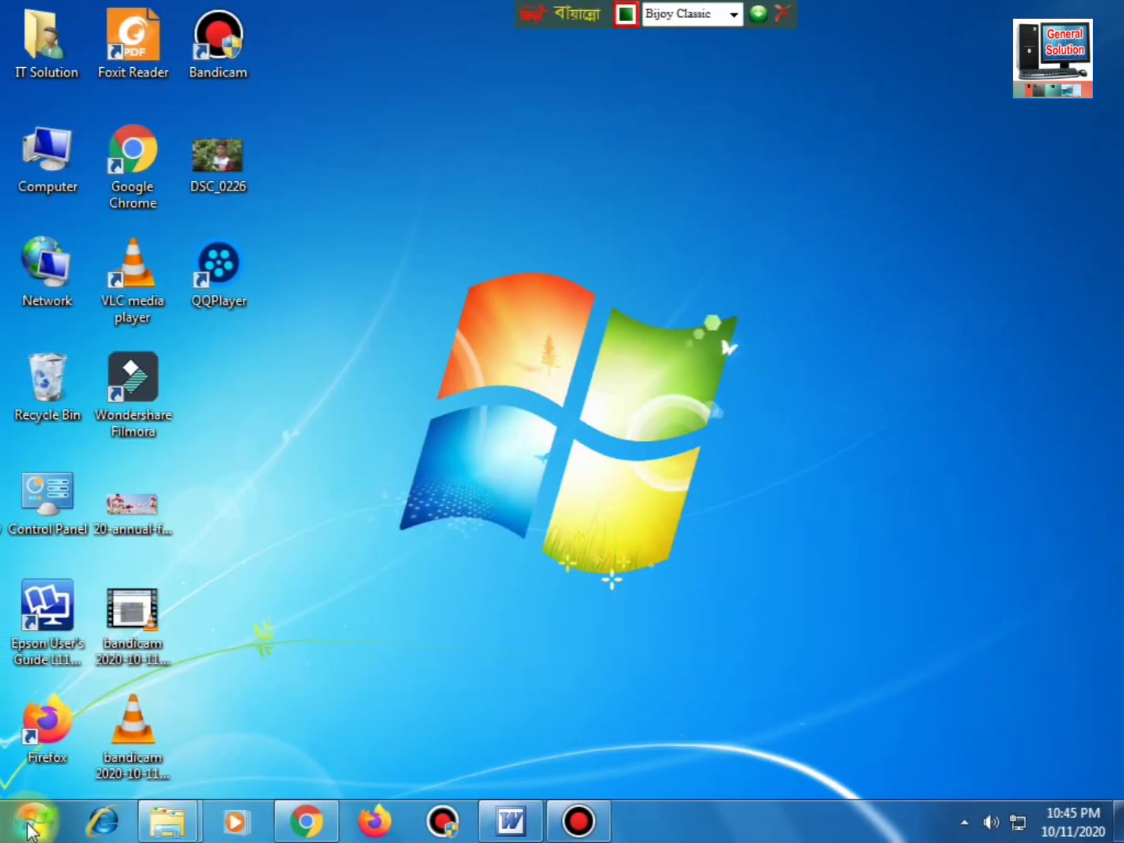
Launch Adobe Photoshop 7.0 from the Windows Start menu
click(28, 821)
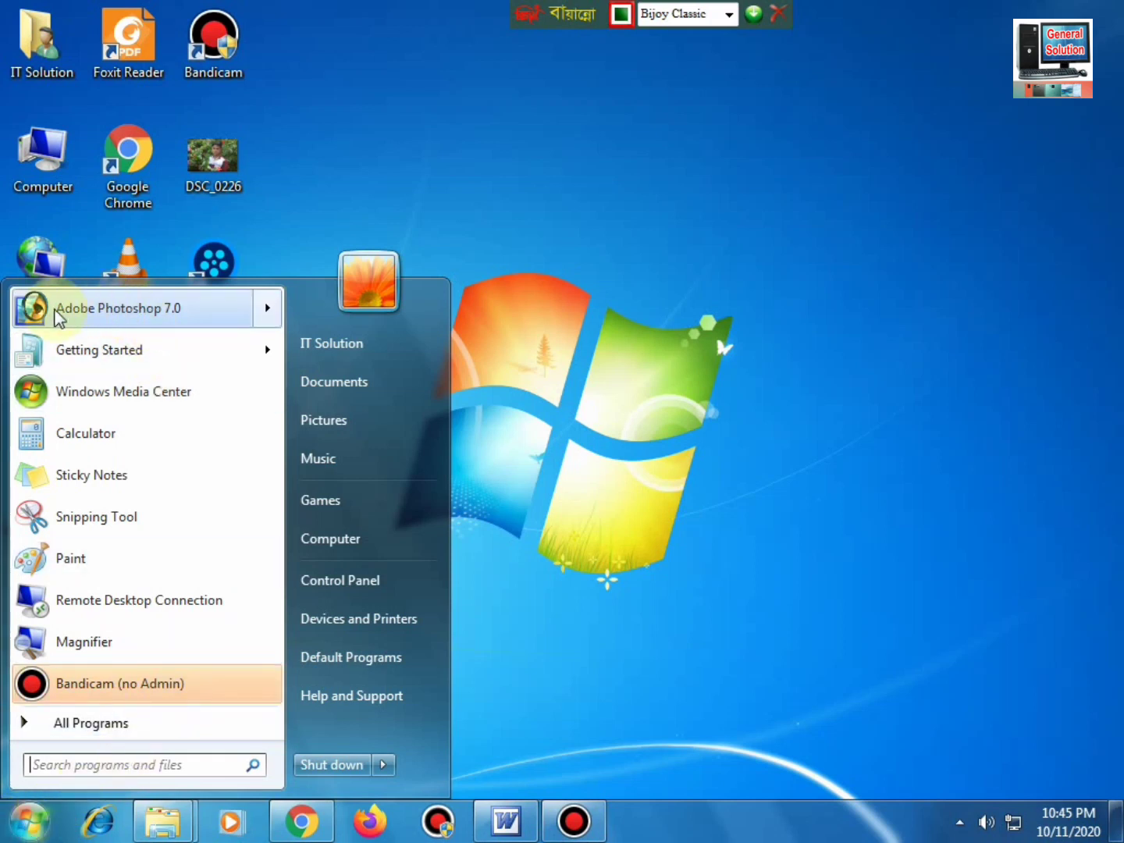
mouse_move(119, 308)
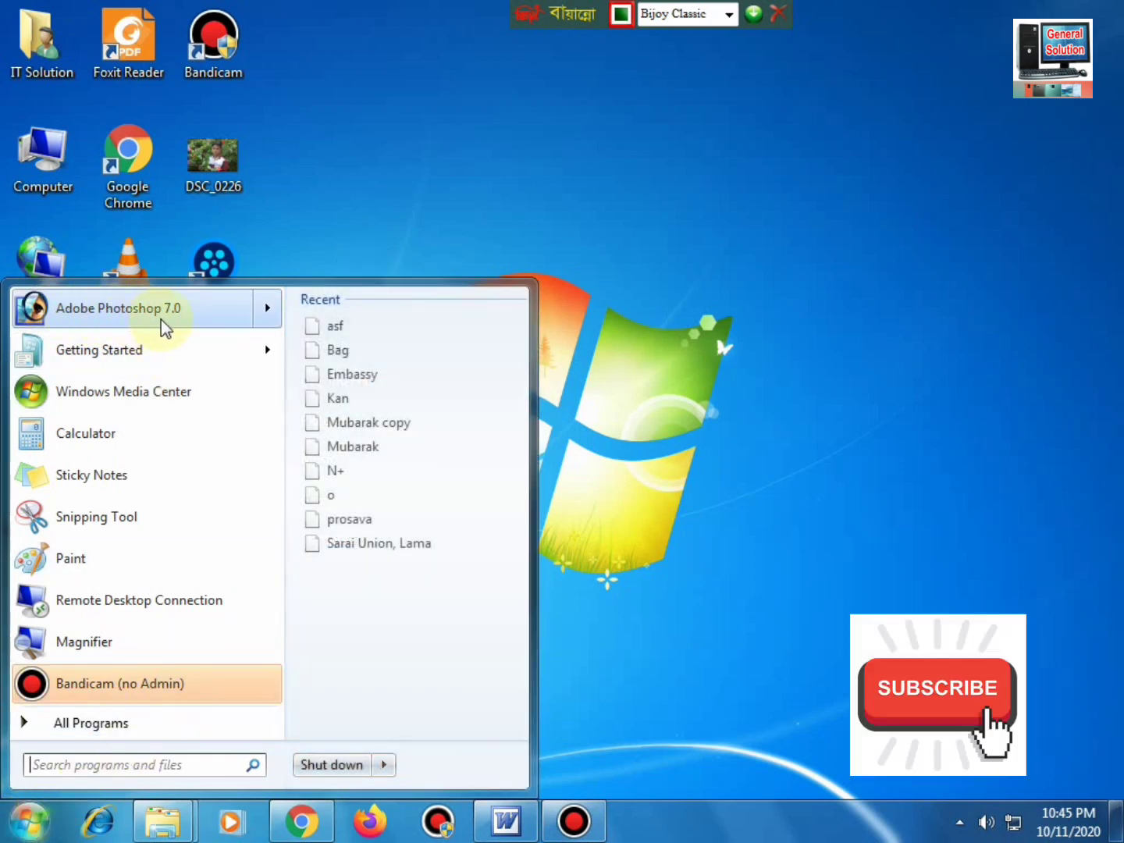
click(183, 313)
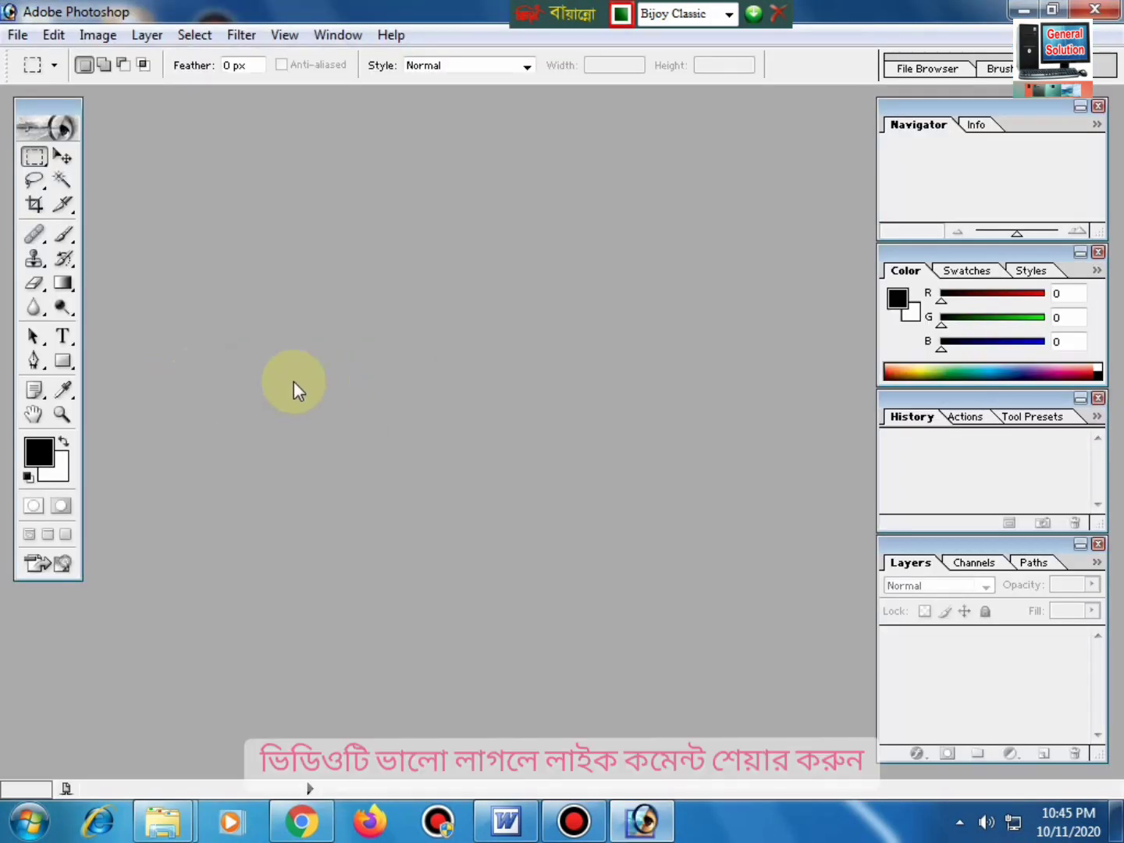
Open DSC_0226.JPG from the Desktop with File > Open
click(18, 35)
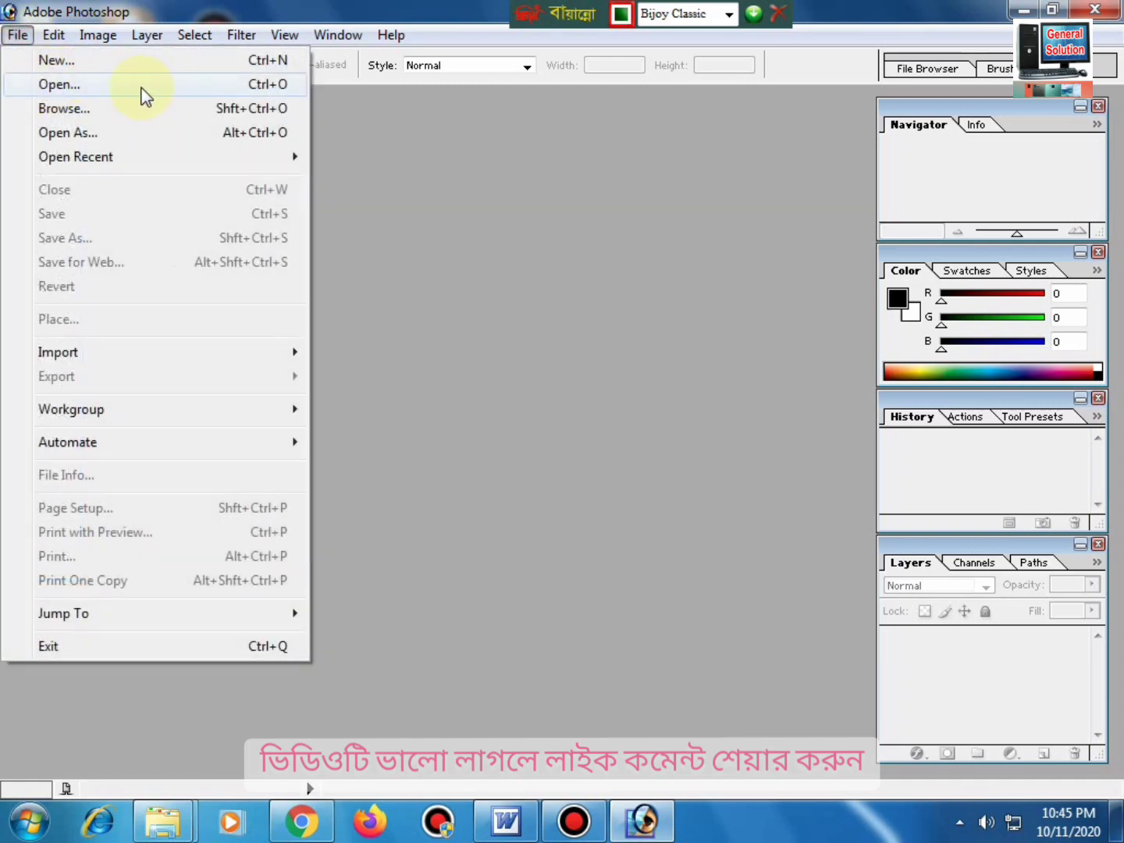
click(109, 86)
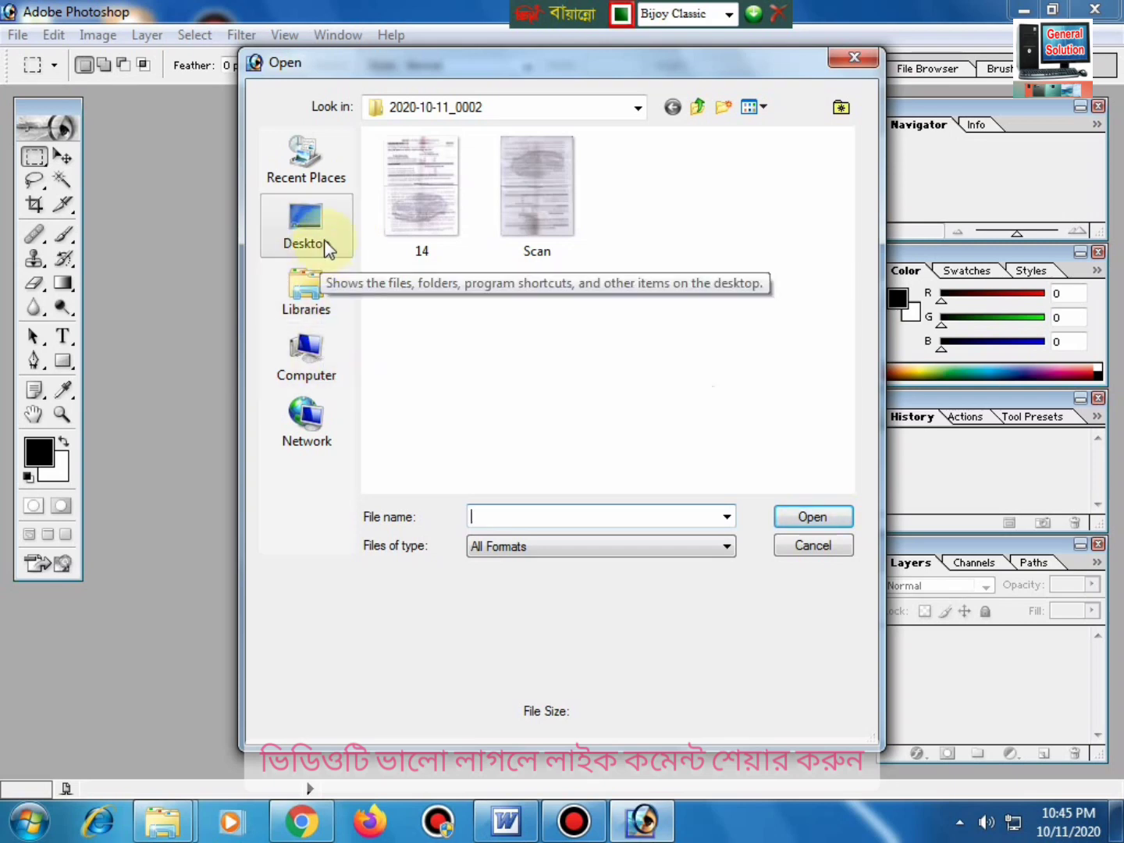
click(320, 369)
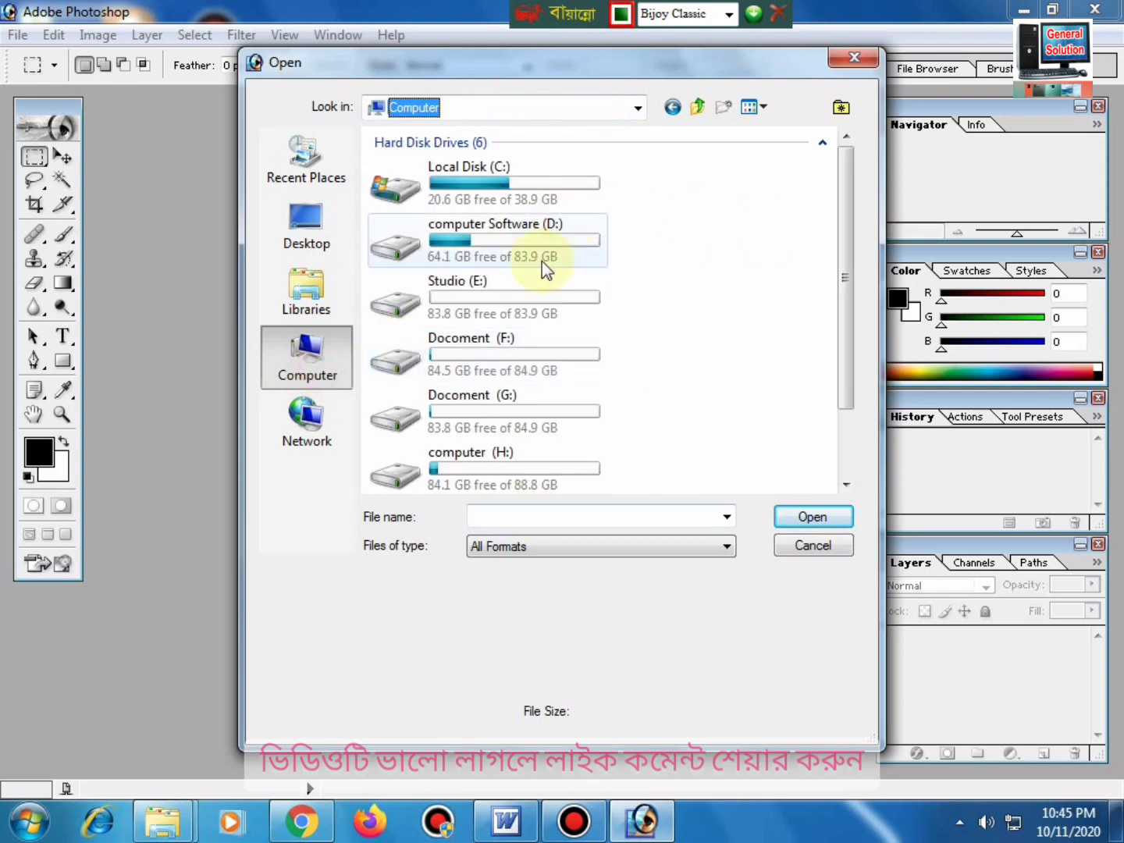
click(306, 226)
click(459, 341)
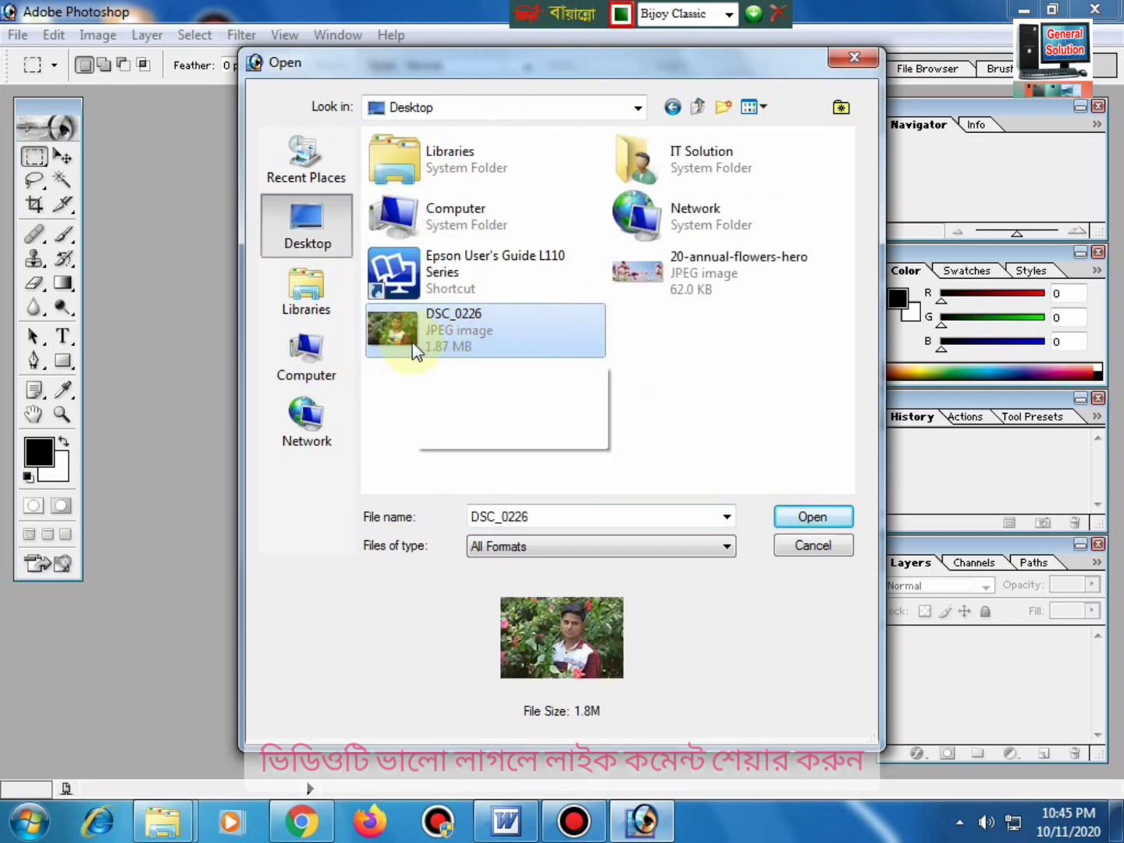
double_click(456, 344)
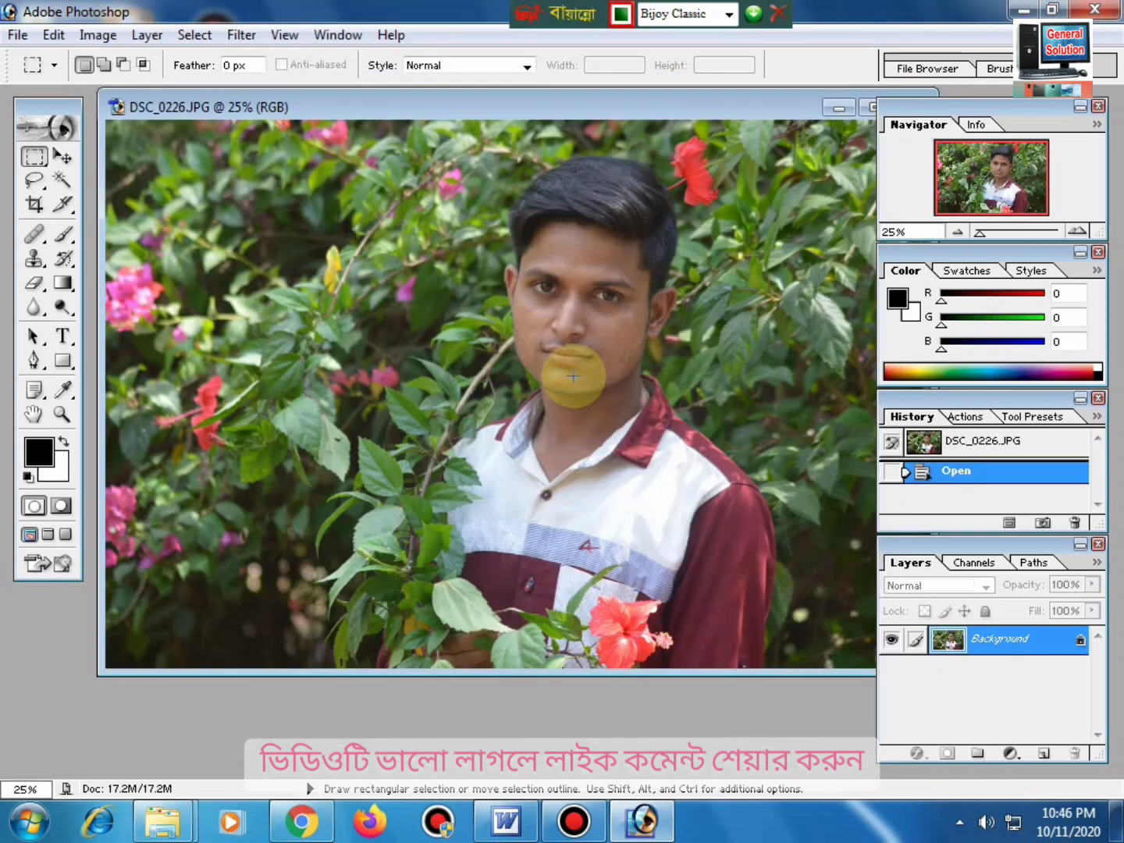
Maximize the DSC_0226 document window and select the Pen tool
double_click(569, 111)
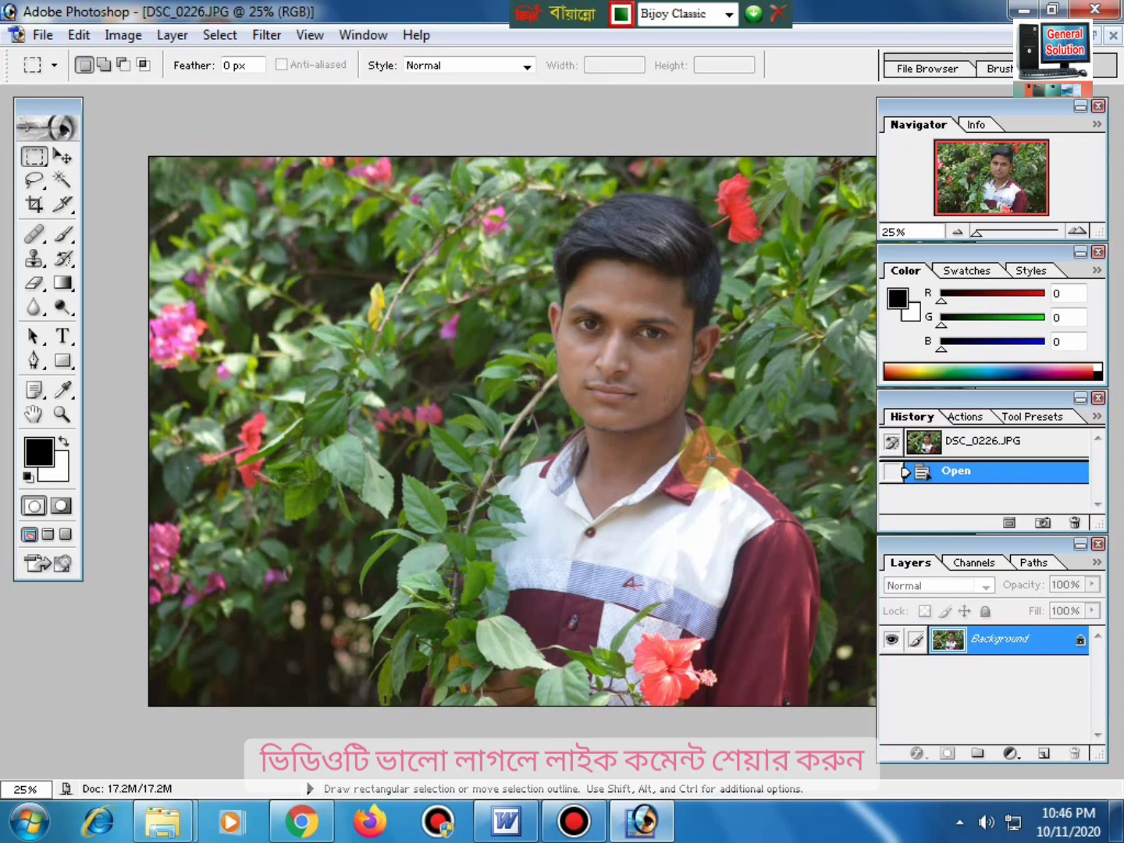
click(43, 193)
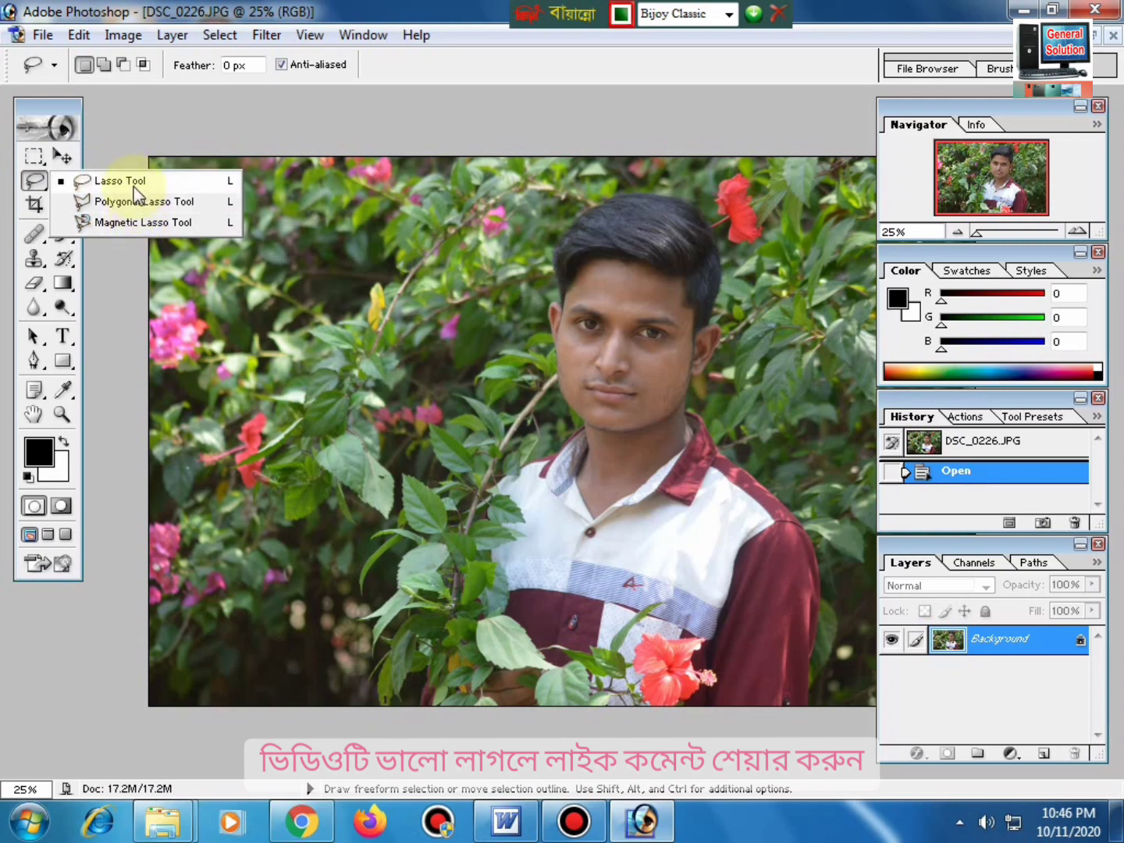
click(40, 365)
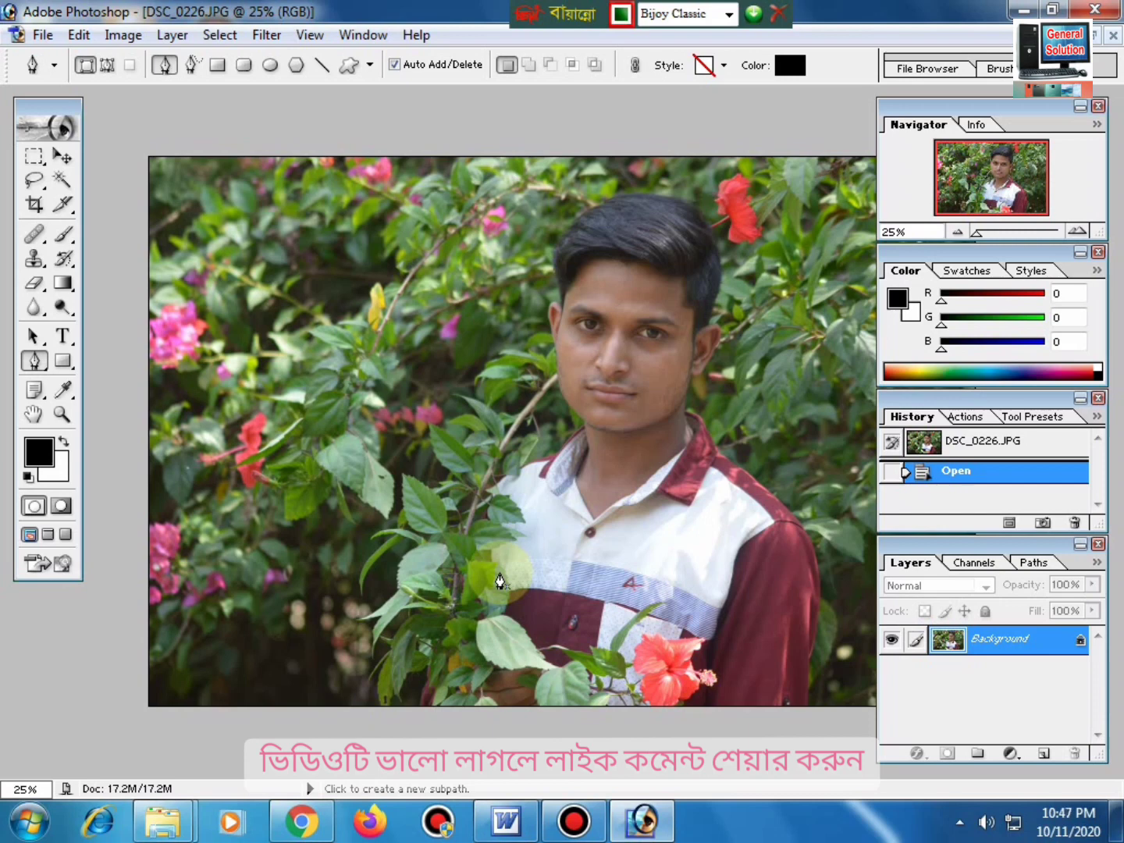
Zoom to 50% on the shirt and chin, then hide the toolbox and palettes
key(ctrl)
key(ctrl+plus)
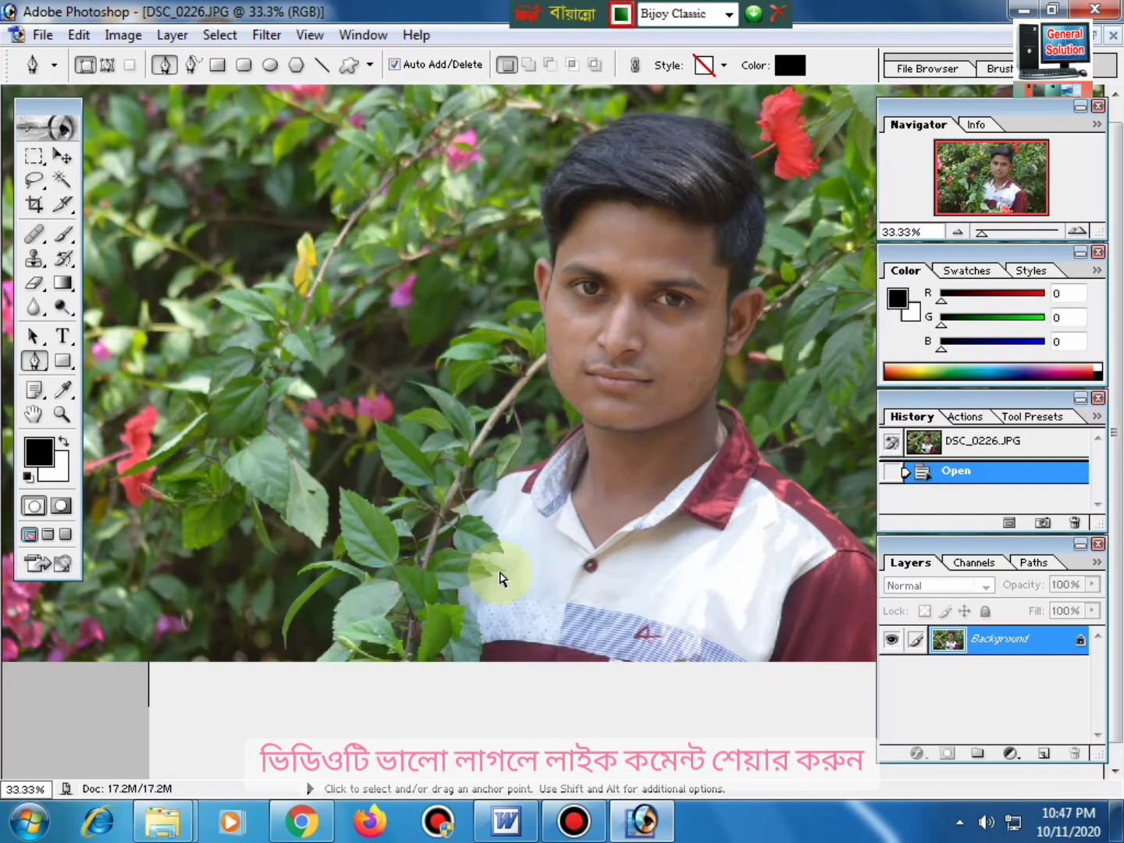
key(ctrl+plus)
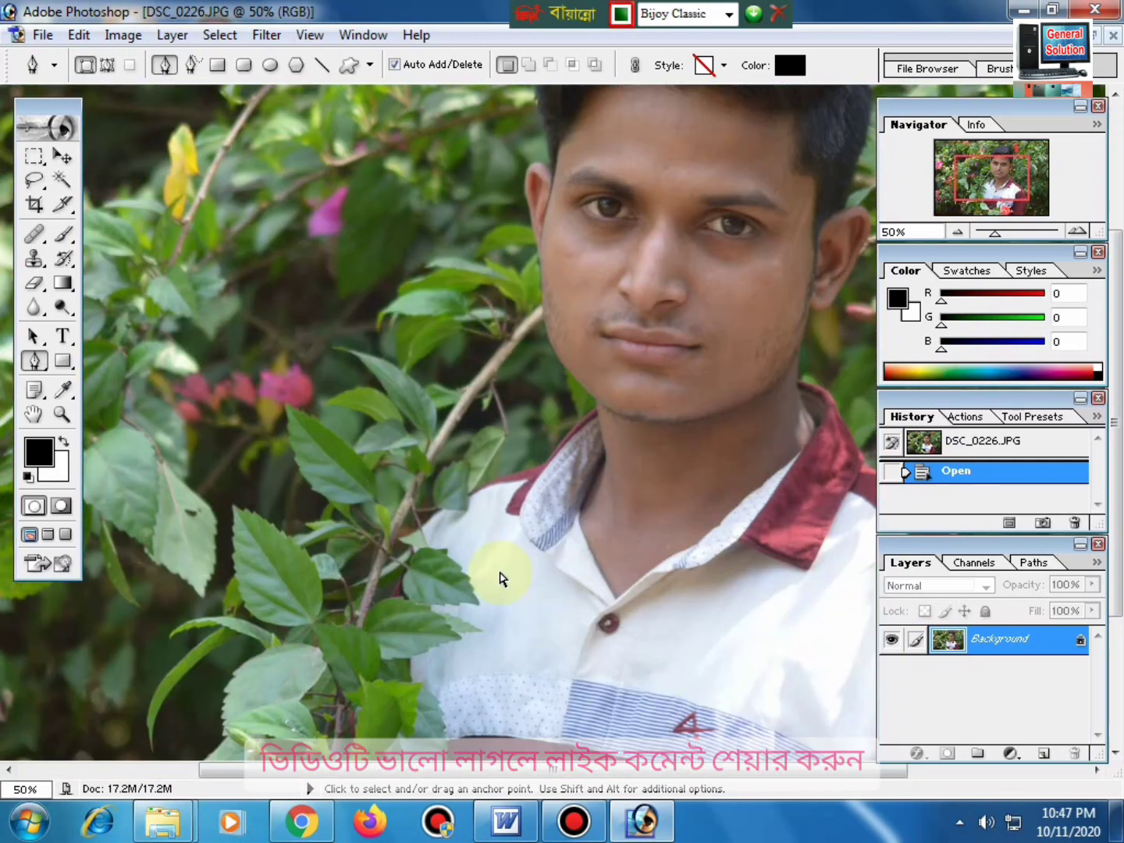
scroll(426, 616, down, 3)
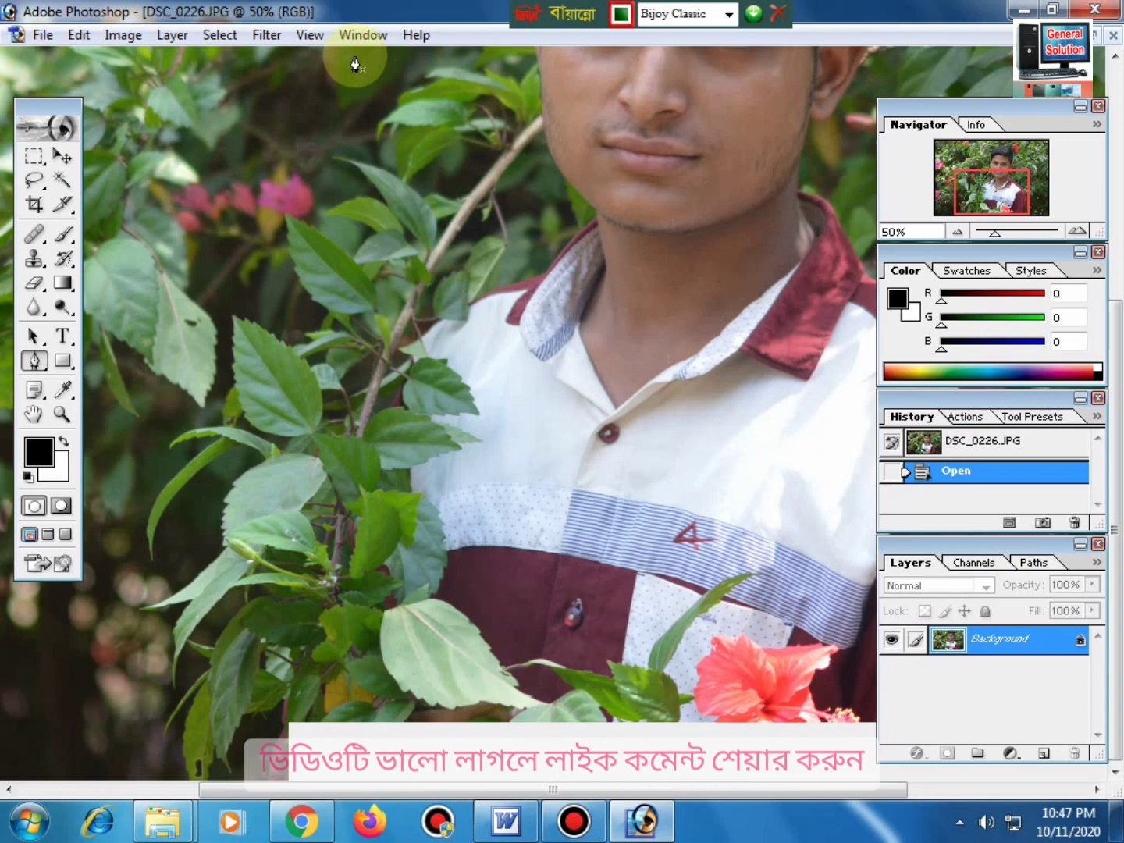
key(Tab)
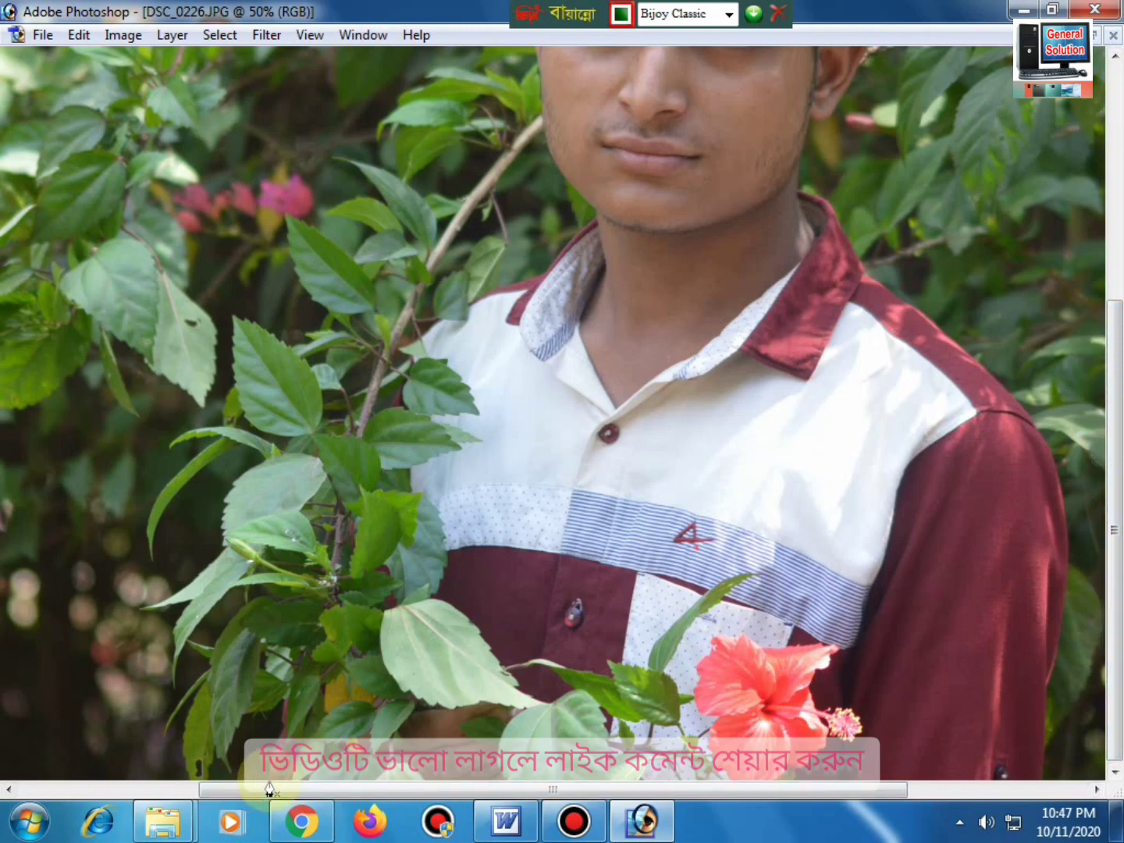
Place pen anchors up the shirt's left edge from the bottom to the collar
click(285, 726)
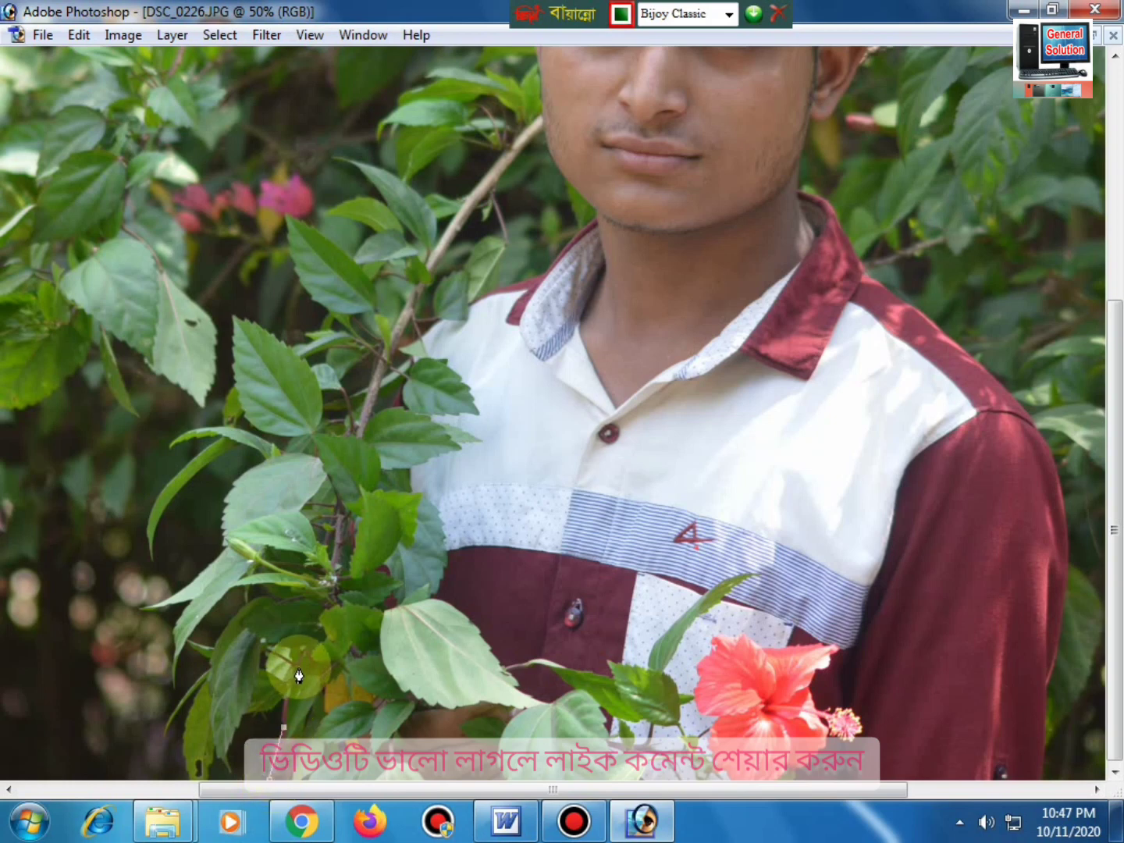
click(299, 666)
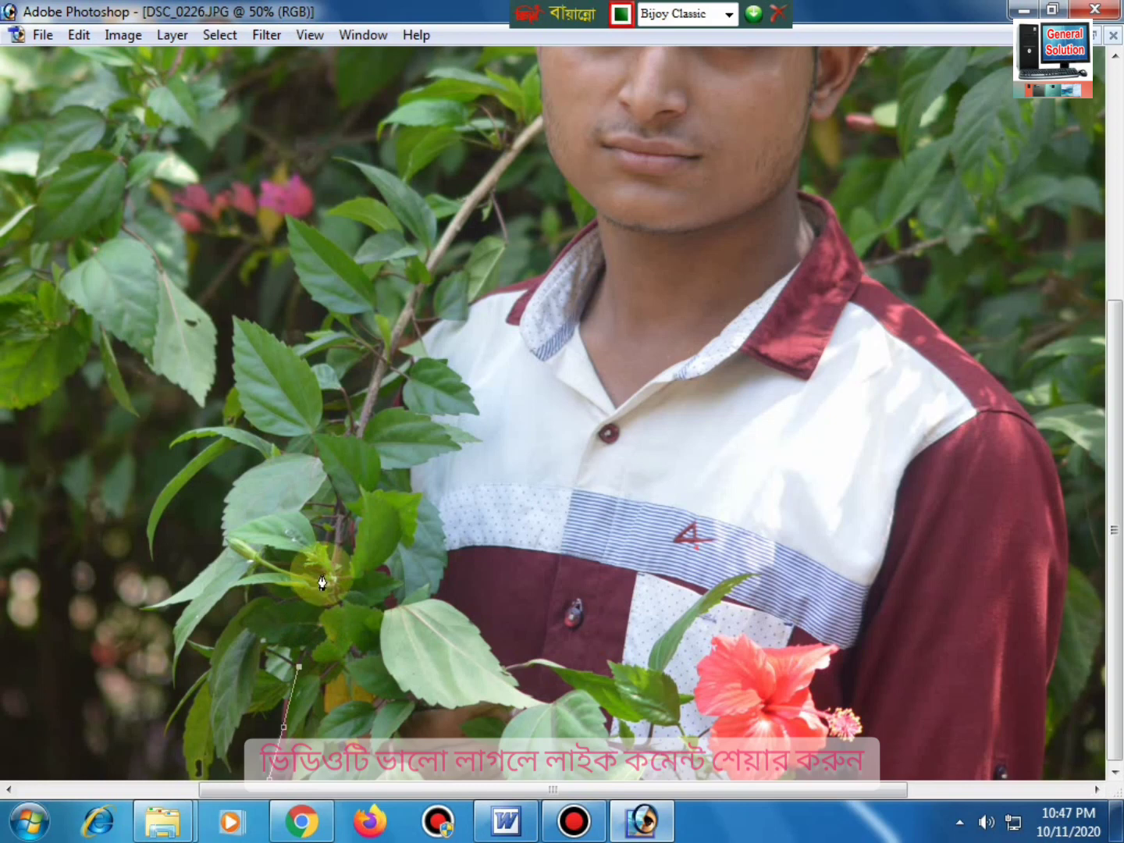
click(337, 541)
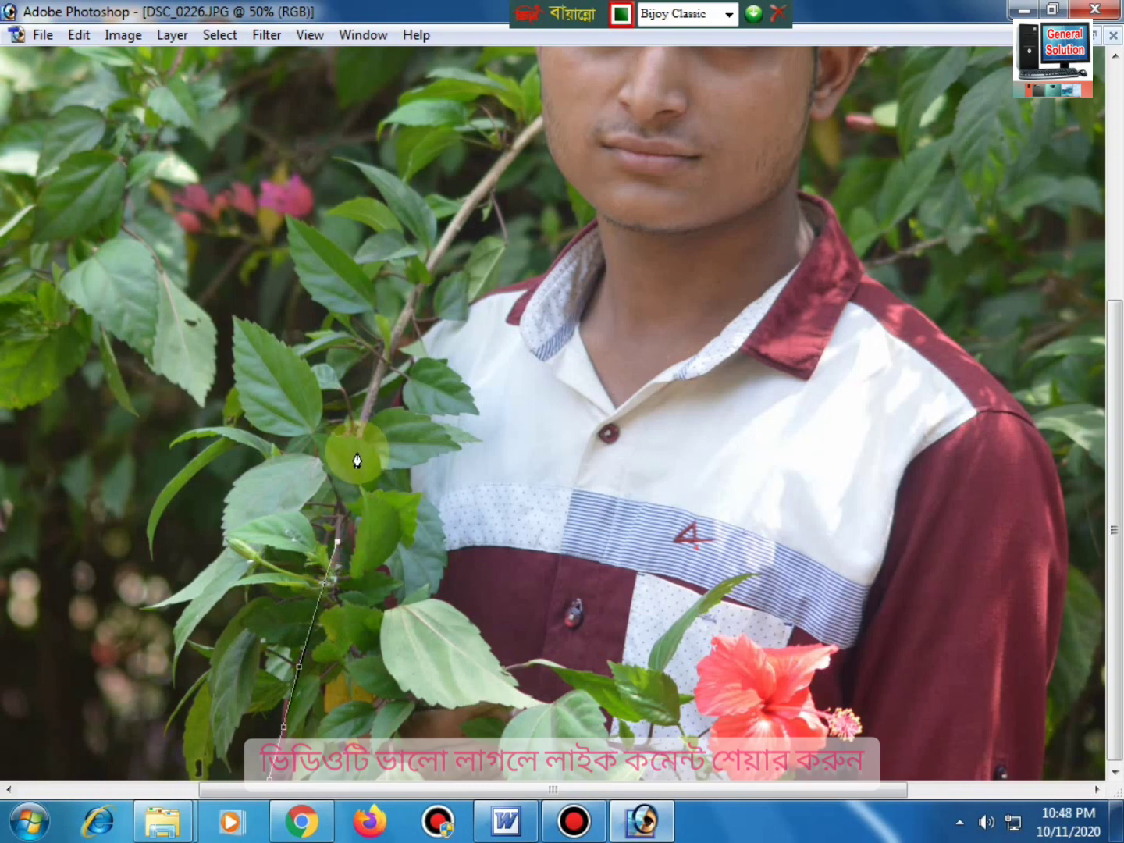
click(381, 423)
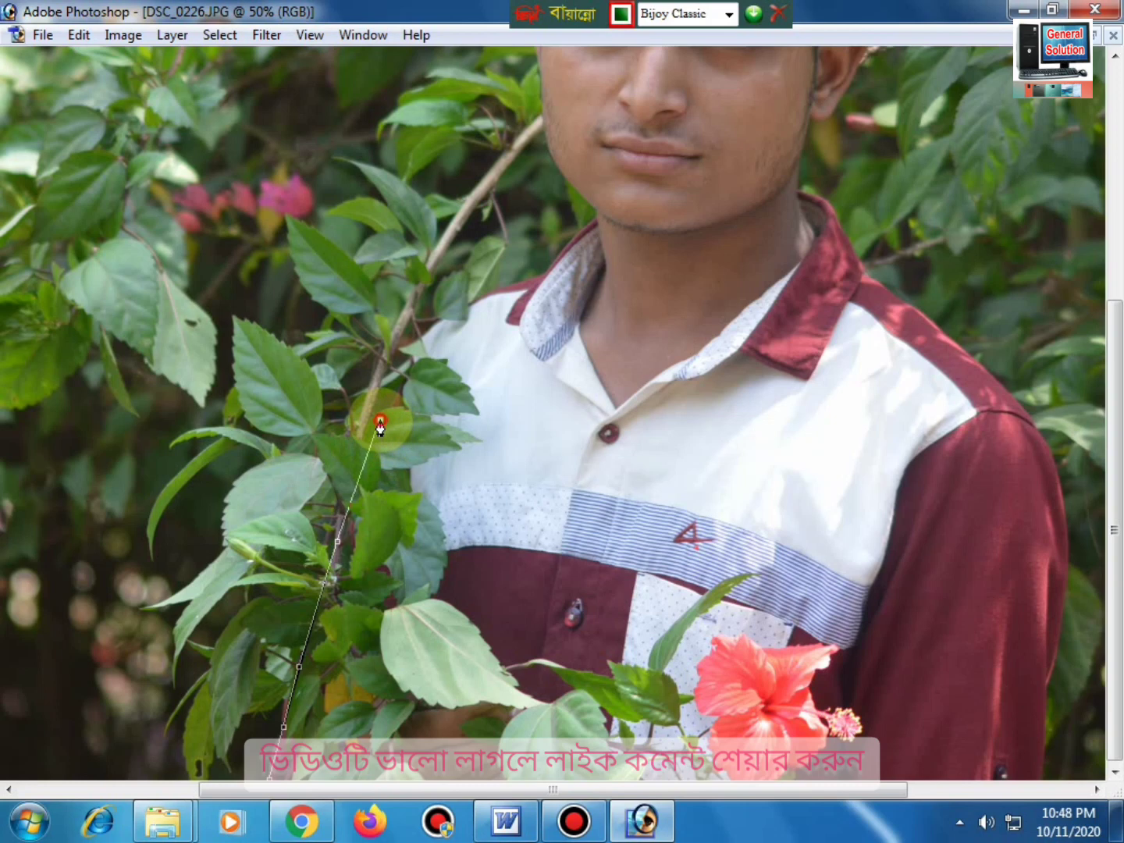
click(412, 353)
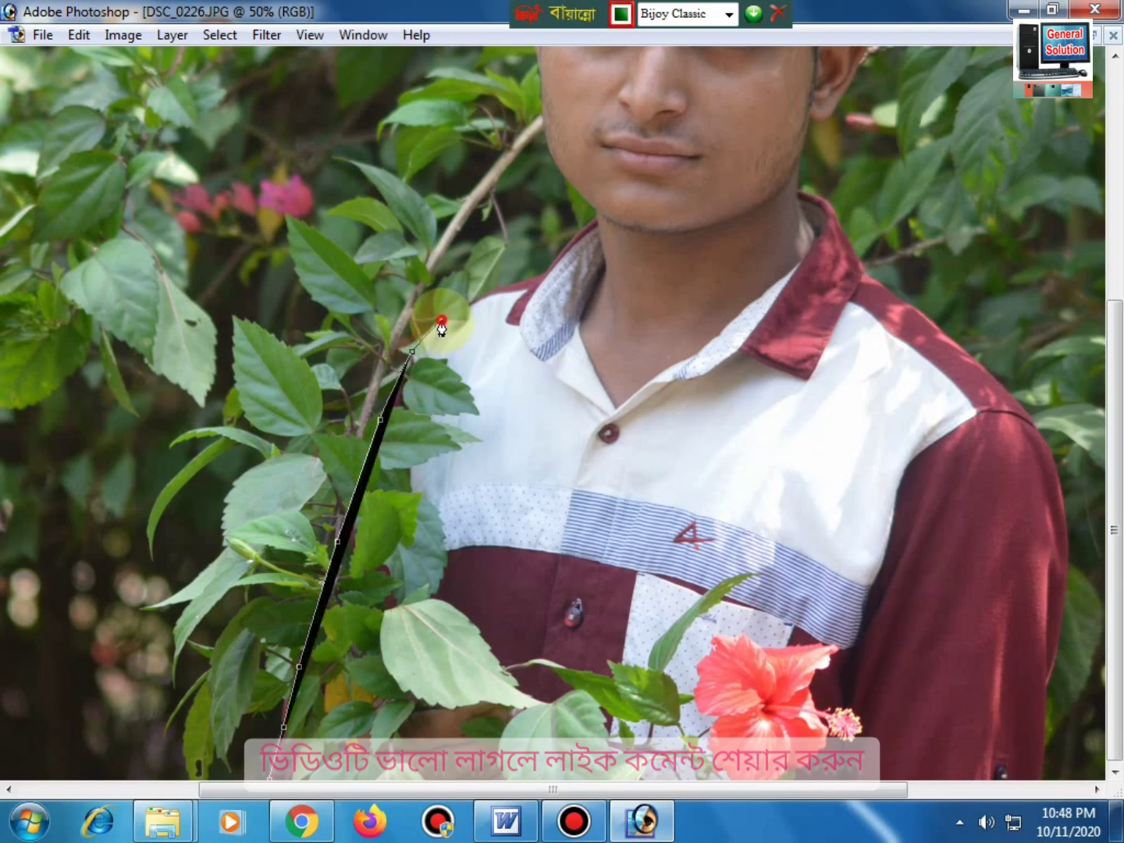
click(441, 320)
click(486, 297)
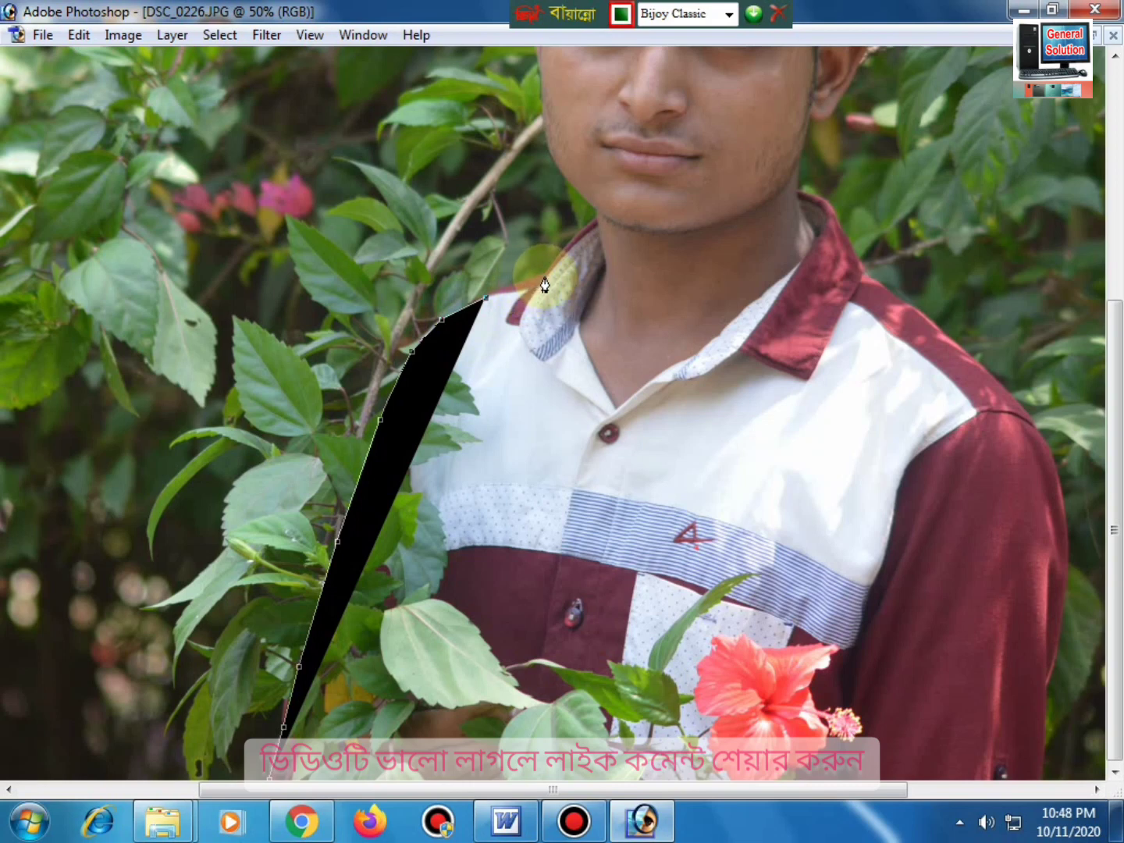
click(544, 277)
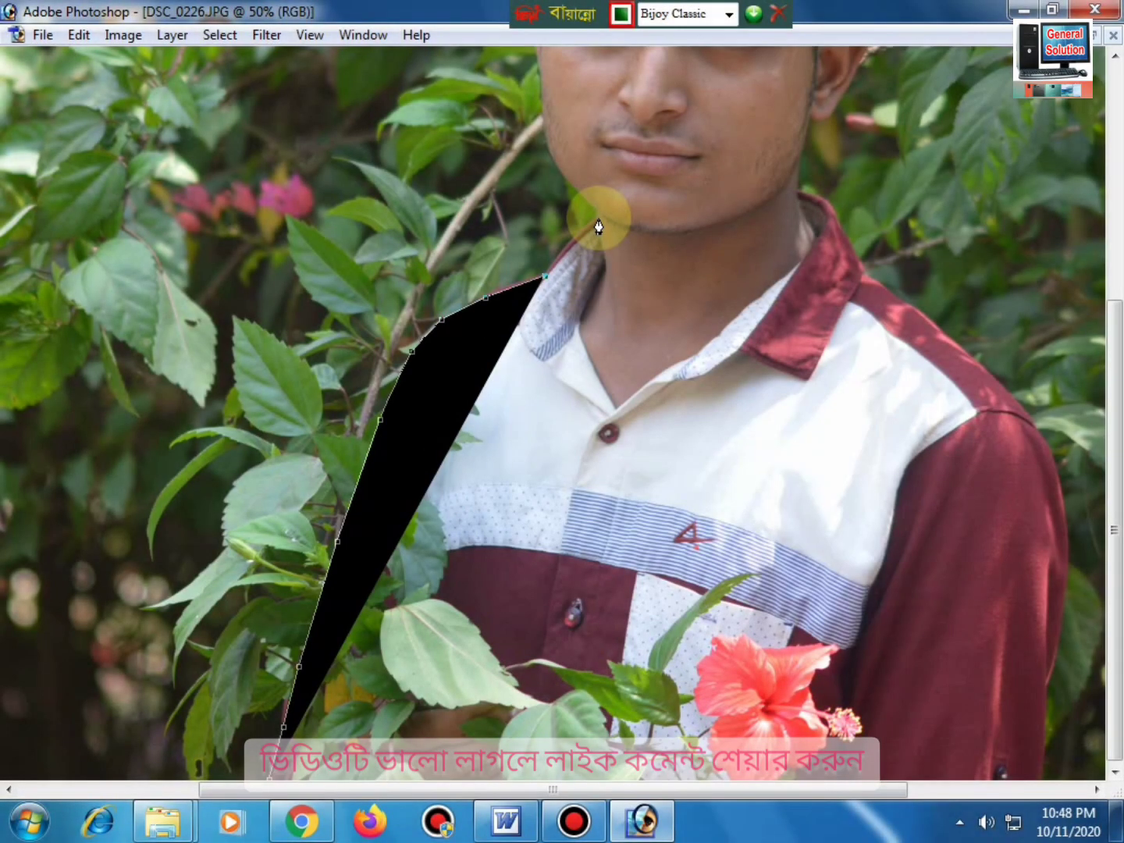
Curve the path from the collar up to the chin and make the chin a corner
mouse_move(599, 219)
mouse_down()
mouse_move(662, 201)
mouse_move(643, 184)
mouse_up()
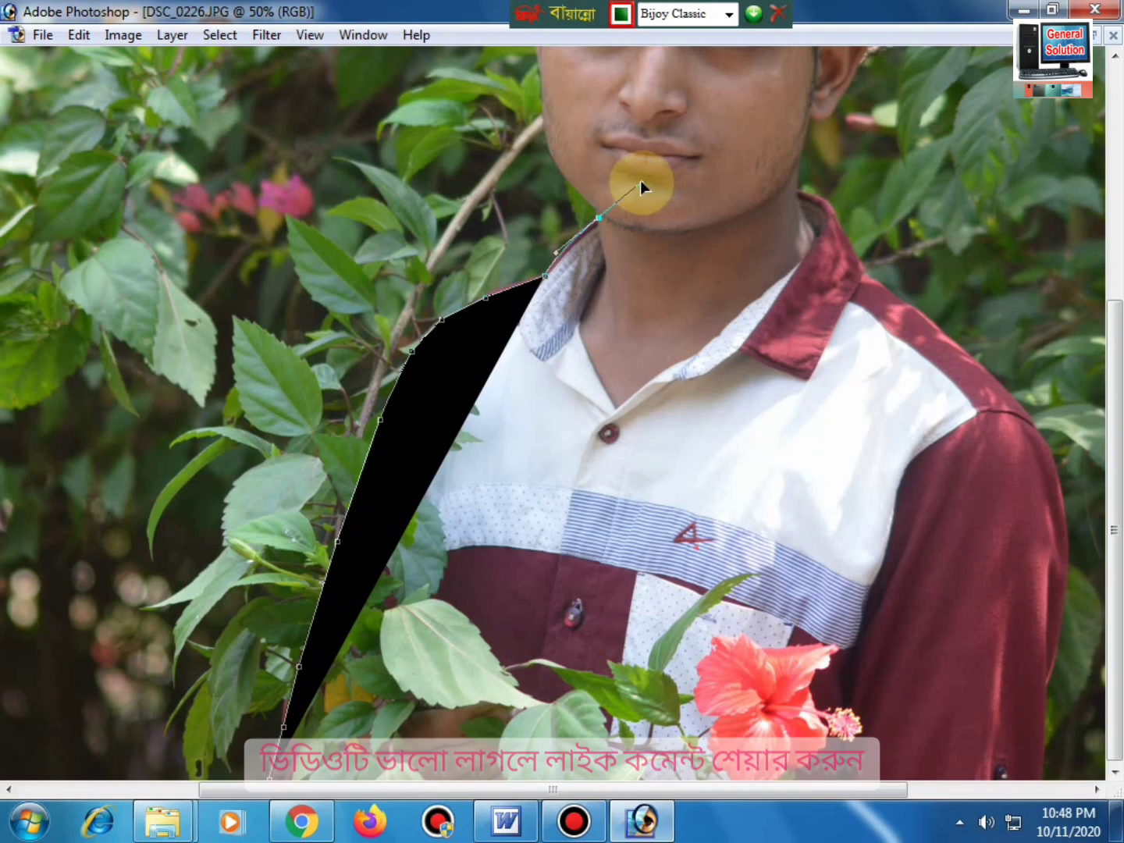
drag(641, 181, 640, 182)
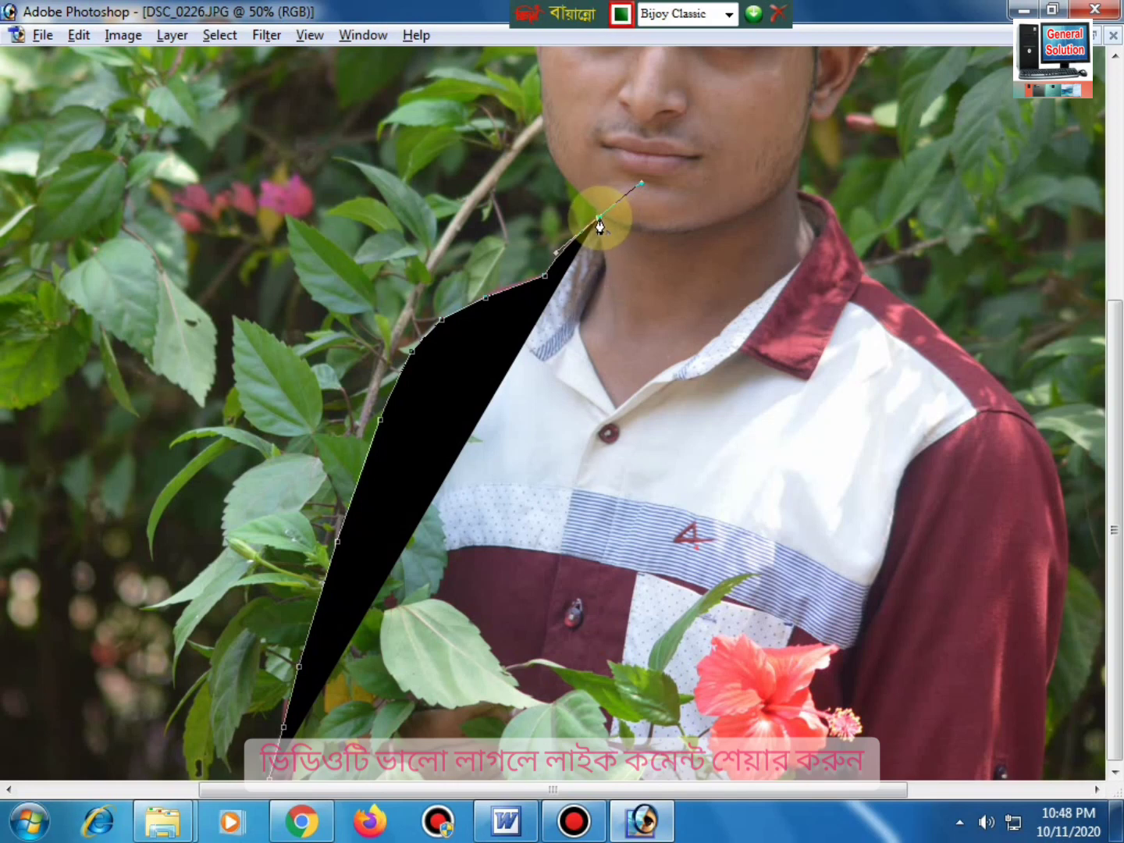
alt+click(598, 220)
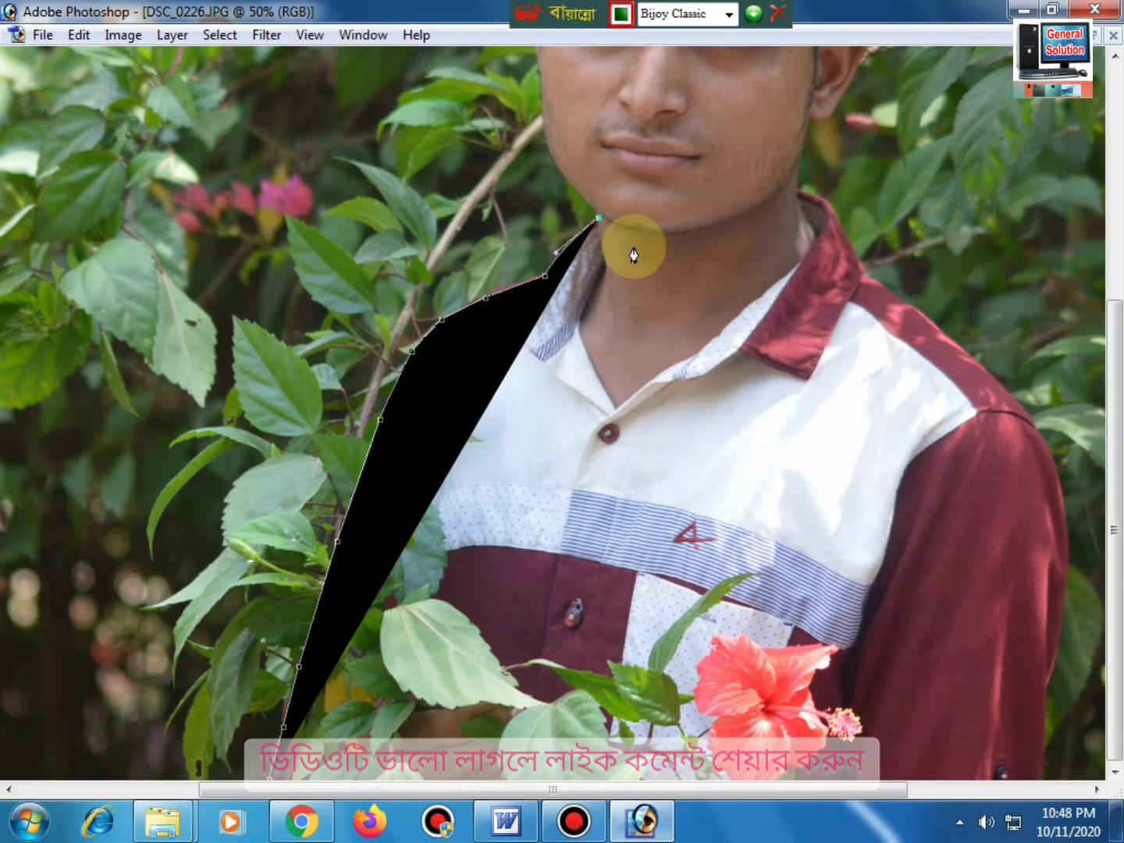
Zoom to 200%, anchor the chin and curve the path up the jawline
key(ctrl+plus)
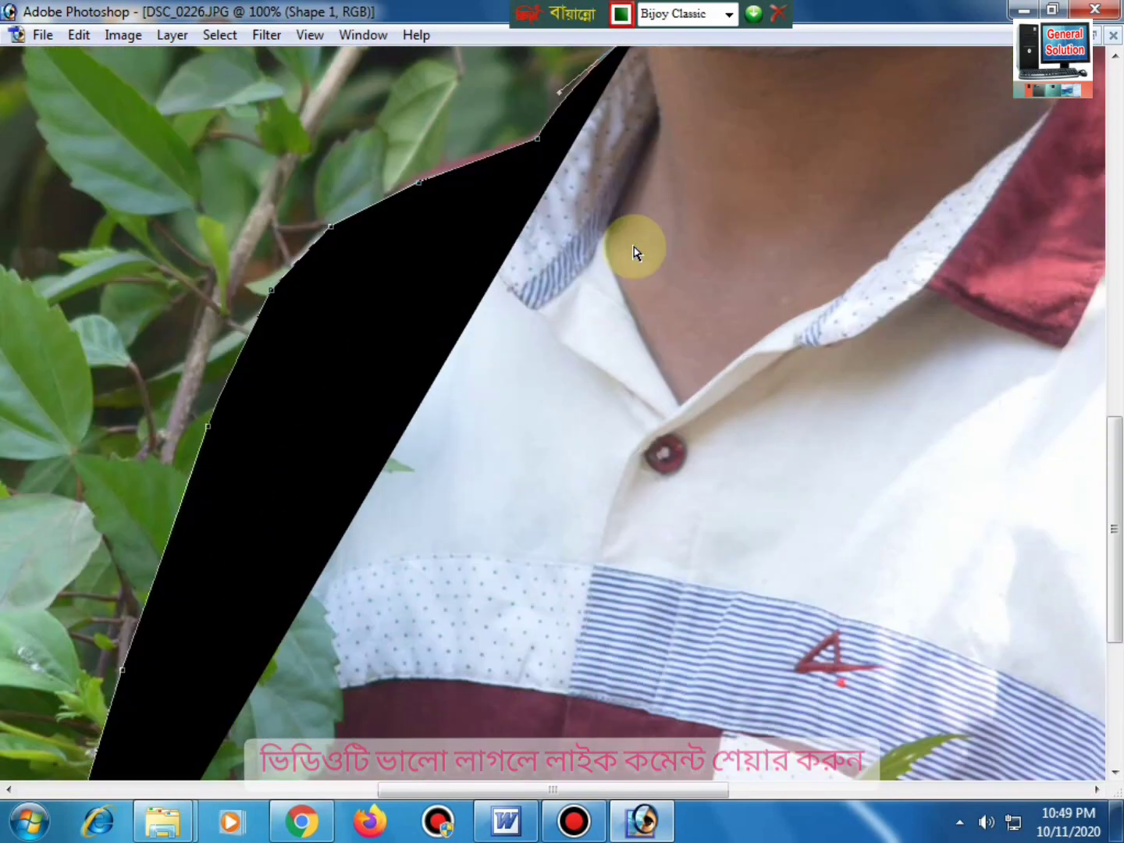
key(ctrl+plus)
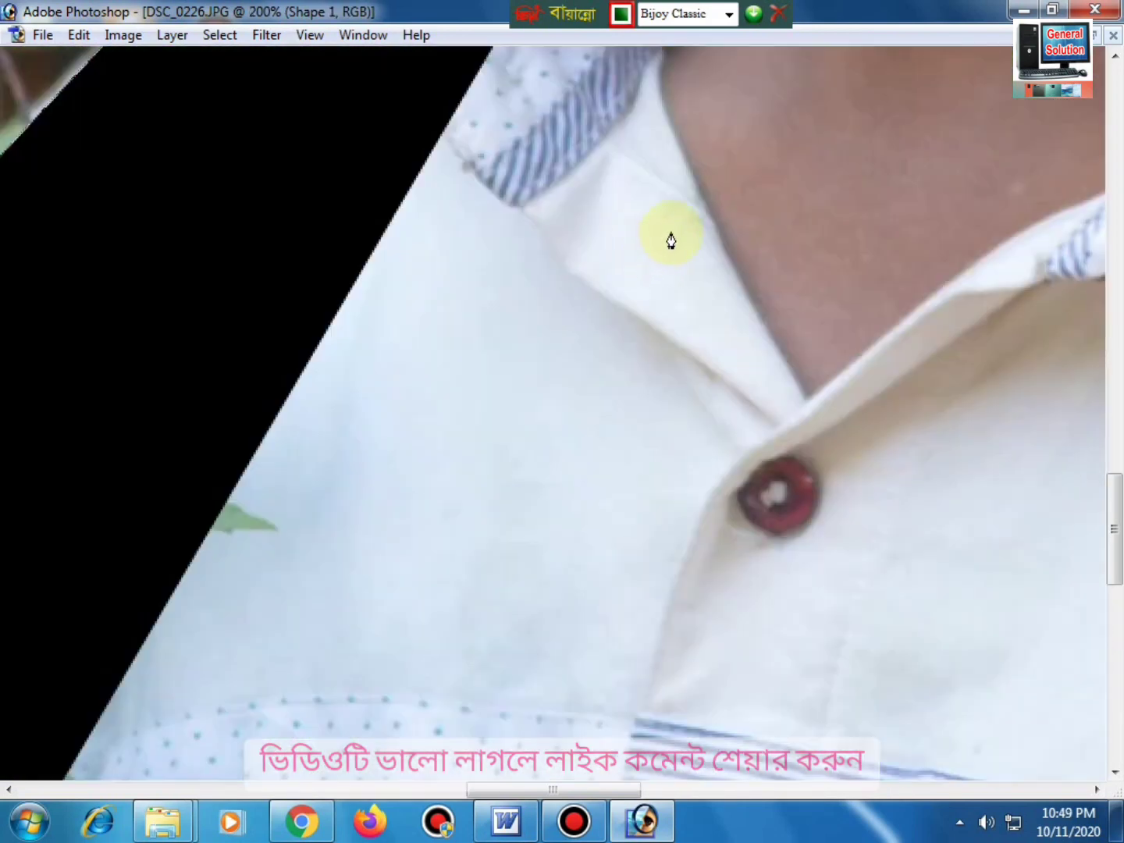
scroll(598, 652, up, 1)
scroll(597, 652, up, 3)
scroll(598, 650, up, 3)
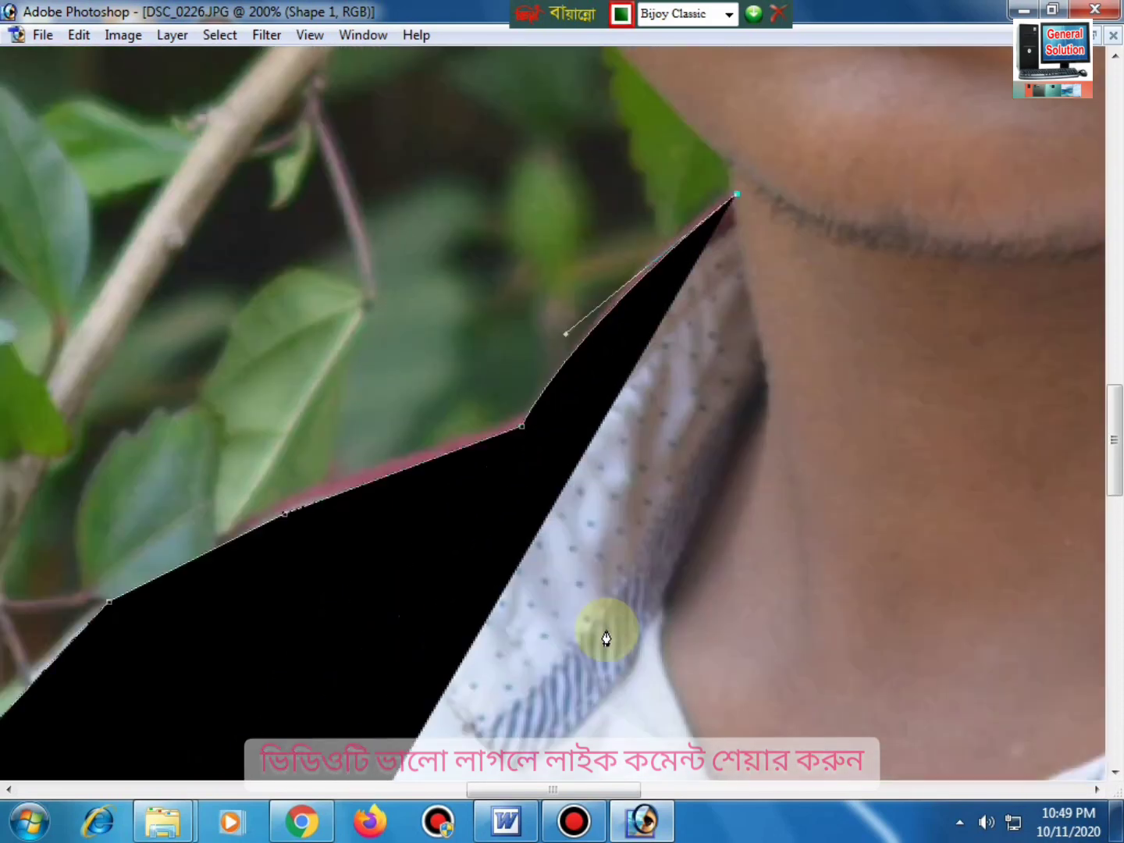
scroll(604, 634, up, 3)
scroll(752, 439, up, 3)
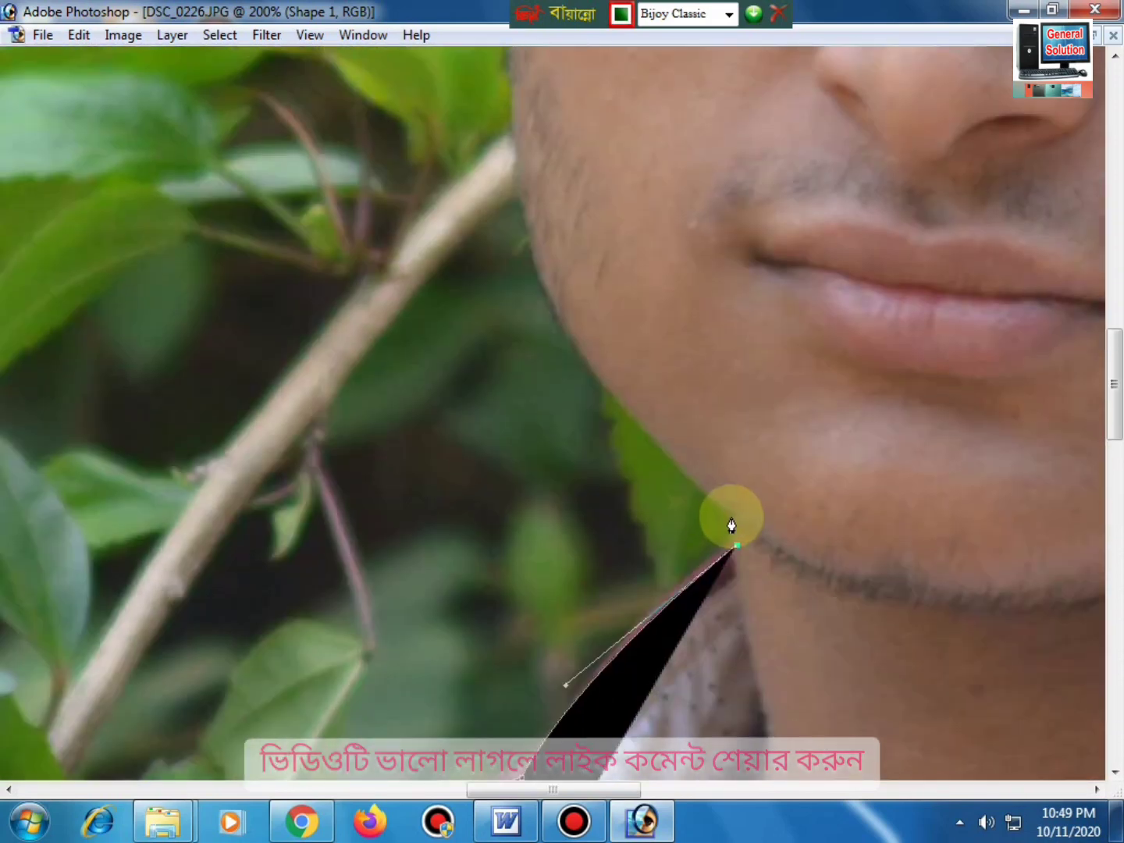
click(729, 516)
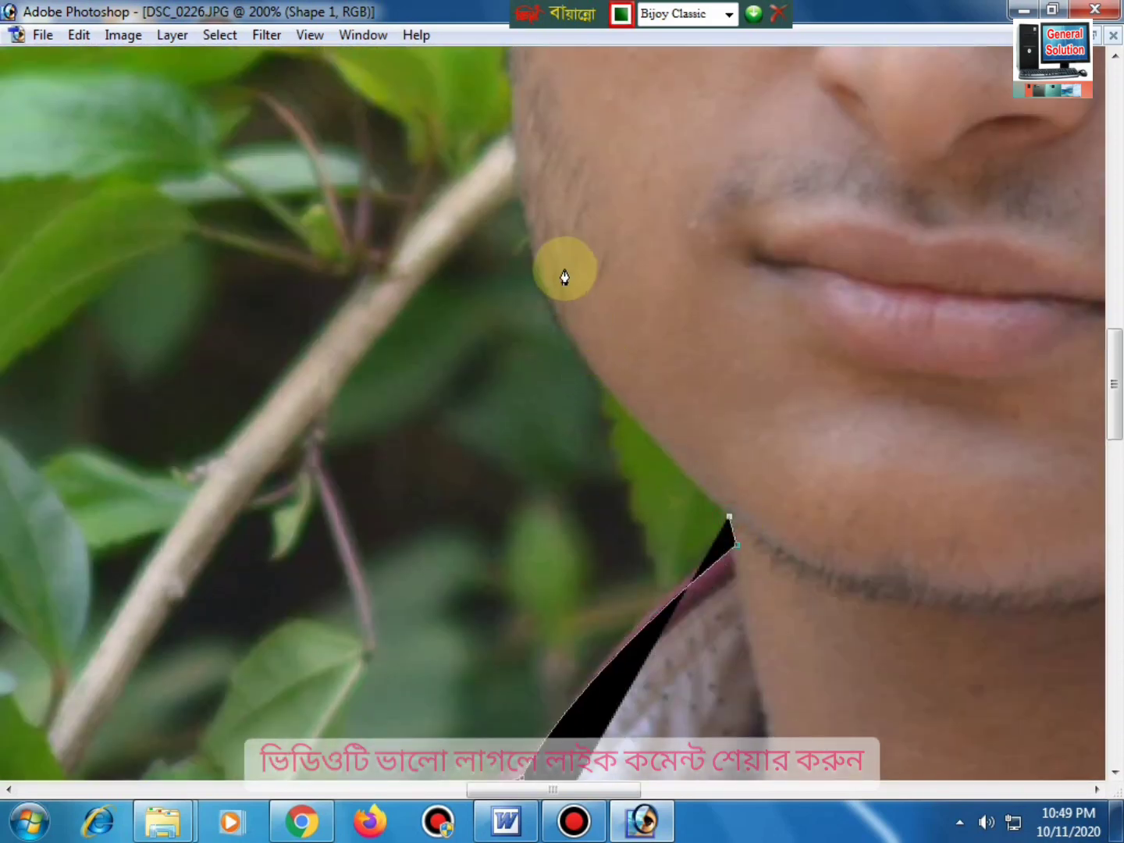
scroll(1072, 446, up, 2)
scroll(491, 297, up, 5)
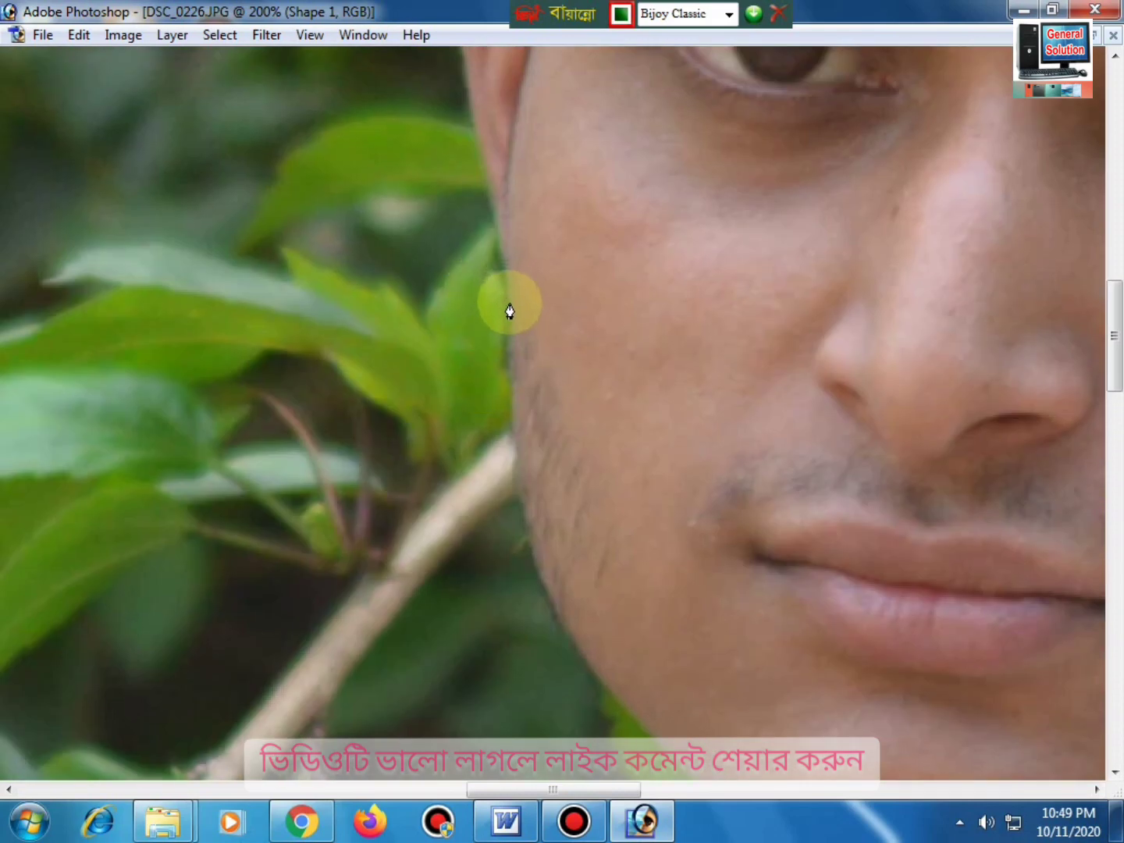
scroll(510, 308, down, 2)
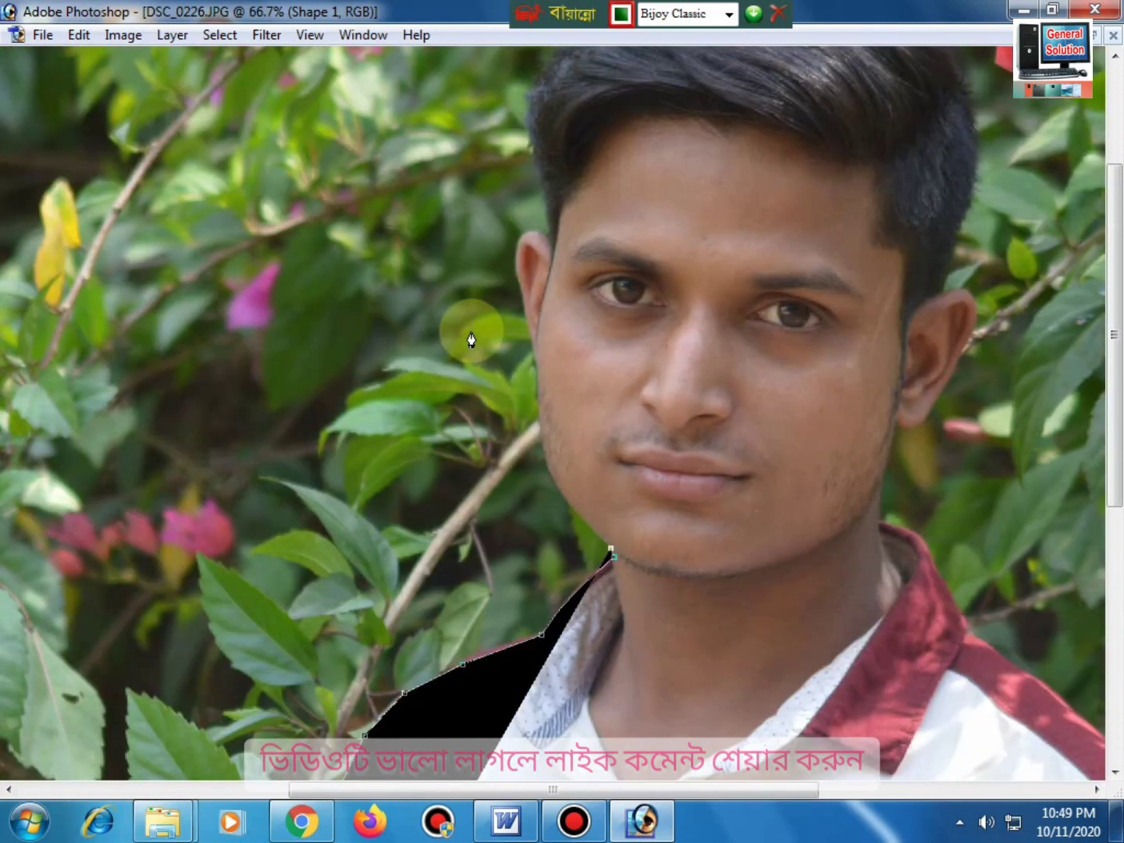
drag(538, 403, 535, 299)
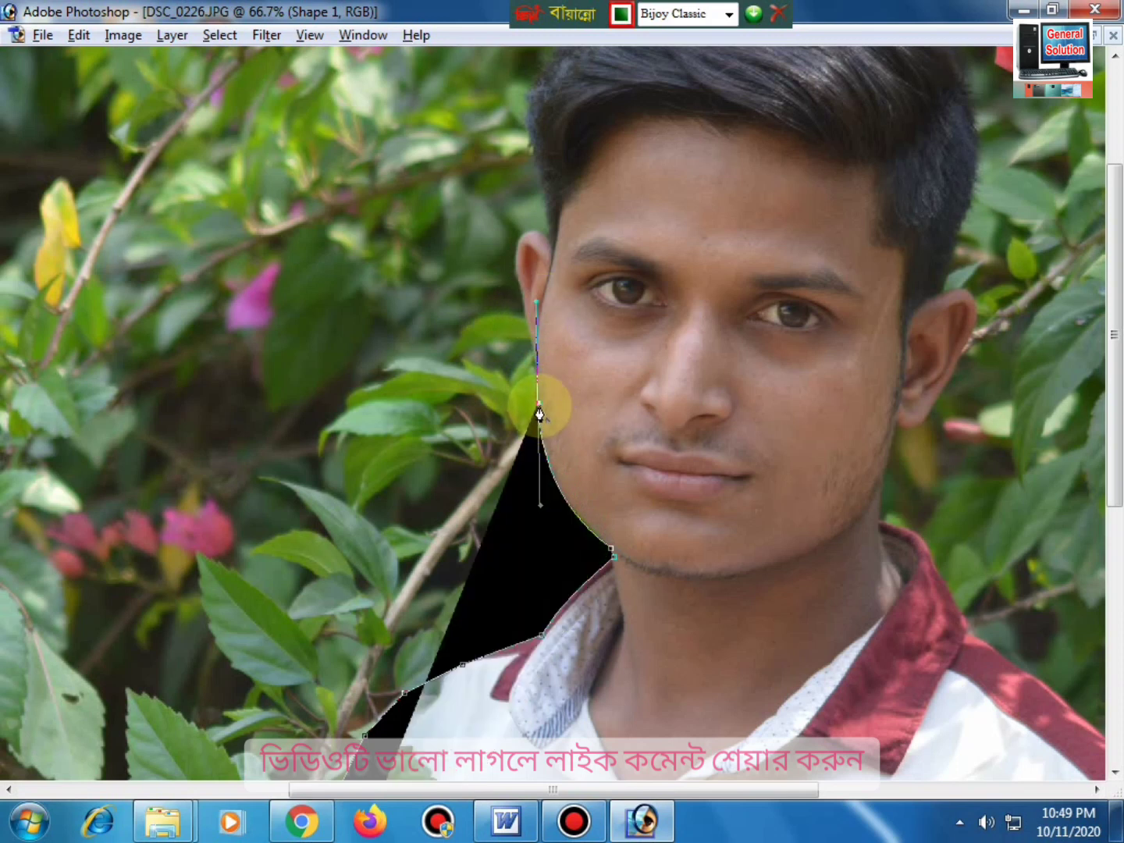
alt+click(538, 406)
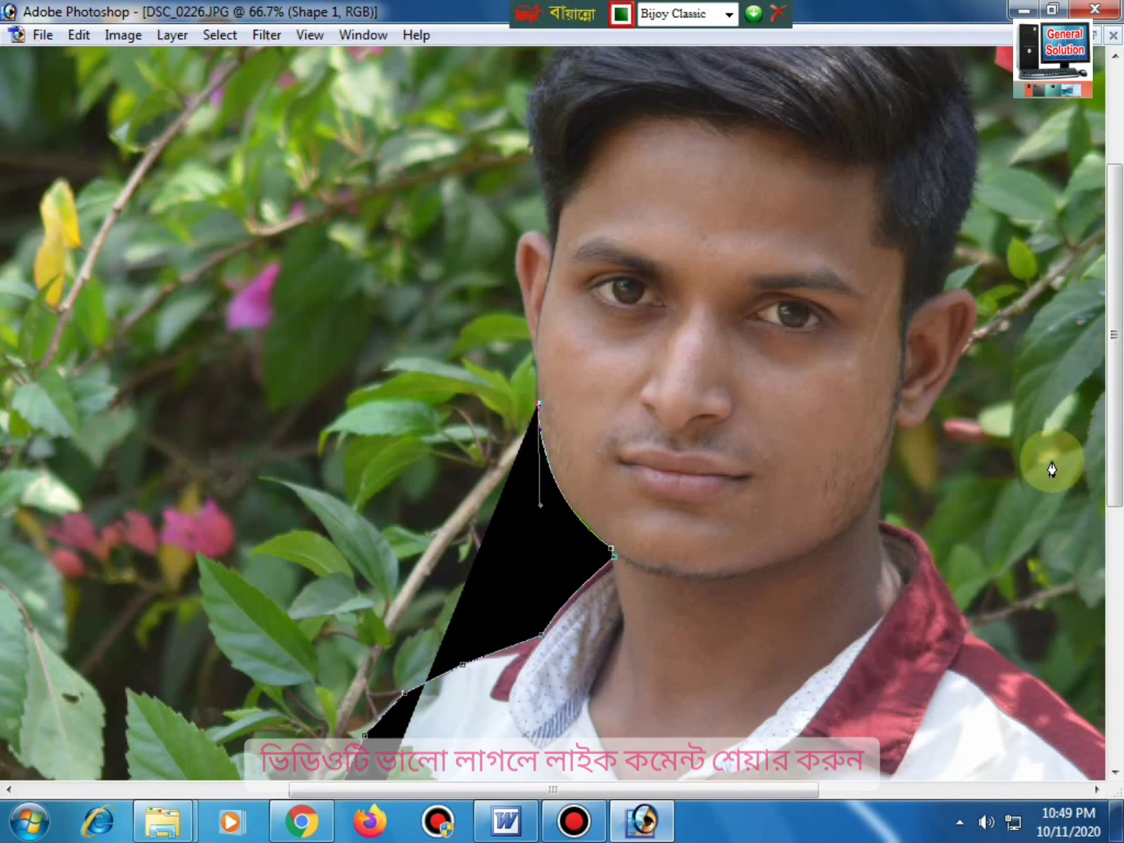
Add anchors up the cheek edge toward the ear at 200% zoom
click(594, 386)
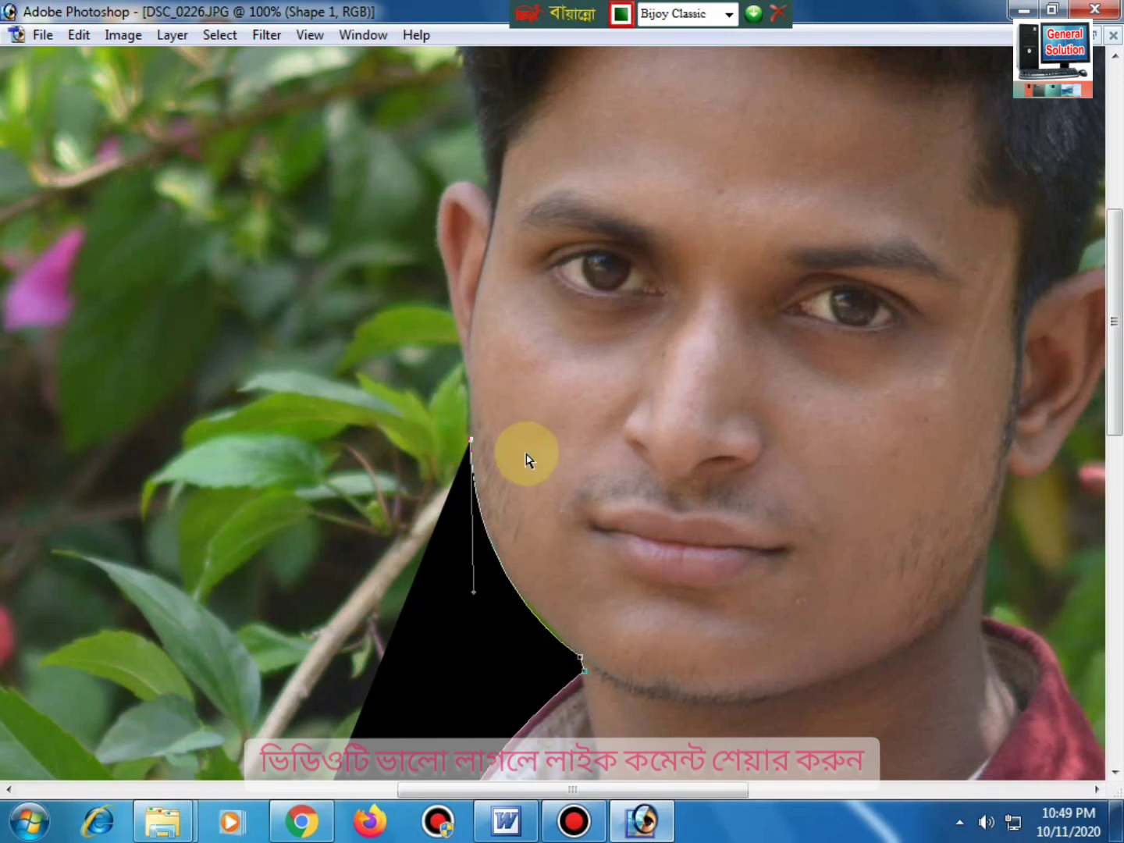
key(ctrl+space)
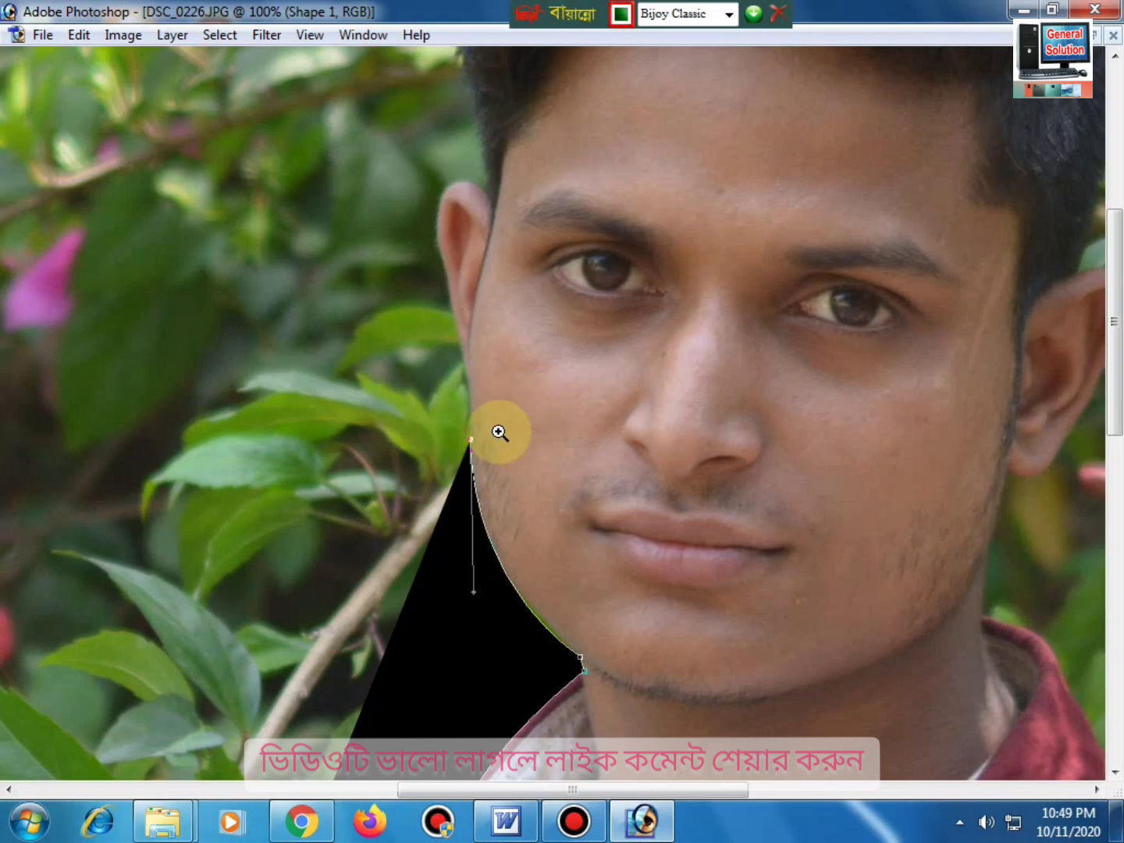
click(506, 431)
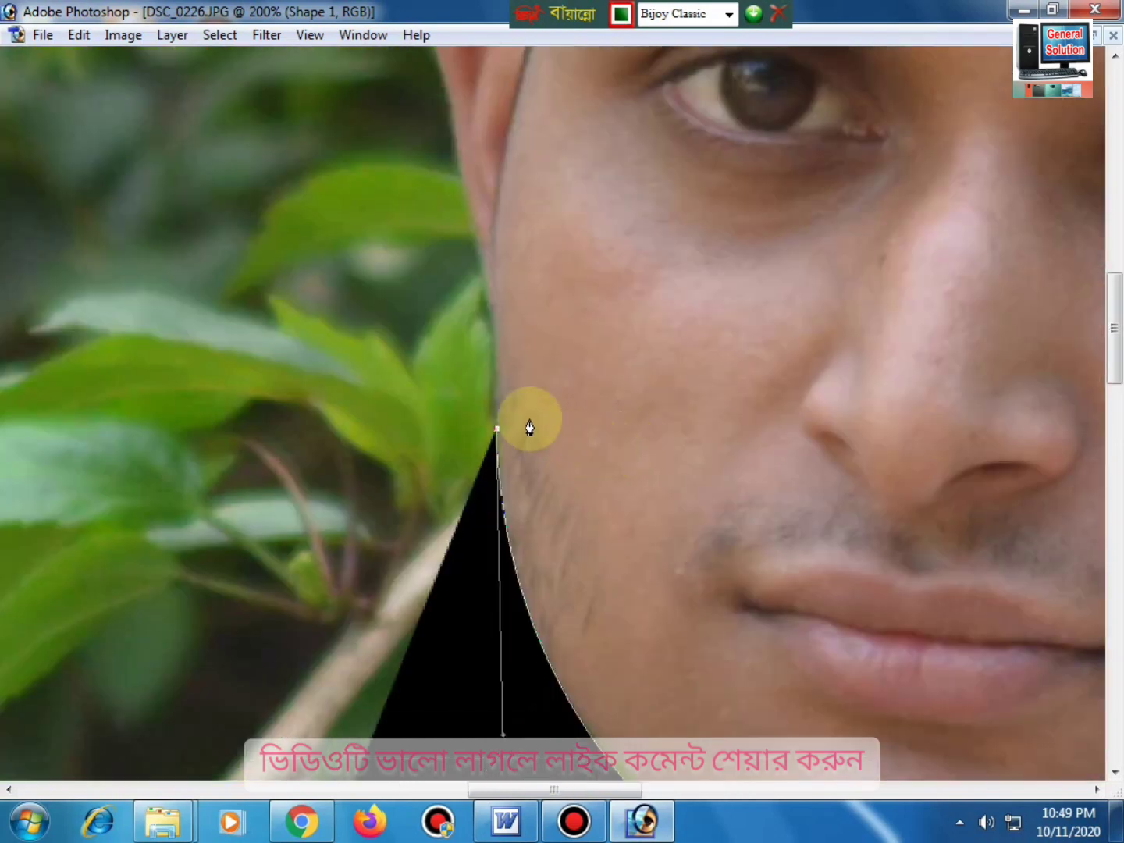
scroll(490, 497, up, 2)
scroll(494, 429, up, 1)
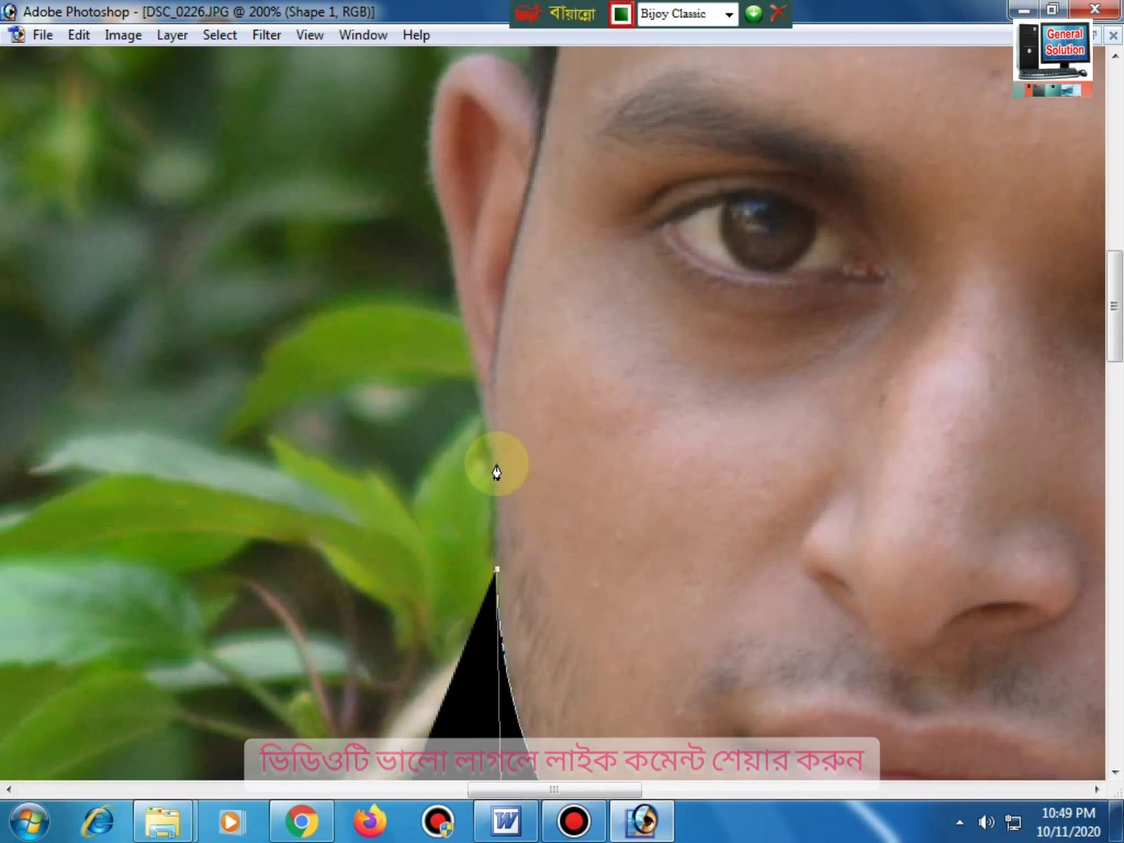
click(497, 463)
click(471, 358)
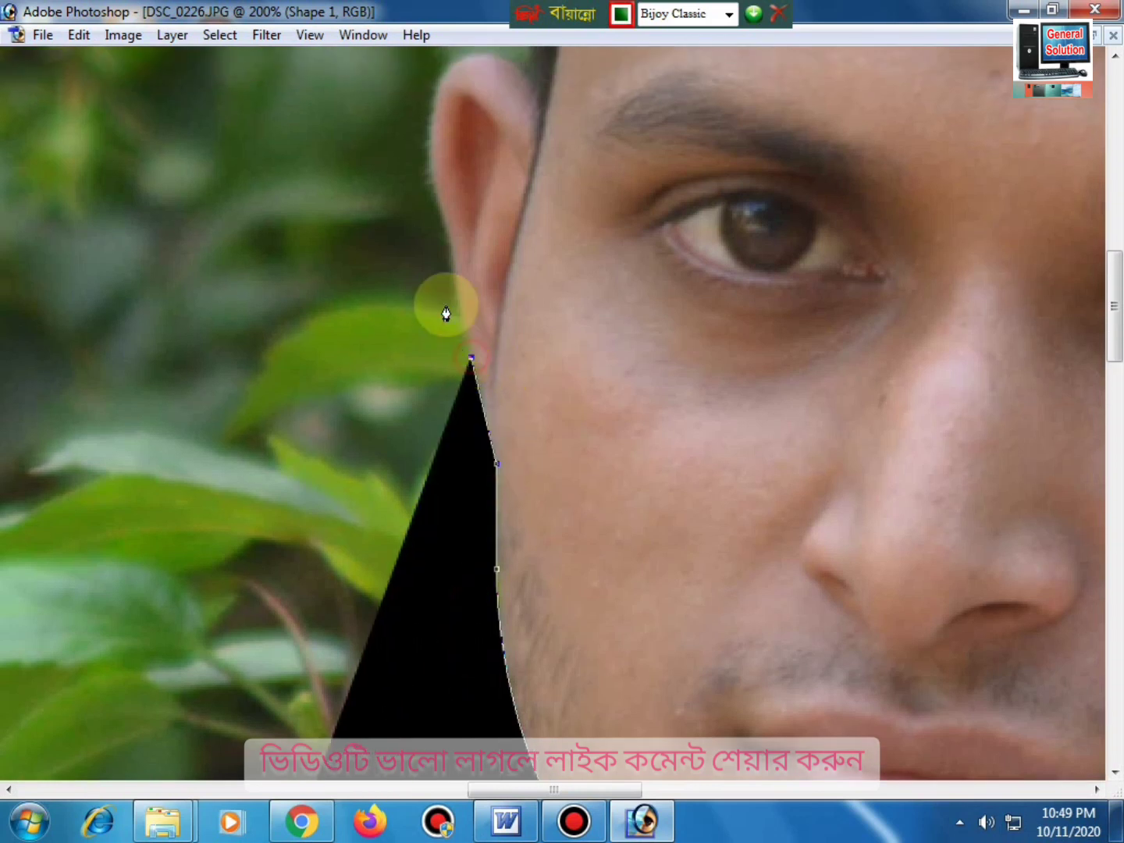
click(454, 267)
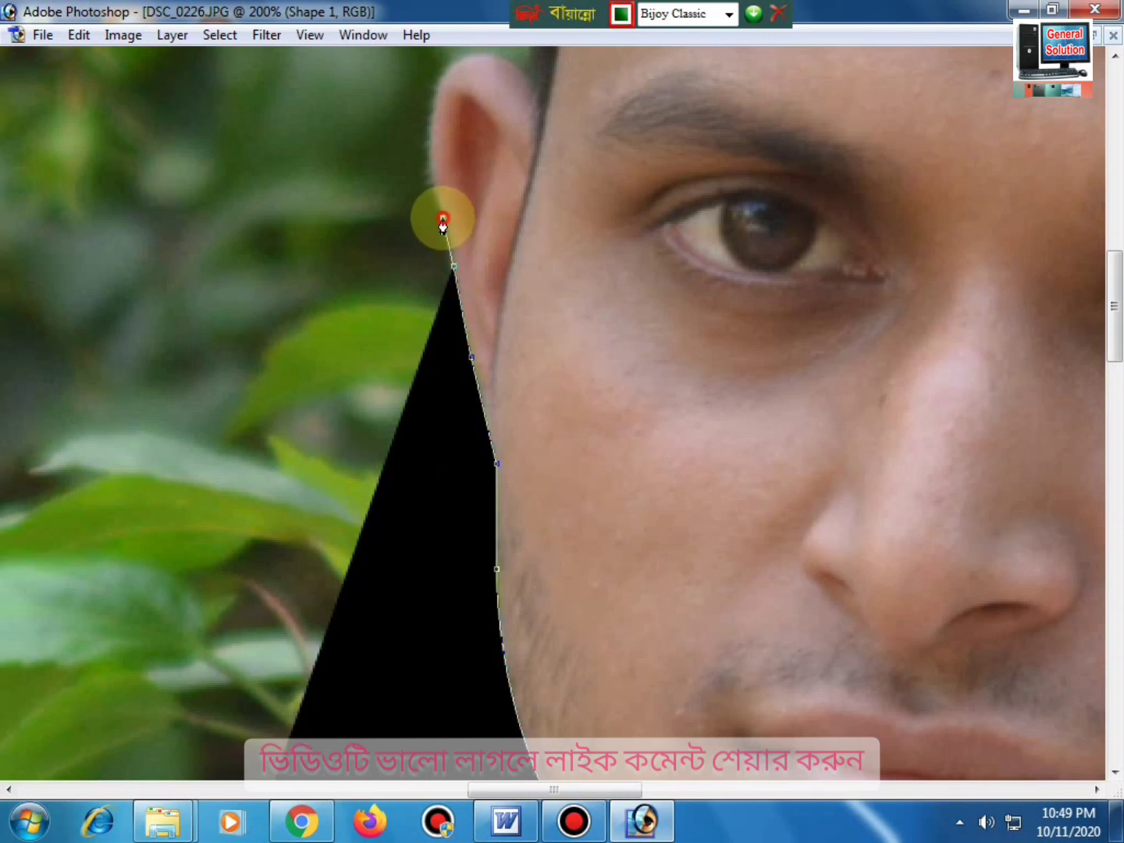
click(442, 220)
click(432, 164)
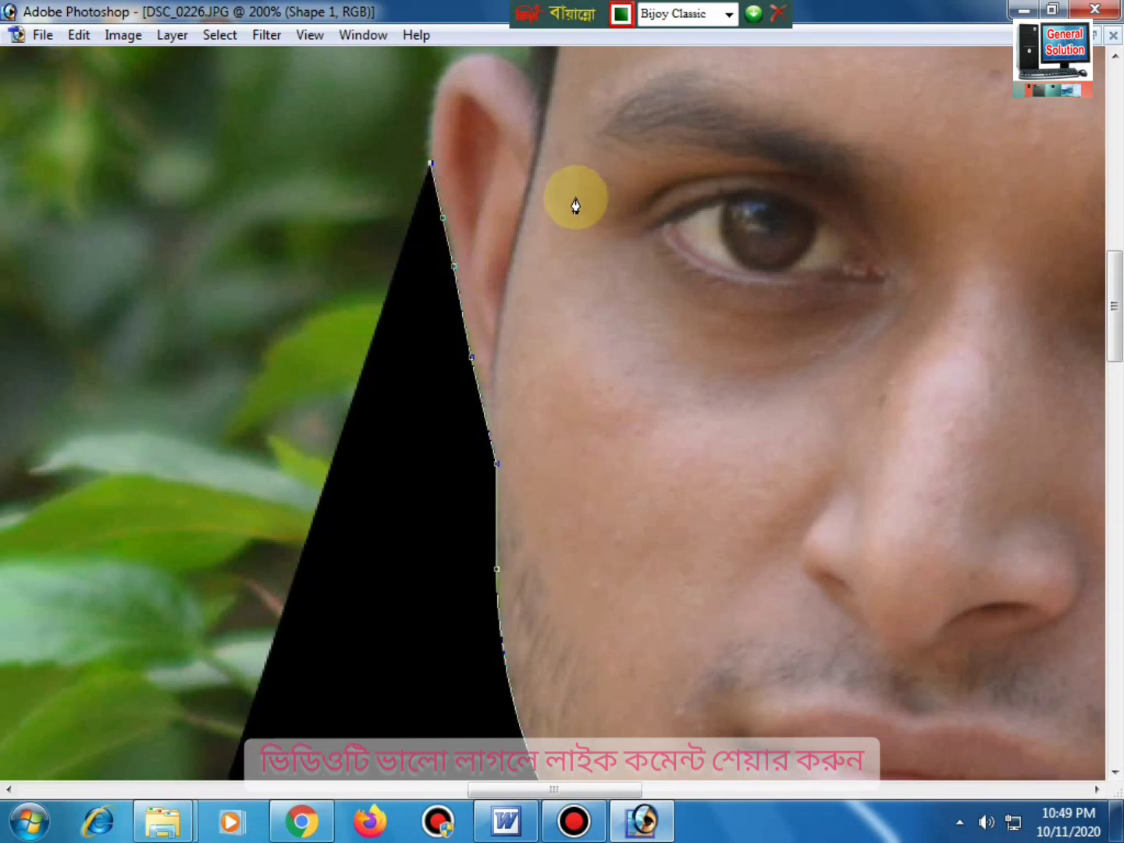
Bring the ear into view and end the path at the top of the ear
key(ctrl+alt+b)
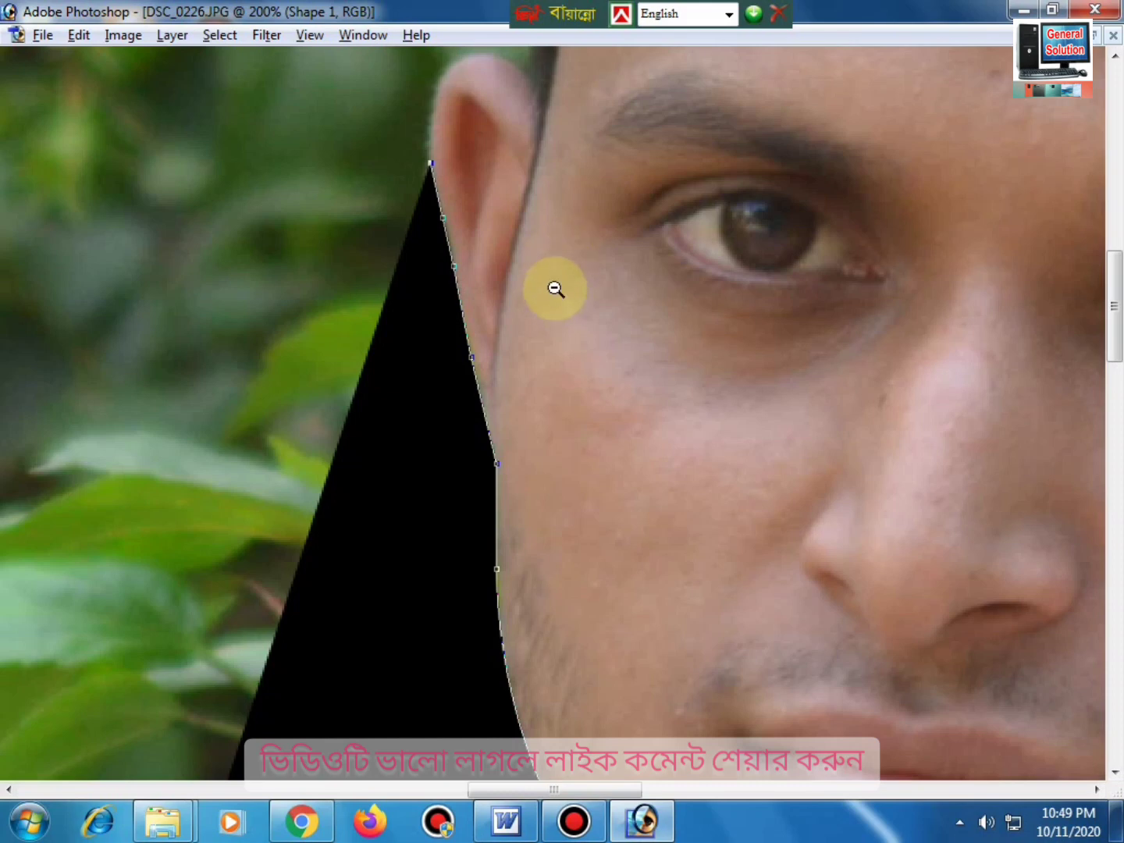
click(566, 246)
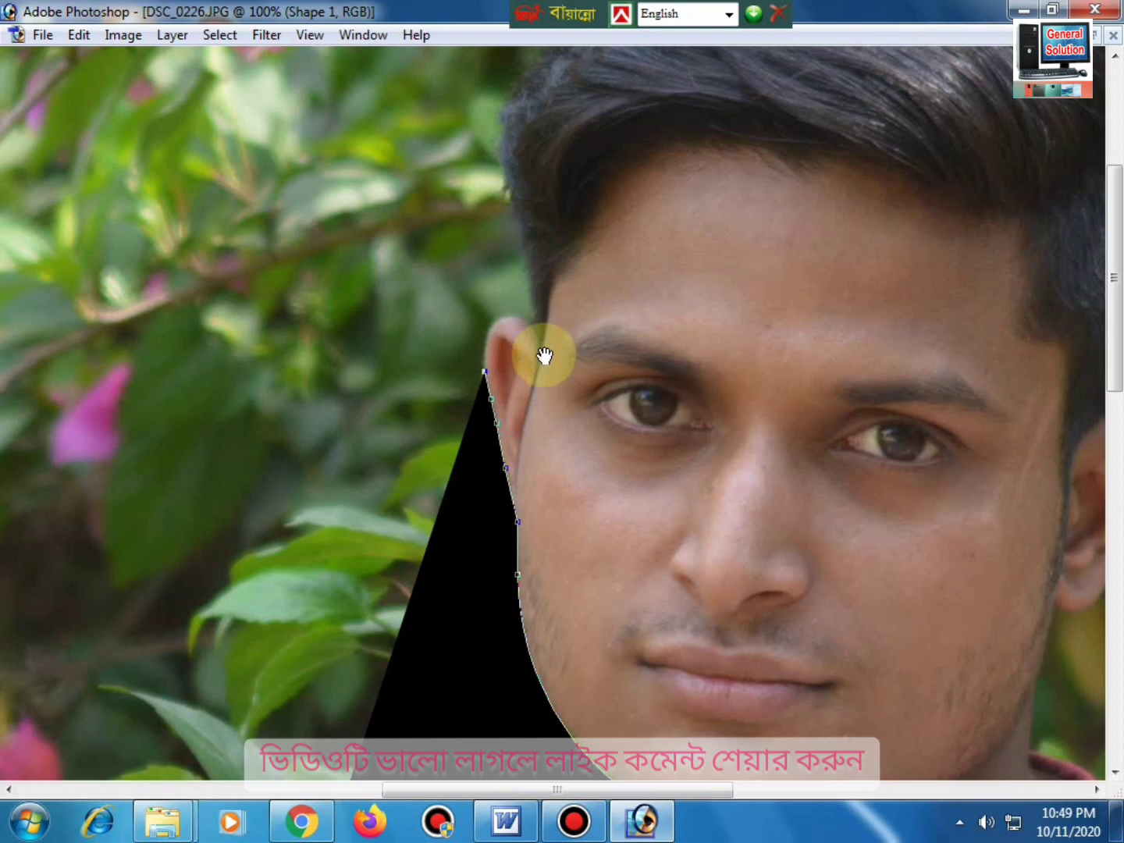
mouse_move(575, 326)
mouse_down()
mouse_move(509, 494)
mouse_move(479, 503)
mouse_up()
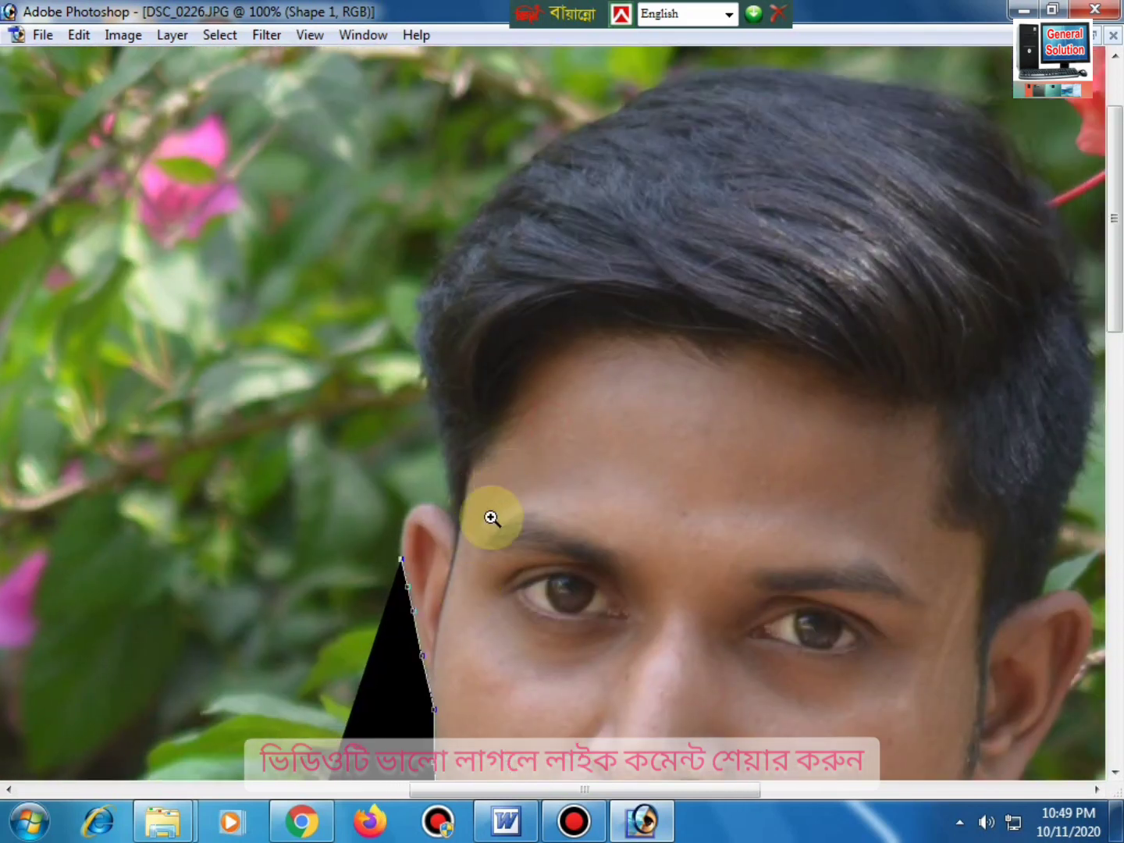
click(454, 541)
mouse_move(572, 328)
mouse_down()
mouse_move(369, 516)
mouse_move(425, 524)
mouse_up()
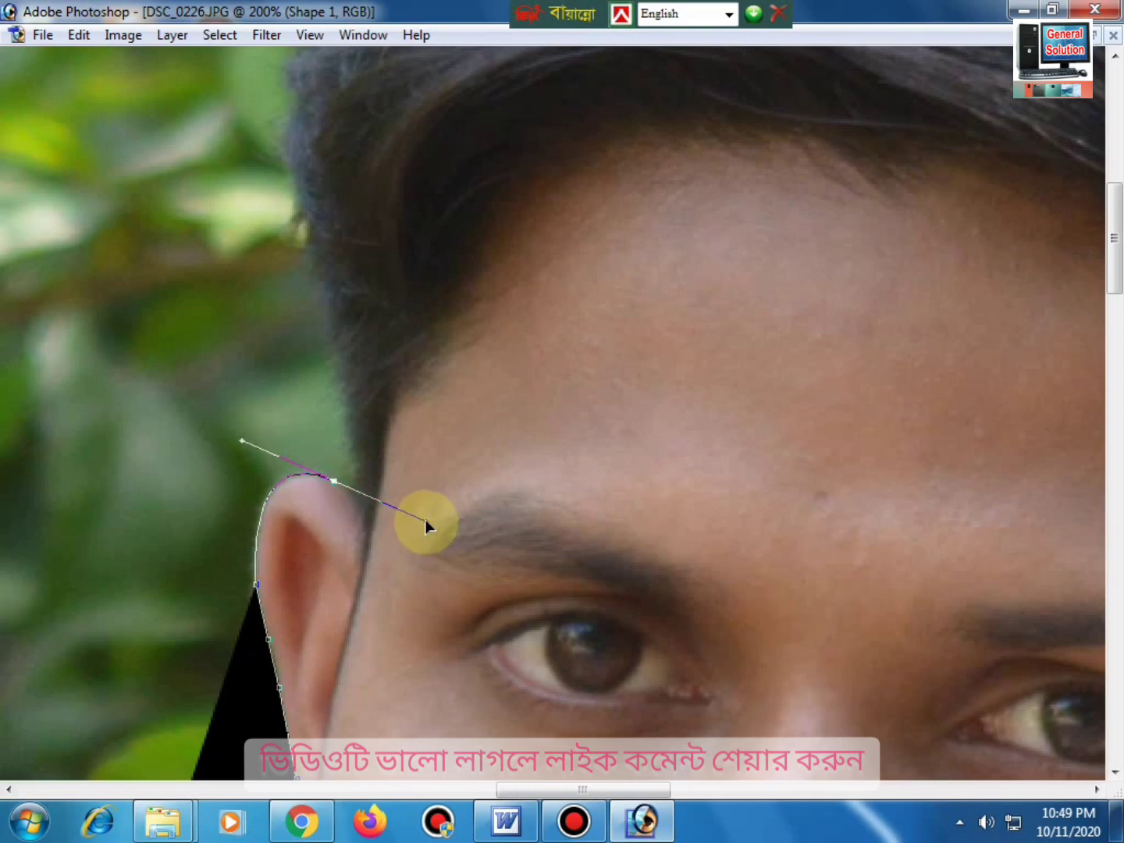
alt+click(335, 482)
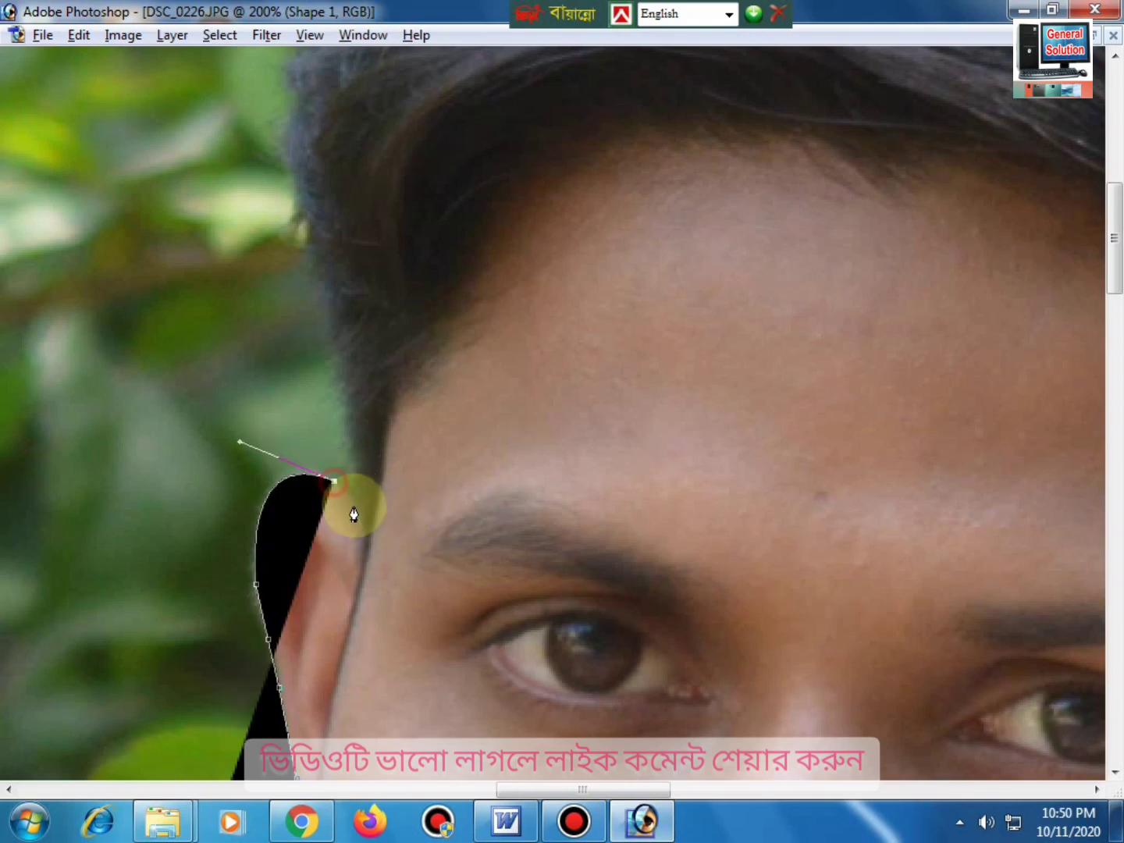
key(ctrl+minus)
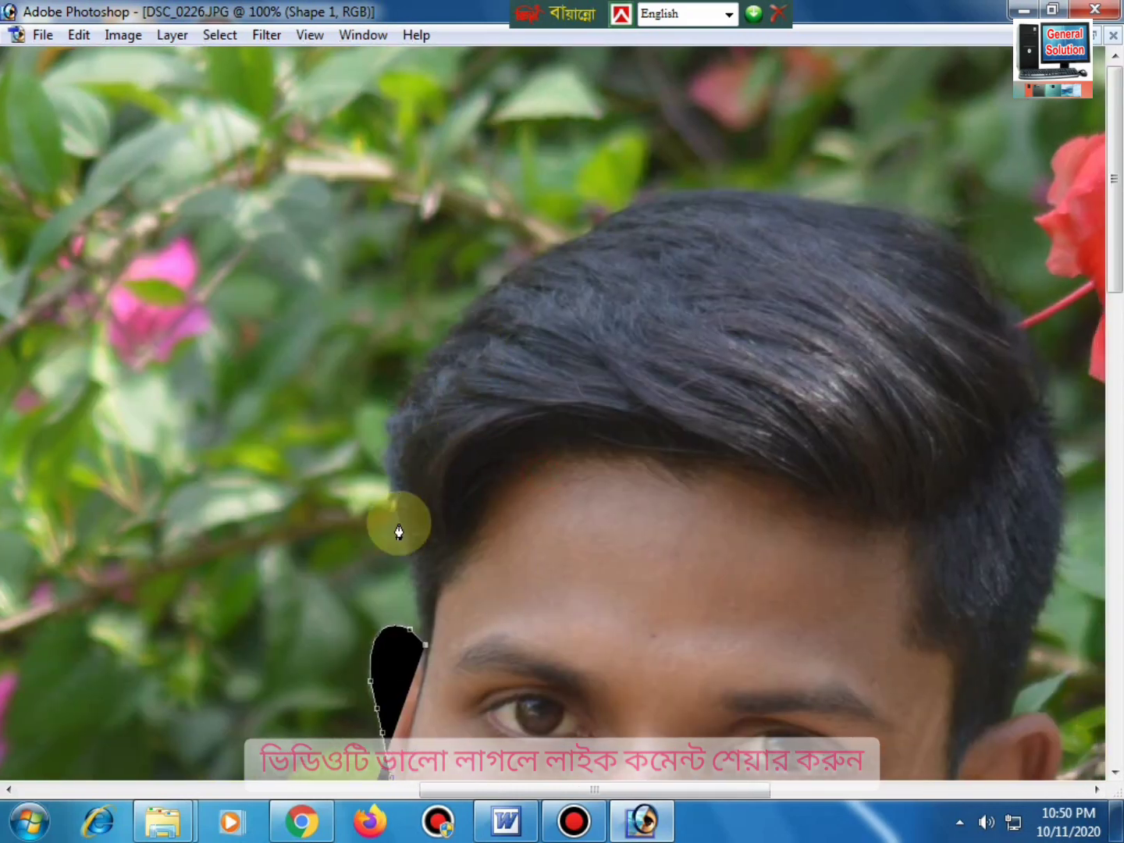
Curve the path up the hair, over the top of the head and down its right side
click(410, 533)
drag(417, 376, 467, 299)
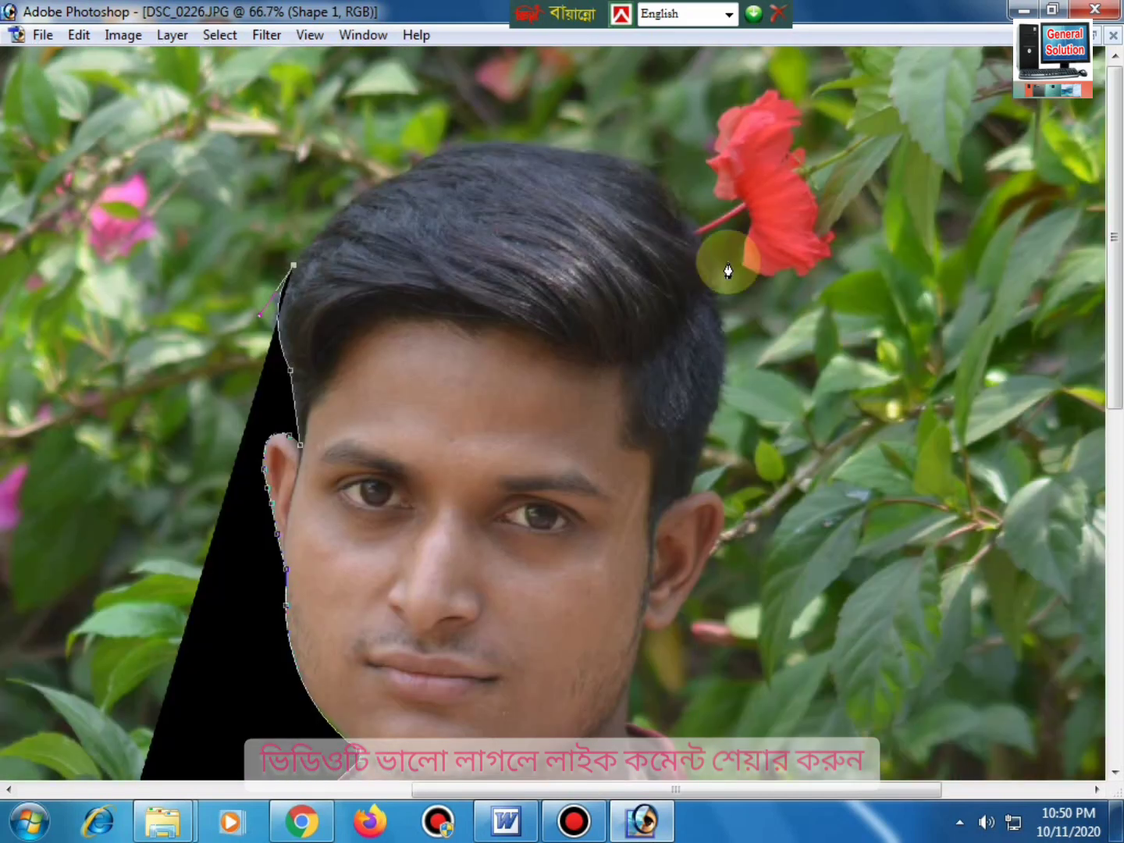
key(ctrl+minus)
drag(634, 168, 795, 256)
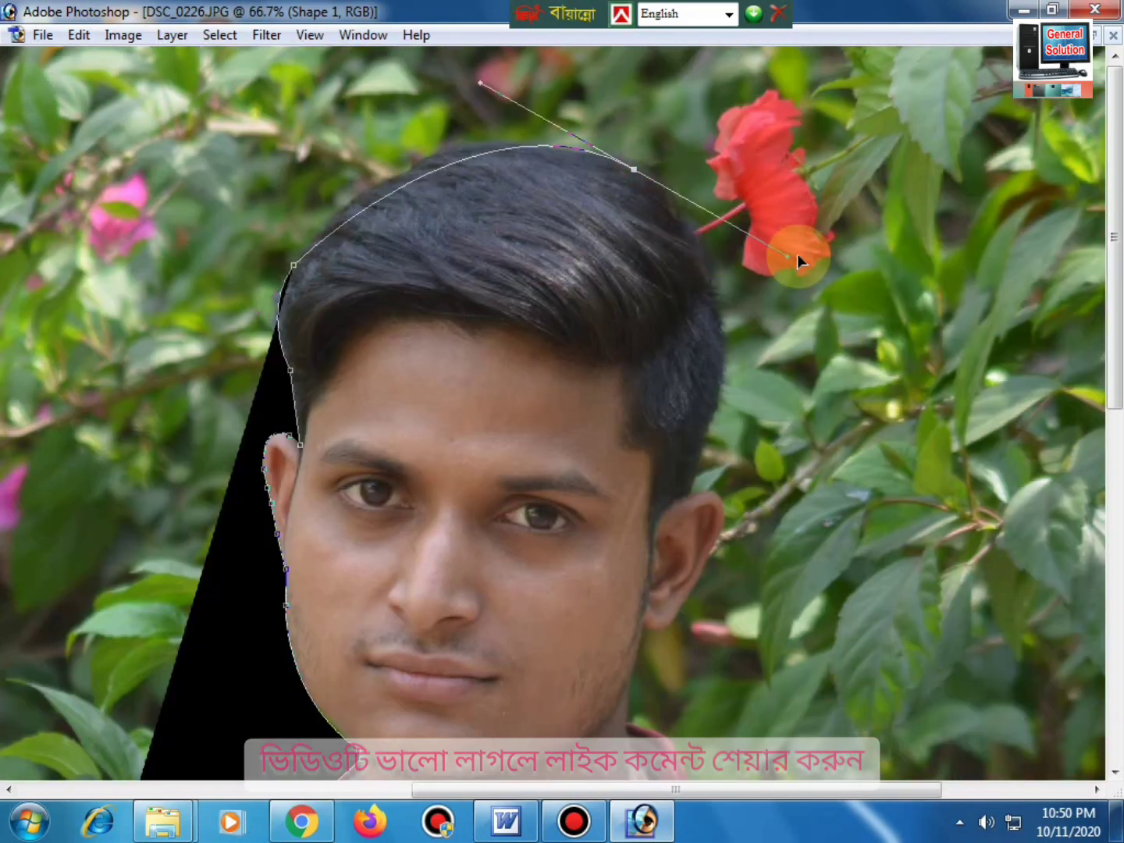
alt+click(634, 168)
drag(709, 290, 709, 329)
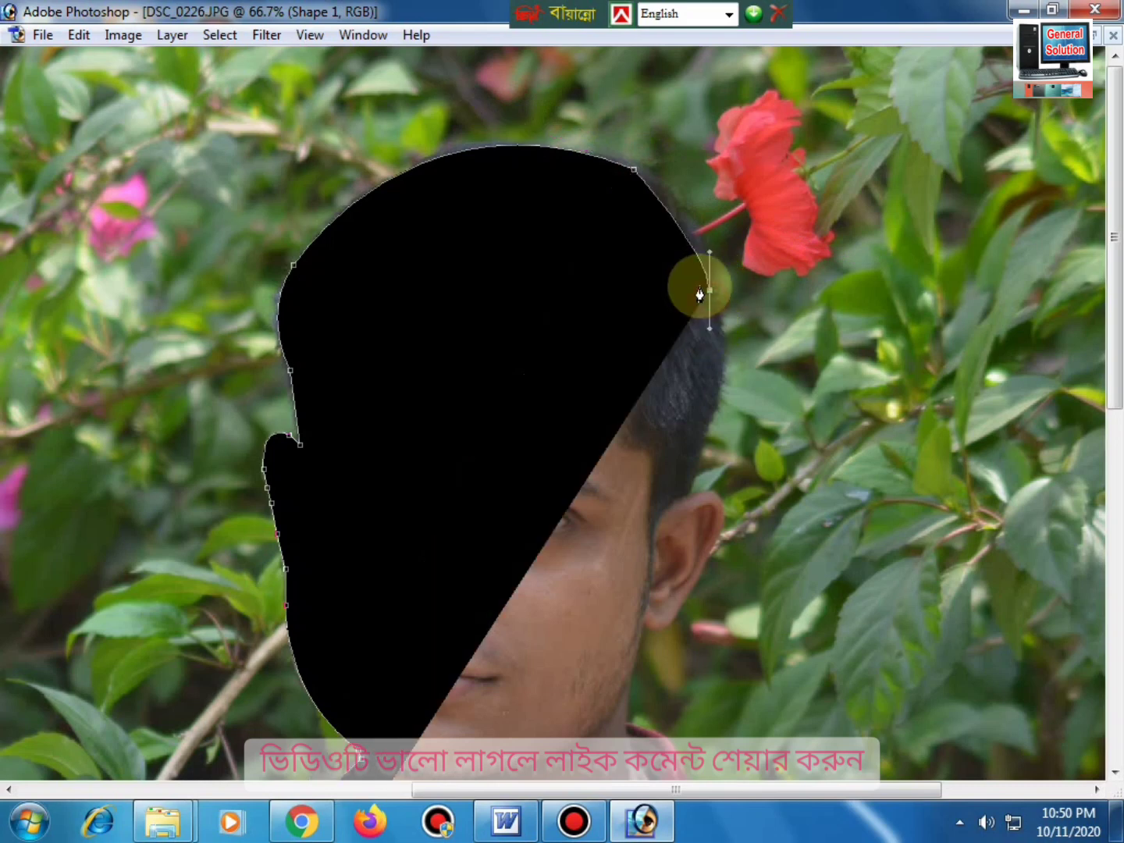
alt+click(710, 290)
Trace the path around the right ear and down the neck
scroll(727, 219, down, 1)
scroll(735, 181, down, 4)
drag(685, 272, 615, 424)
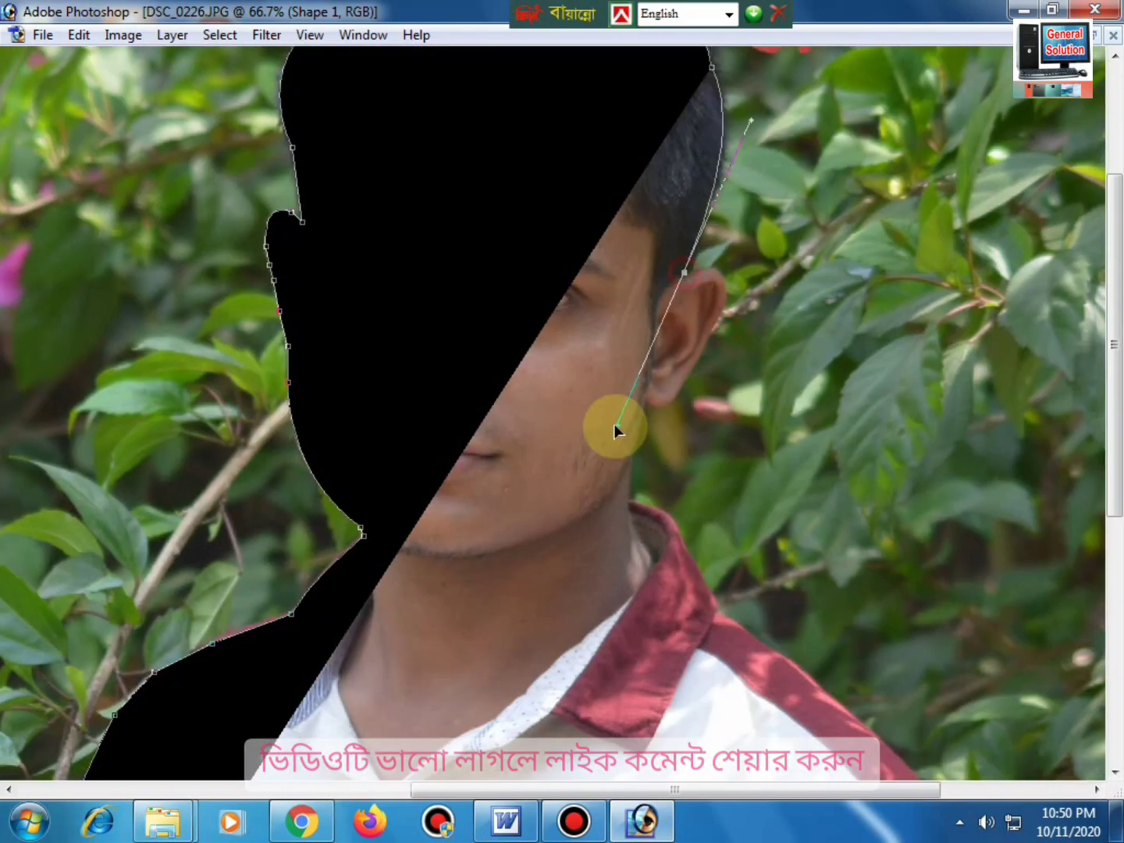
alt+click(683, 272)
drag(727, 289, 729, 321)
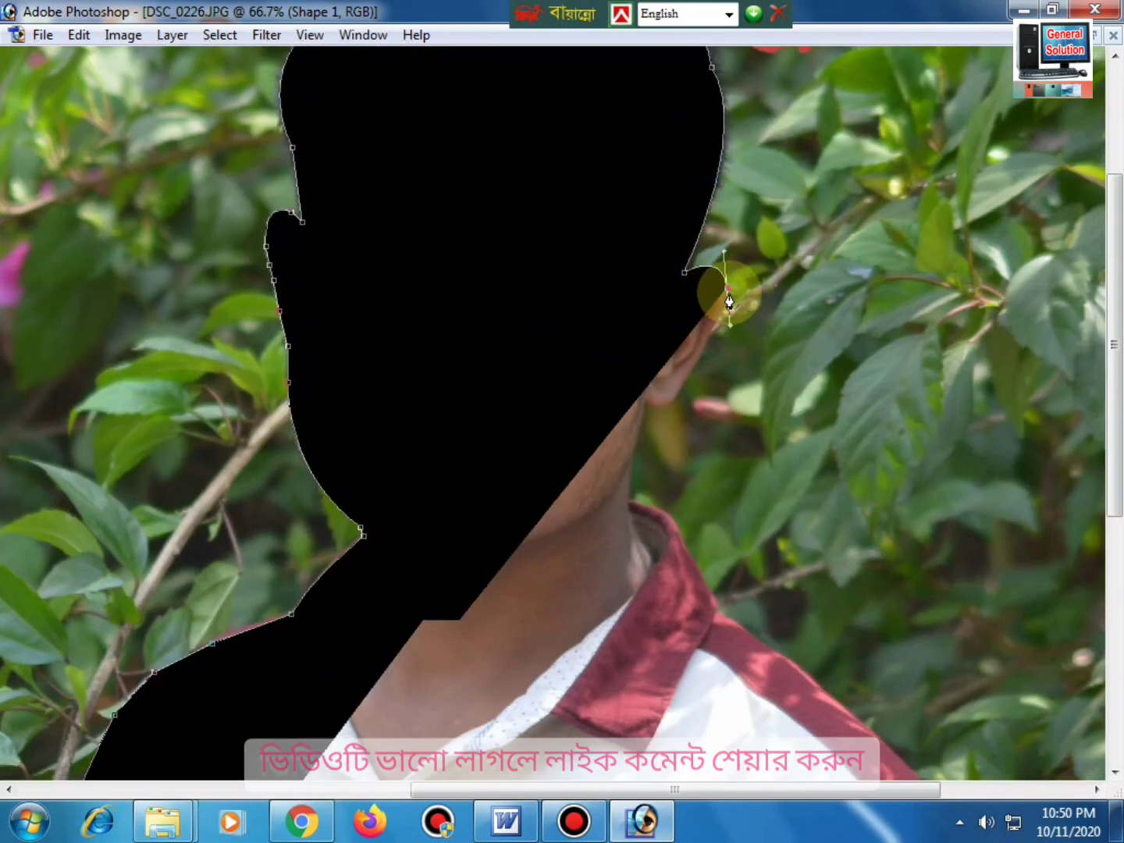
alt+click(727, 289)
click(706, 346)
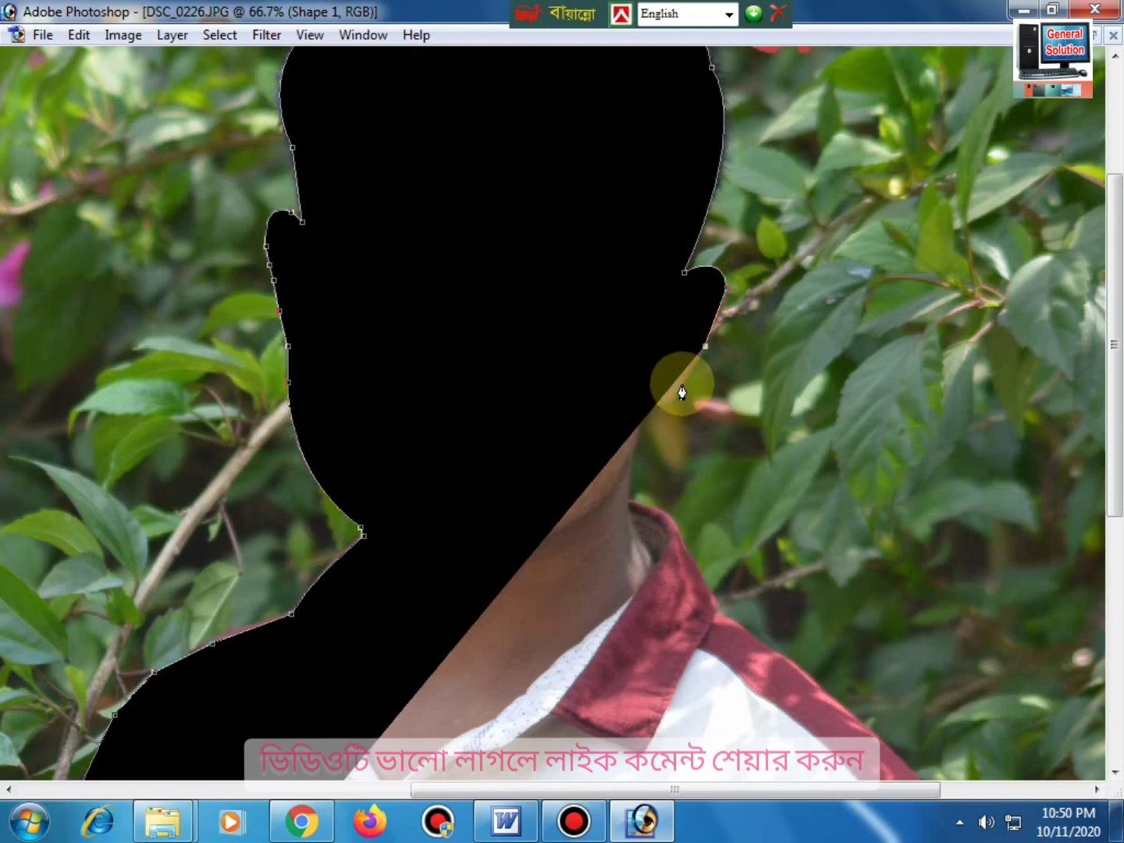
click(682, 383)
drag(646, 406, 646, 412)
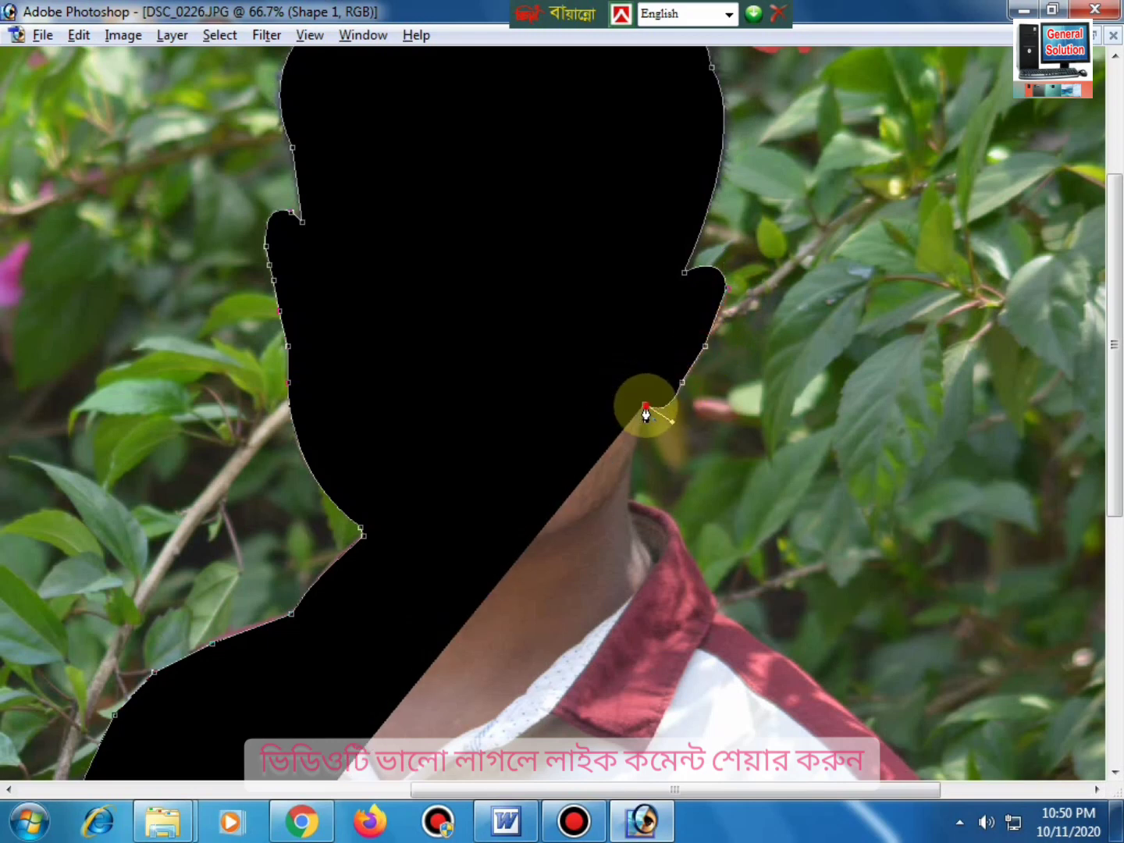
Extend the path from the lower neck over the collar onto the shoulder
scroll(645, 411, down, 5)
click(601, 250)
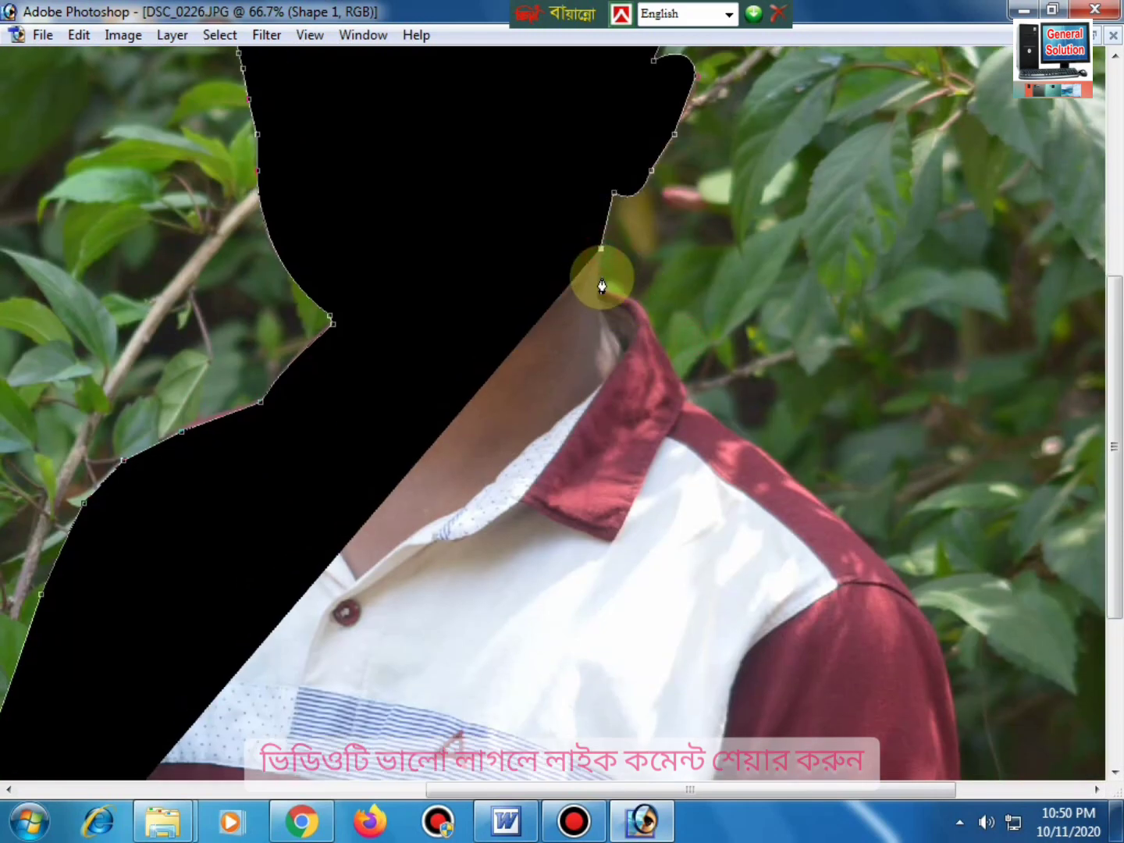
click(600, 290)
drag(663, 345, 703, 423)
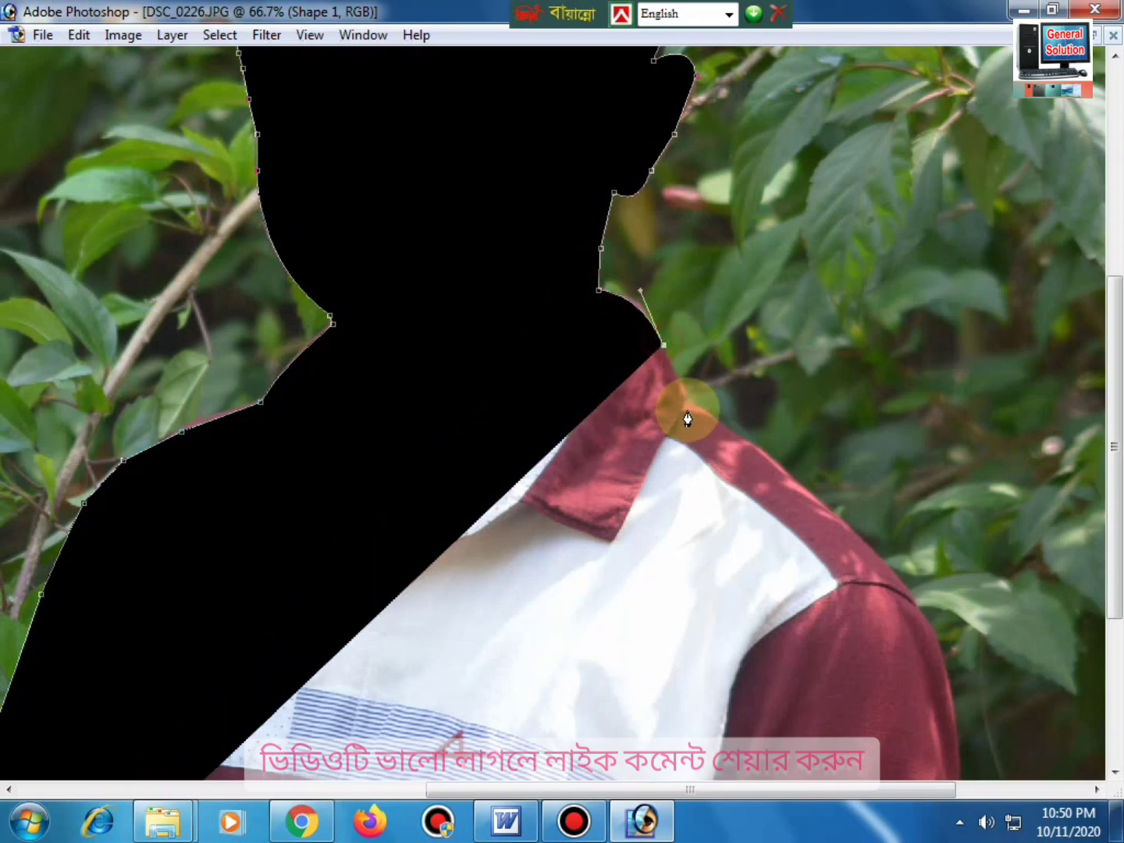
click(683, 394)
drag(703, 428, 636, 219)
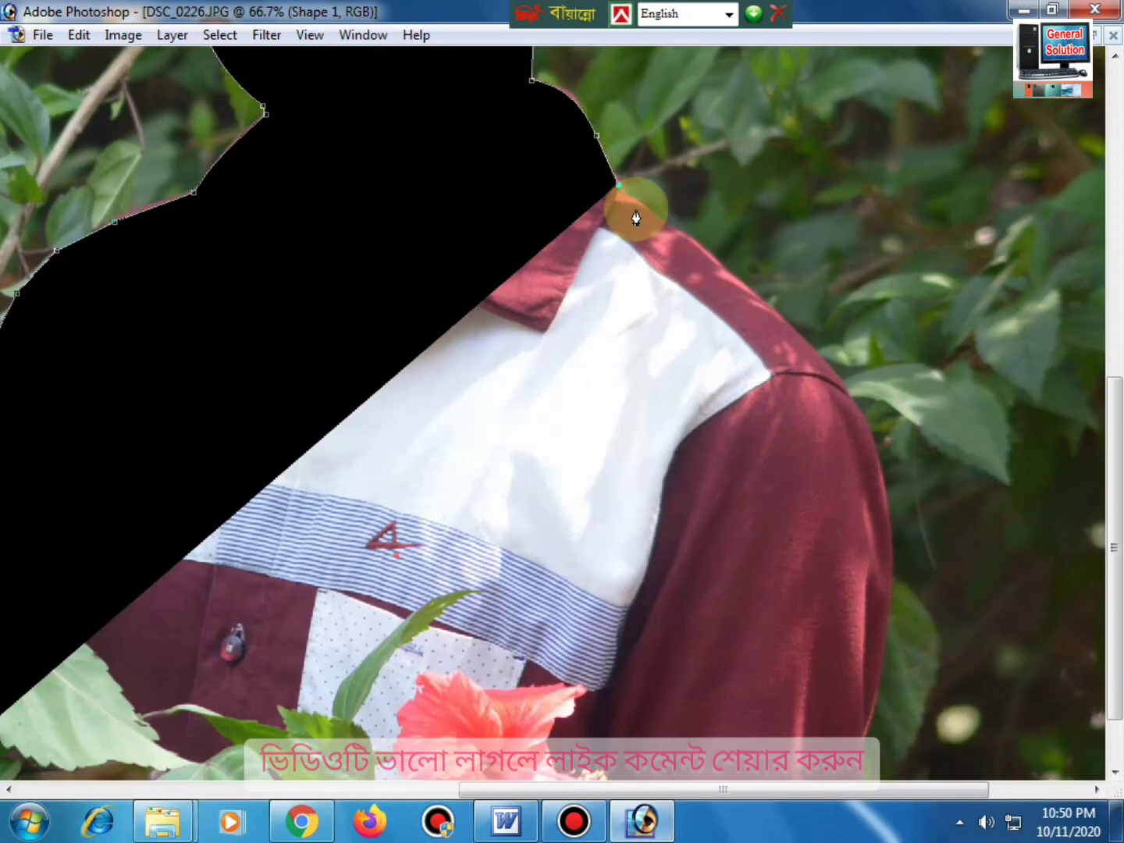
click(804, 351)
scroll(815, 231, down, 2)
scroll(780, 226, right, 1)
Undo a misplaced point, then curve the path along the shoulder edge and down the sleeve
key(ctrl+z)
click(730, 222)
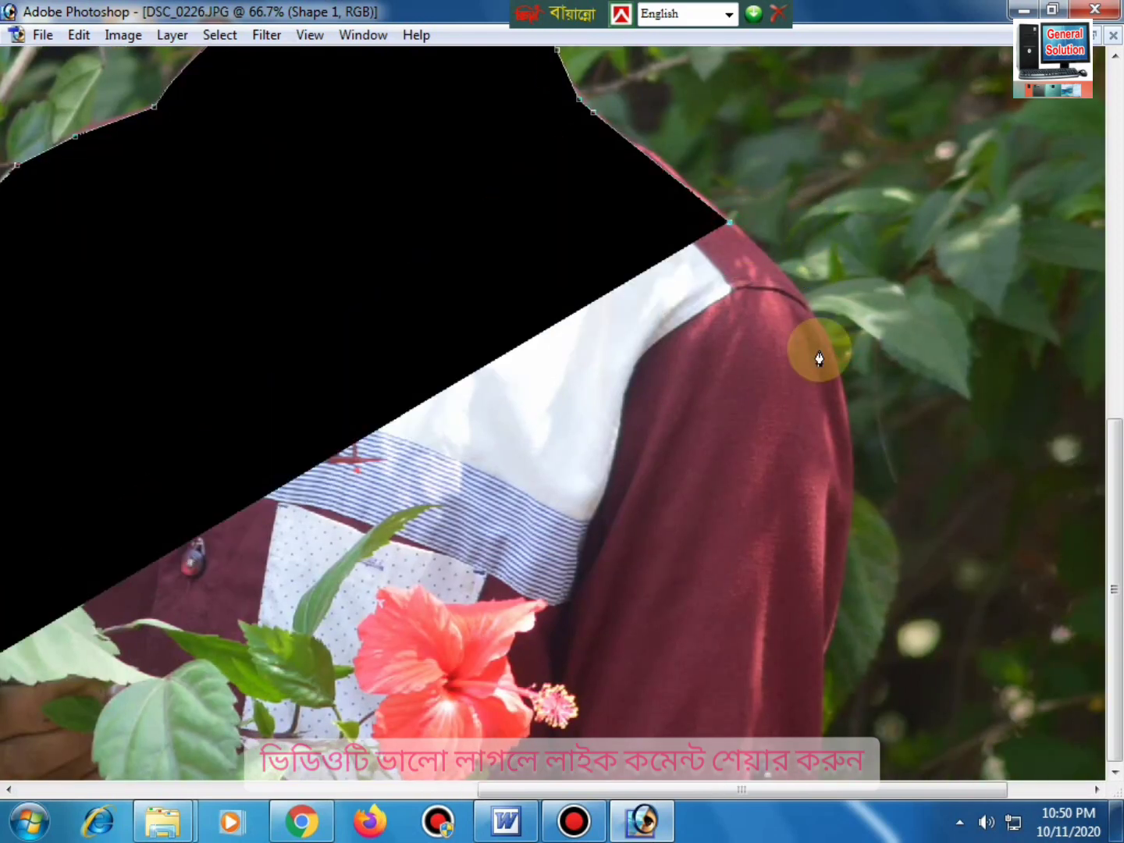
drag(839, 398, 840, 506)
alt+click(838, 399)
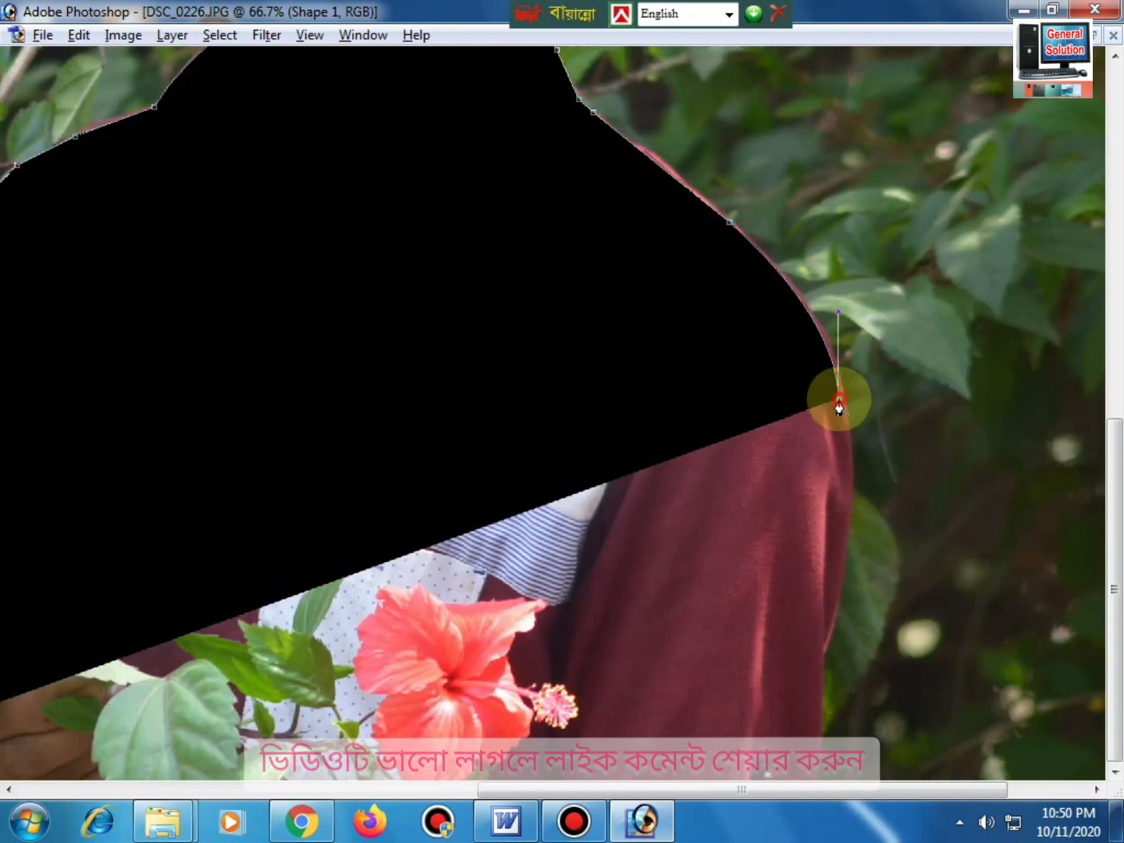
scroll(867, 296, right, 1)
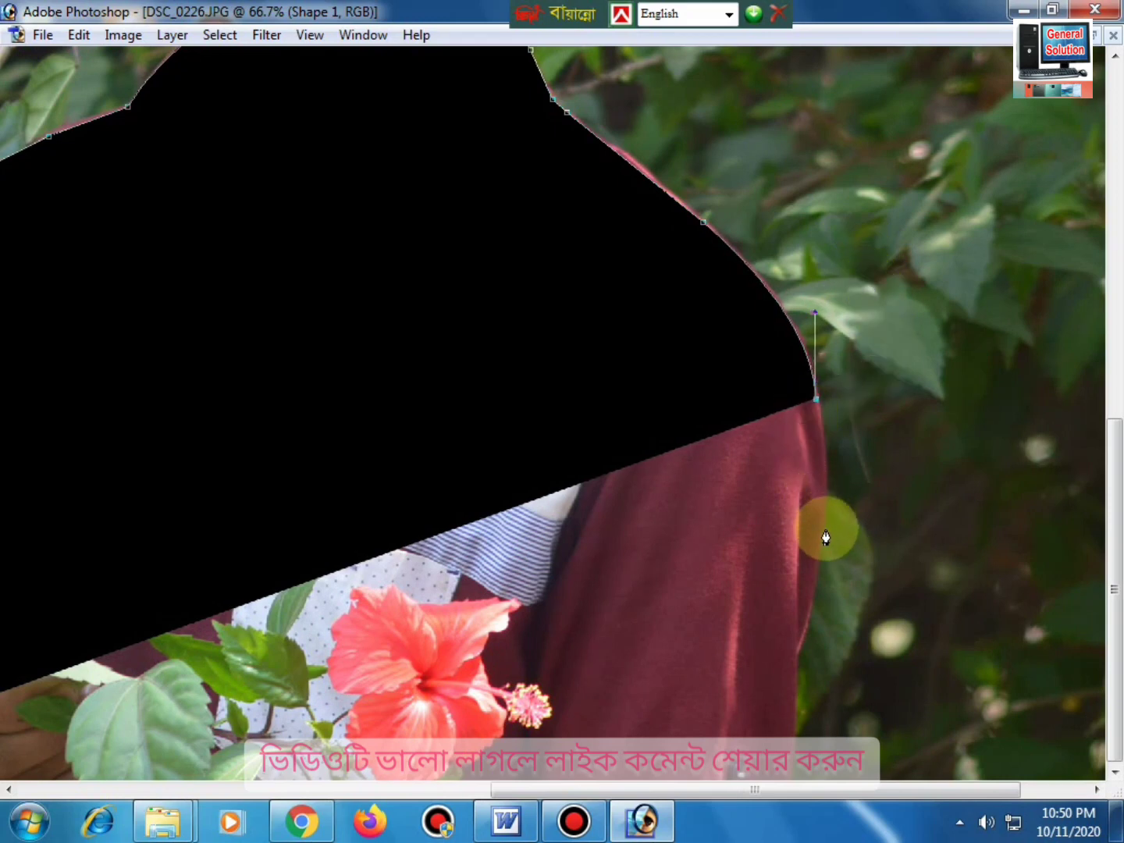
scroll(832, 453, left, 1)
drag(804, 660, 765, 797)
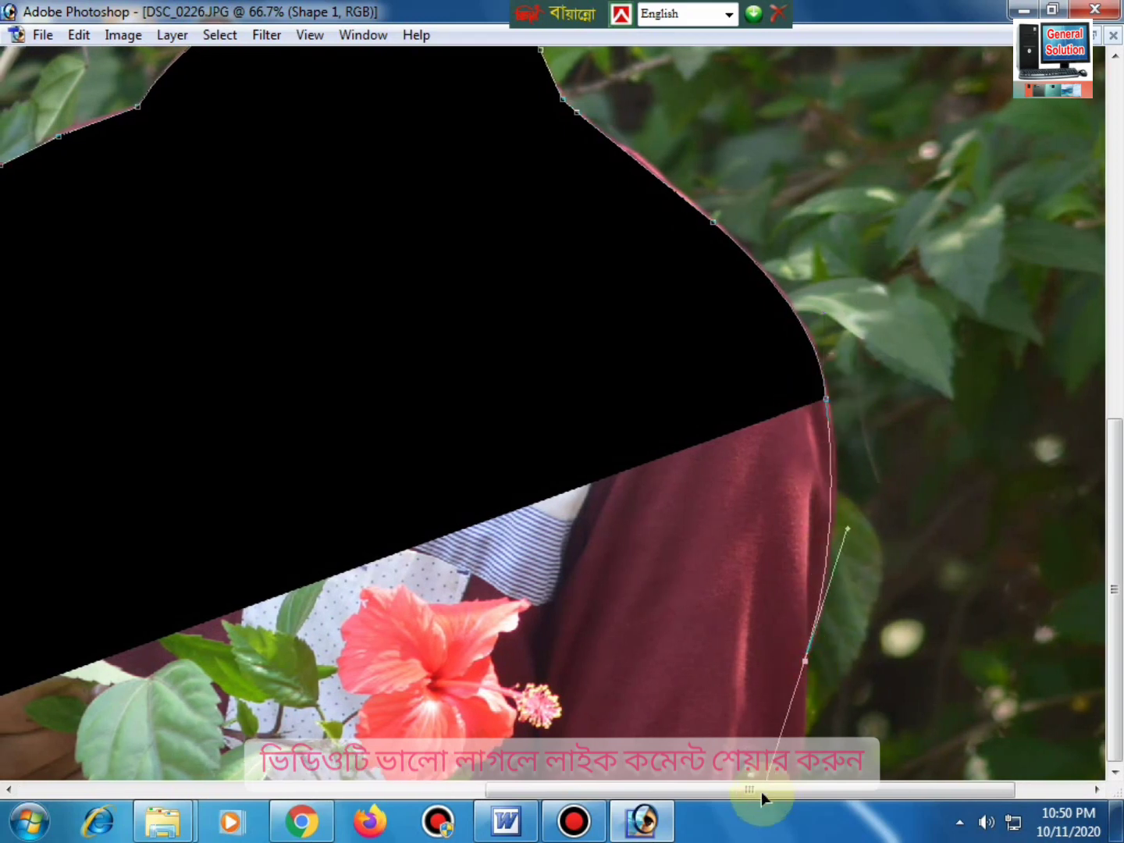
alt+click(805, 661)
alt+click(699, 648)
Zoom out to the whole photo and run the path around the right side and top margin
alt+click(718, 610)
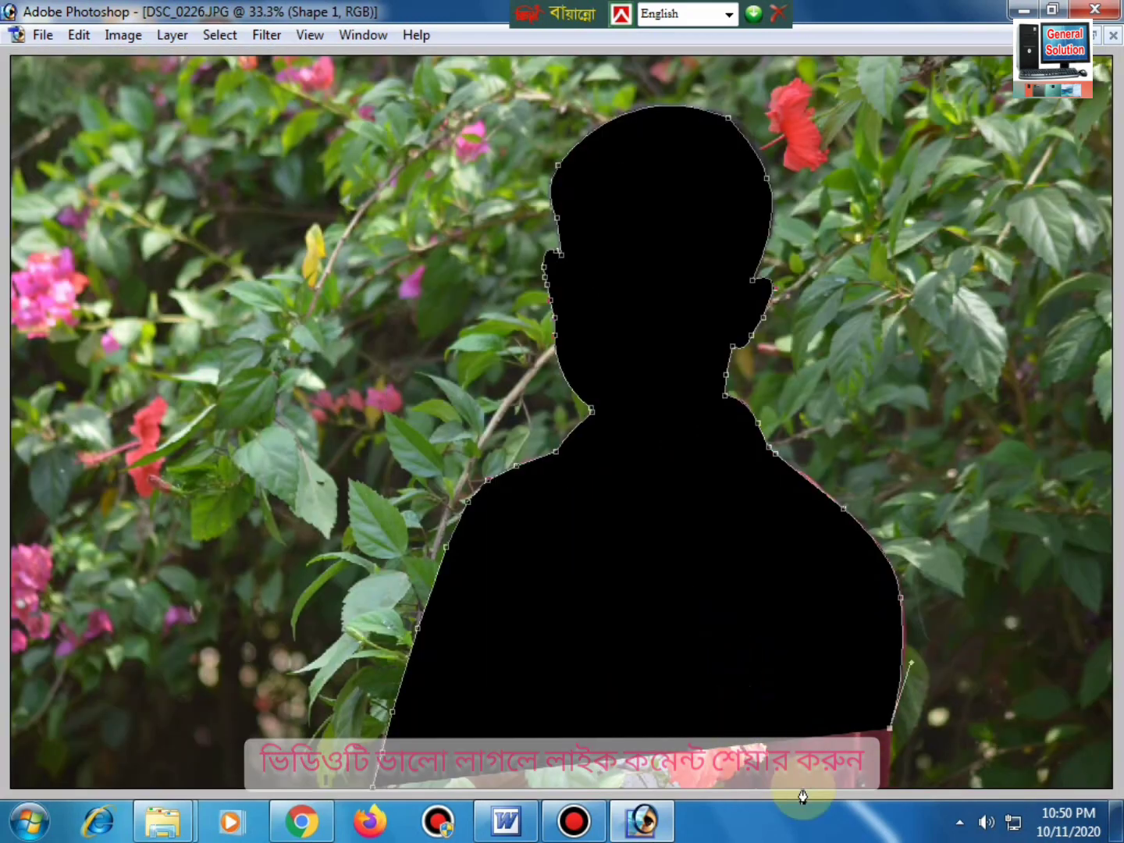
alt+click(830, 653)
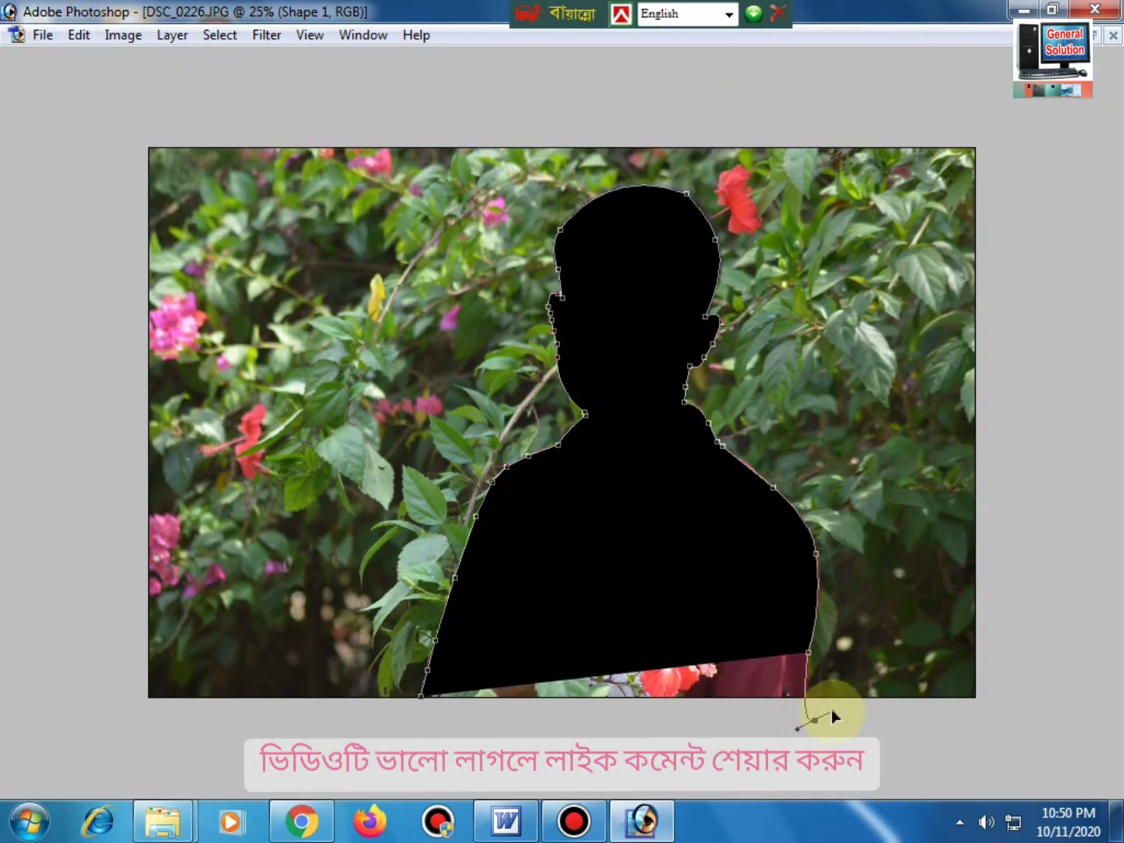
drag(1015, 746, 1031, 706)
click(1022, 474)
drag(987, 89, 984, 77)
drag(820, 81, 426, 91)
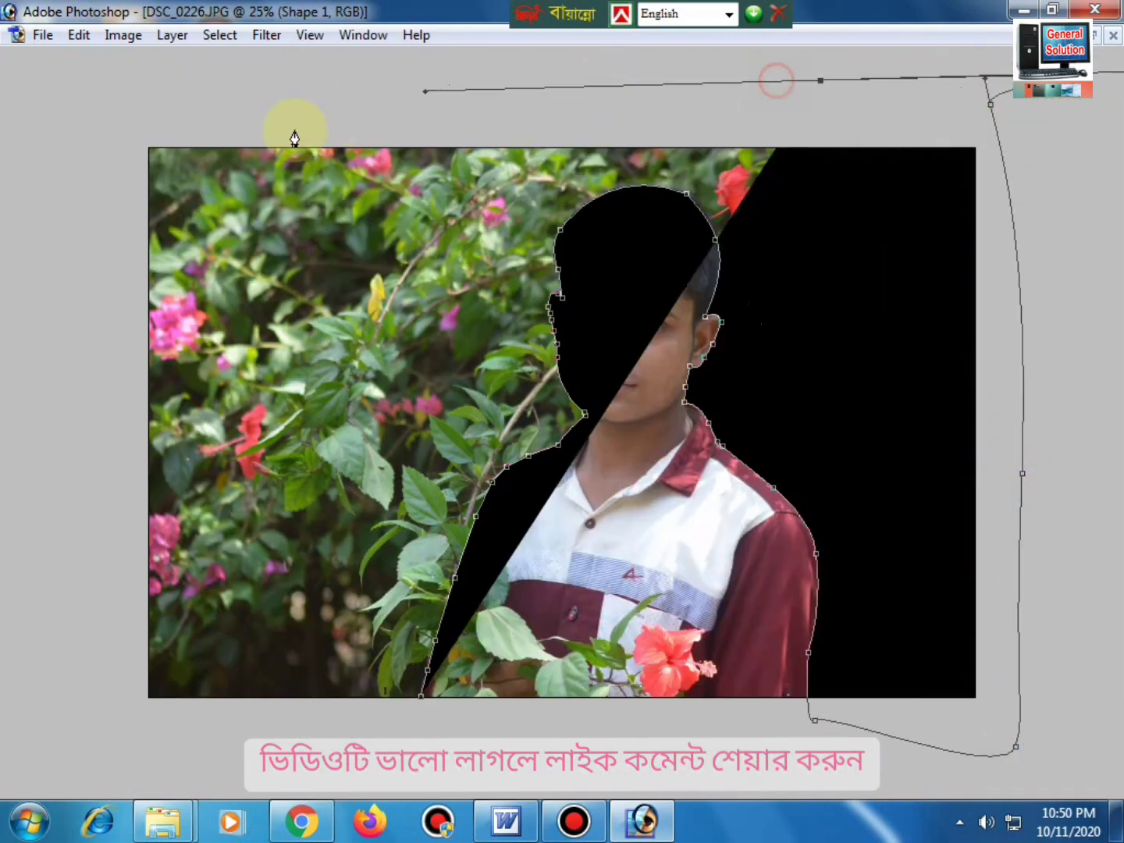
drag(100, 138, 109, 195)
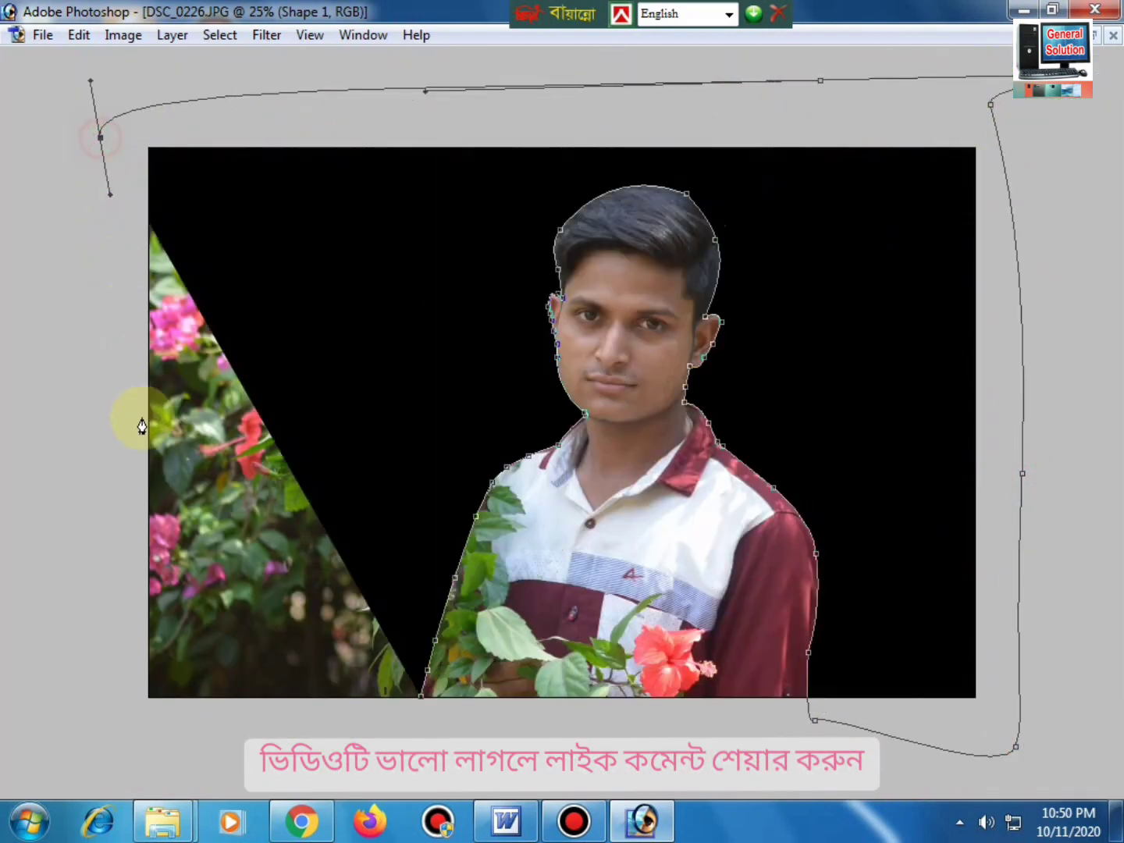
Continue the path along the bottom edge and close it at the start anchor
click(121, 746)
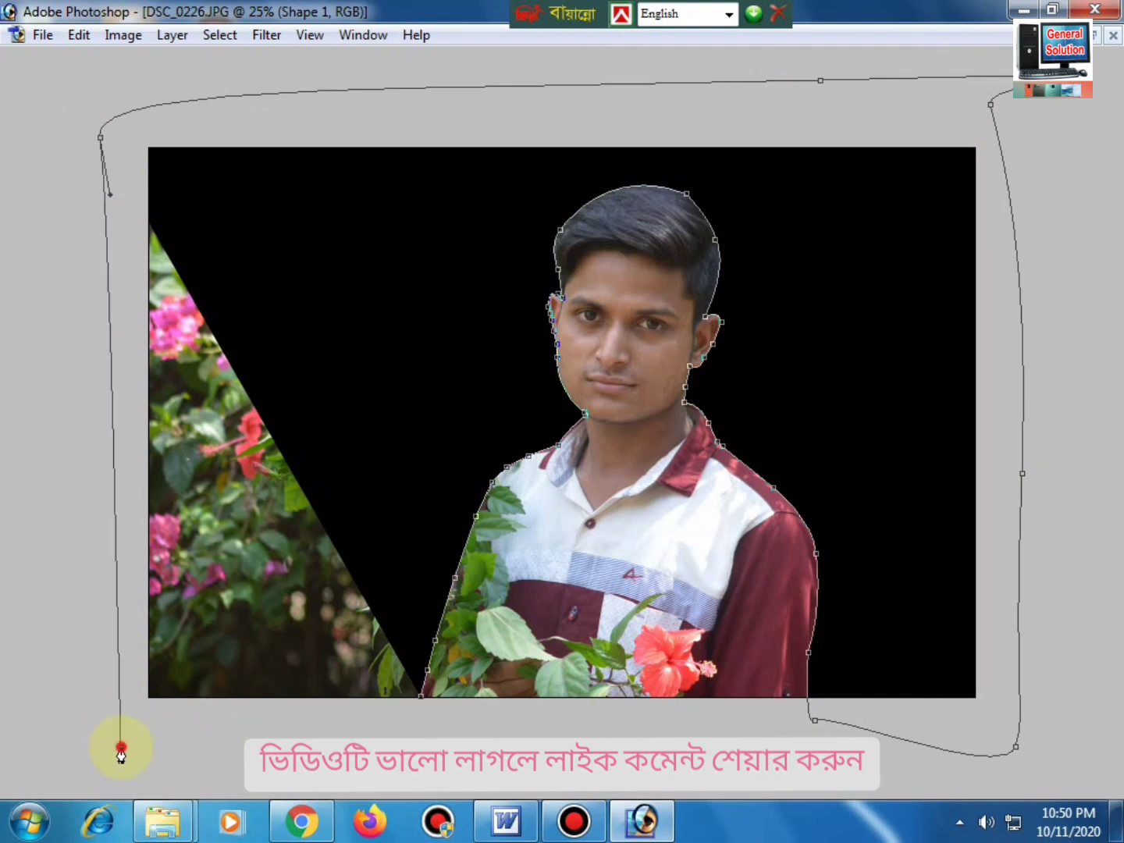
click(309, 740)
click(397, 731)
drag(421, 695, 425, 714)
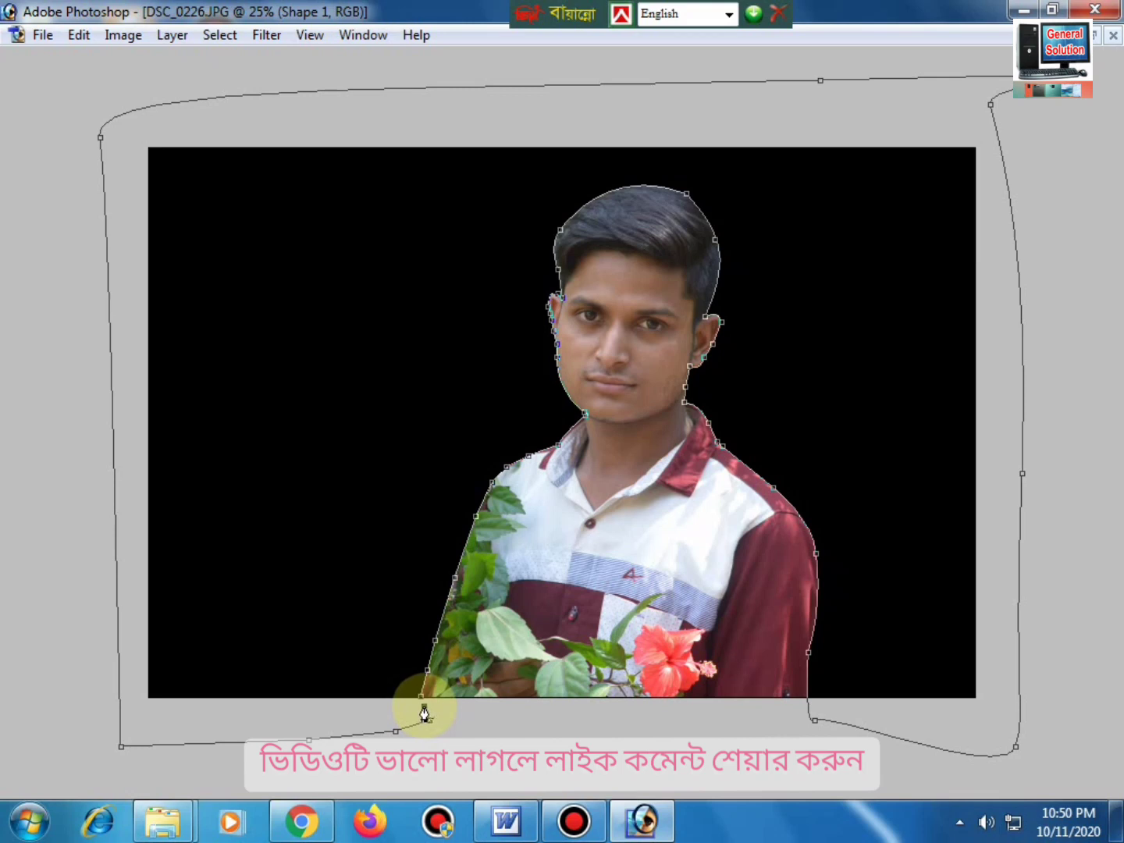
click(425, 705)
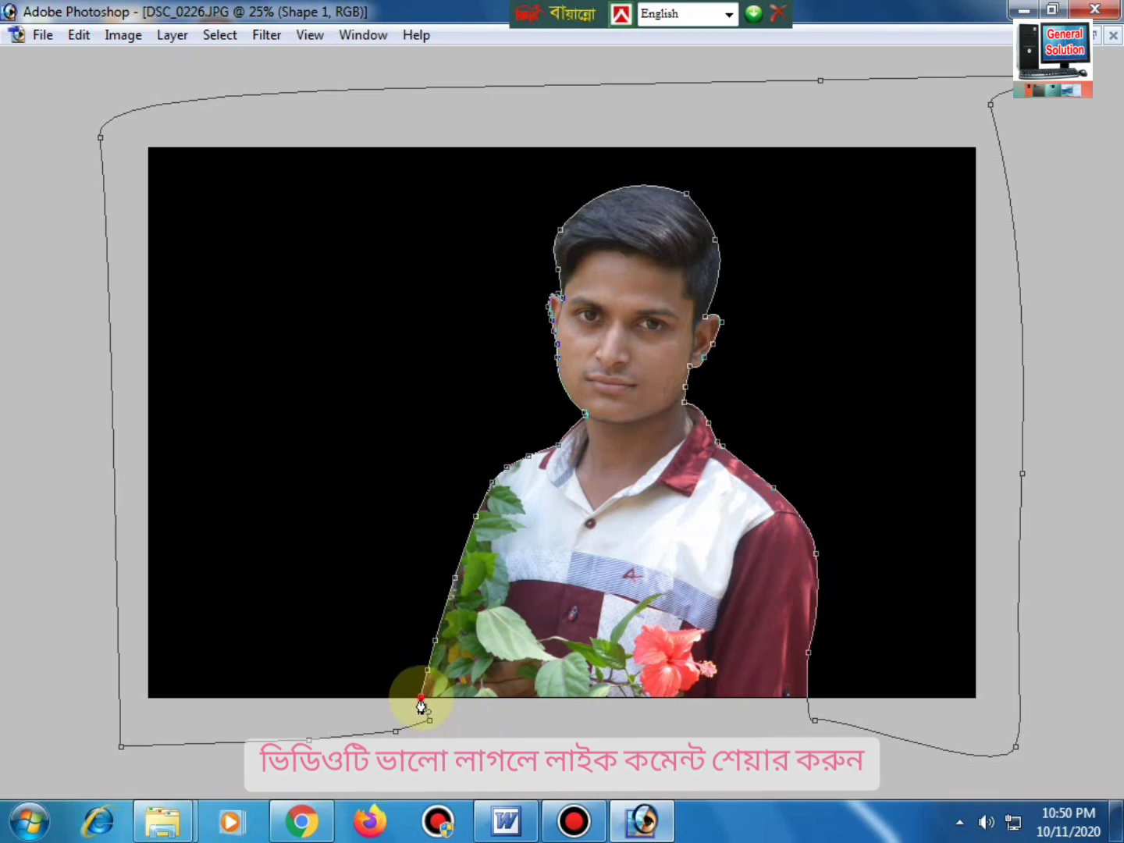
click(420, 699)
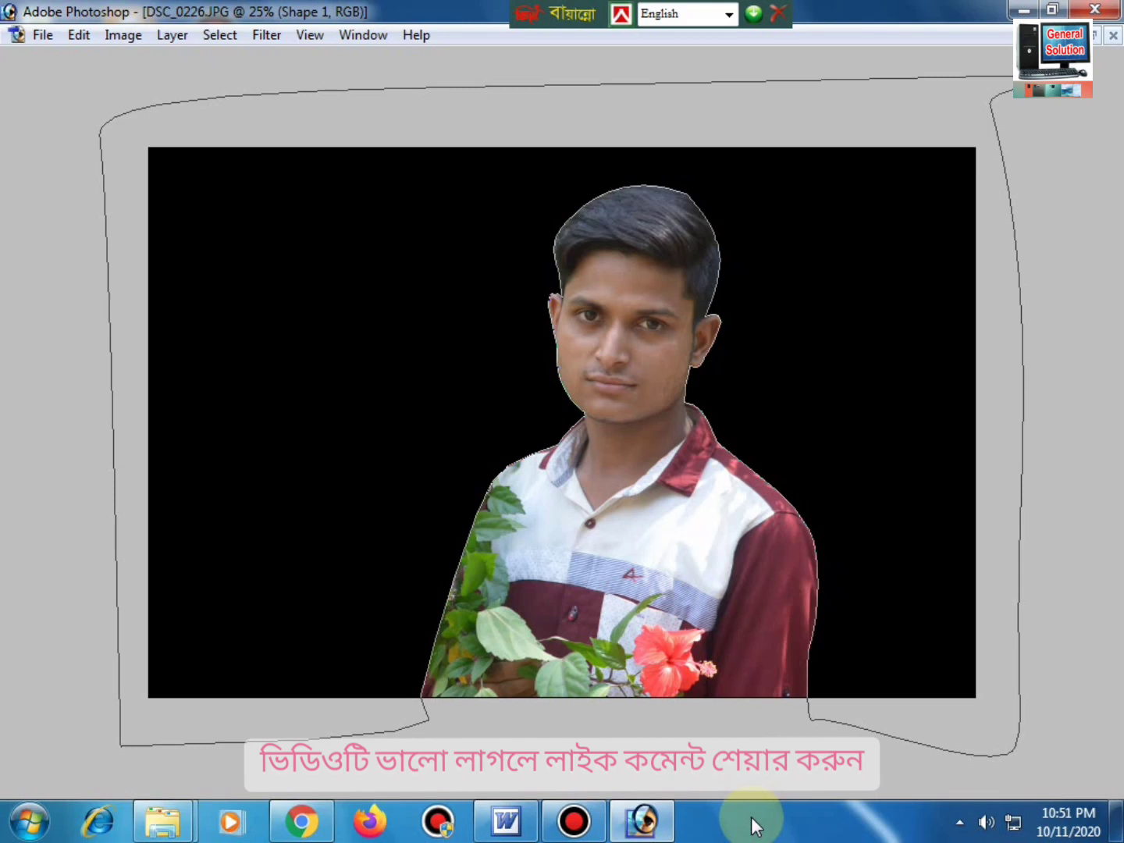
Load the closed path as a selection with Ctrl+Enter and show the palettes again
key(ctrl+Return)
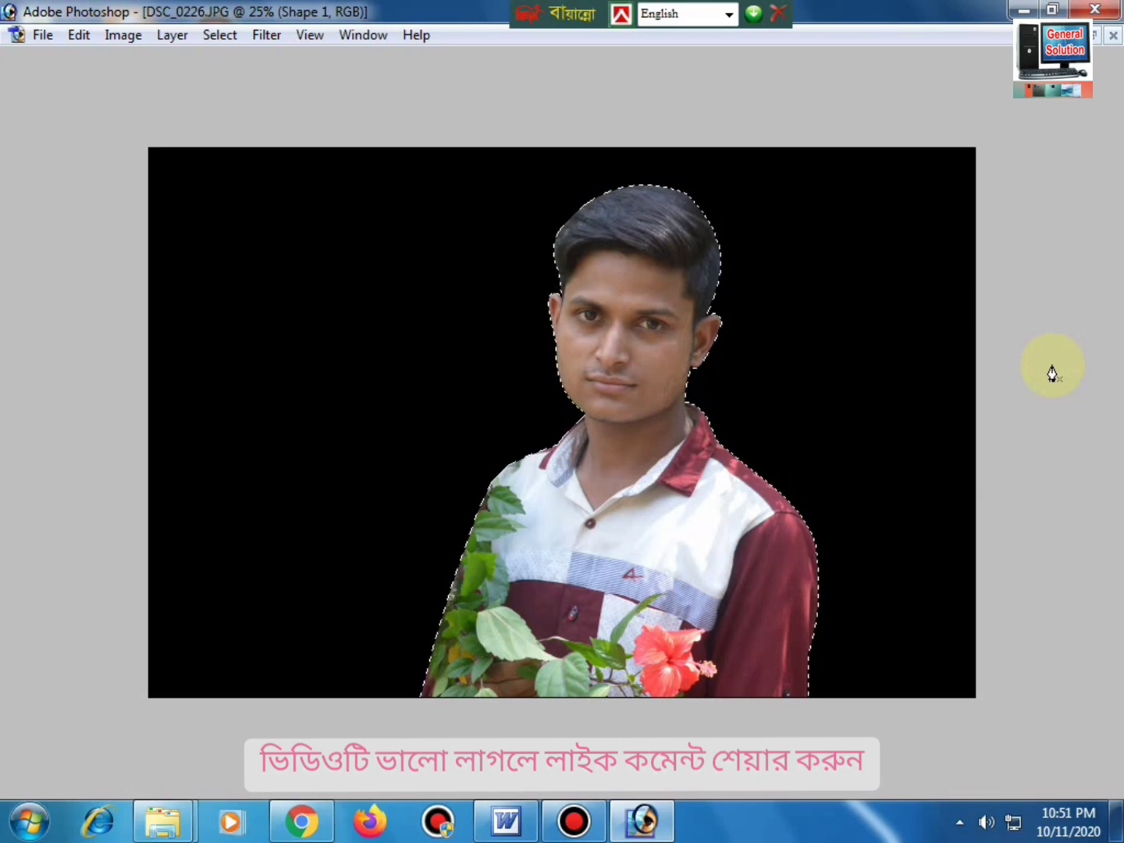
key(Tab)
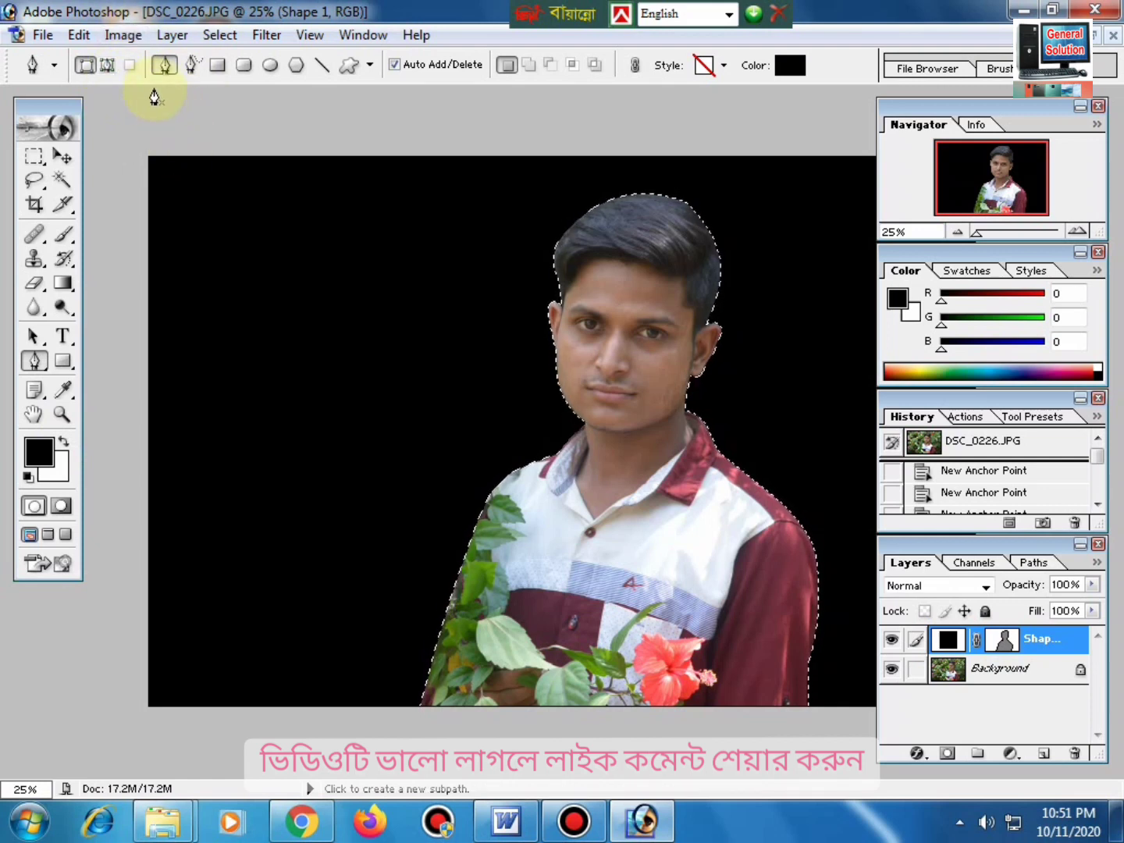
Set the Pen option to Paths and drag the Shape 1 layer to the Layers trash
click(108, 66)
click(949, 640)
click(947, 643)
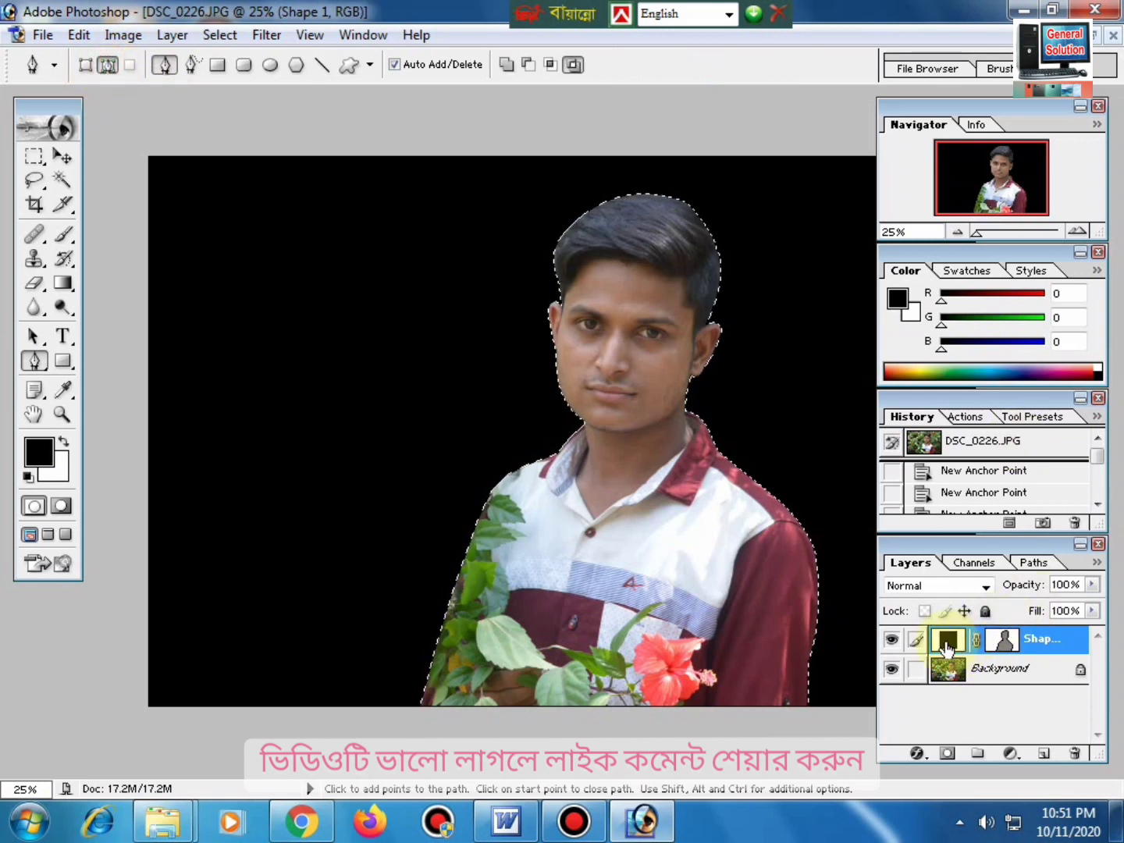
click(946, 642)
click(950, 644)
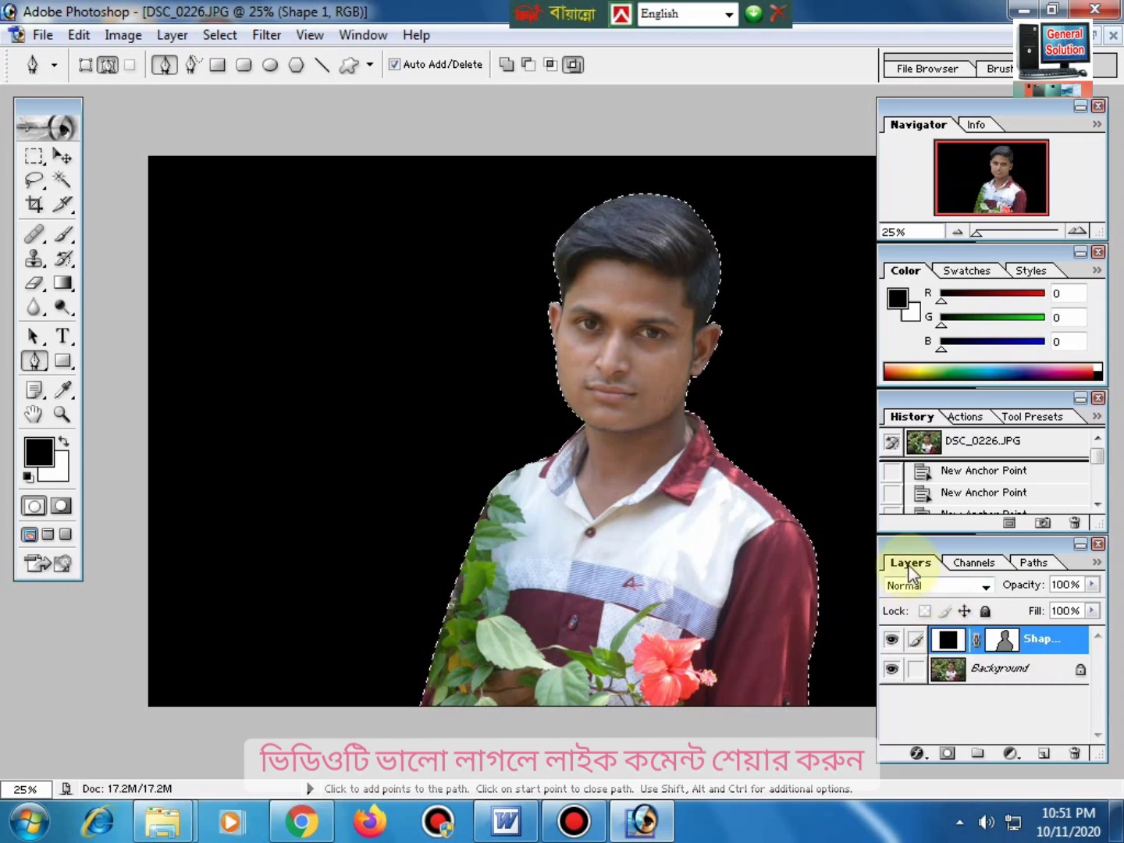
mouse_move(949, 641)
mouse_down()
mouse_move(1066, 728)
mouse_move(1076, 755)
mouse_up()
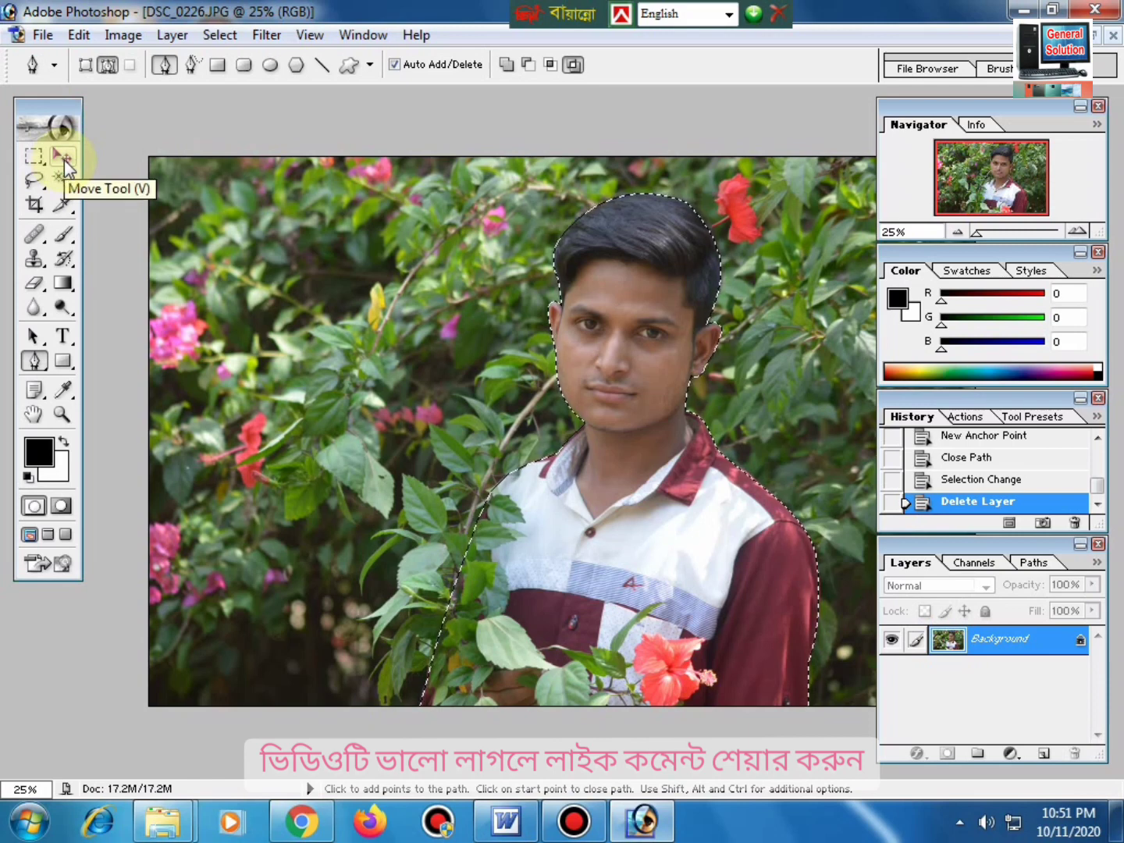
Switch to the Move tool with Auto Select Layer and Show Bounding Box turned on
click(63, 159)
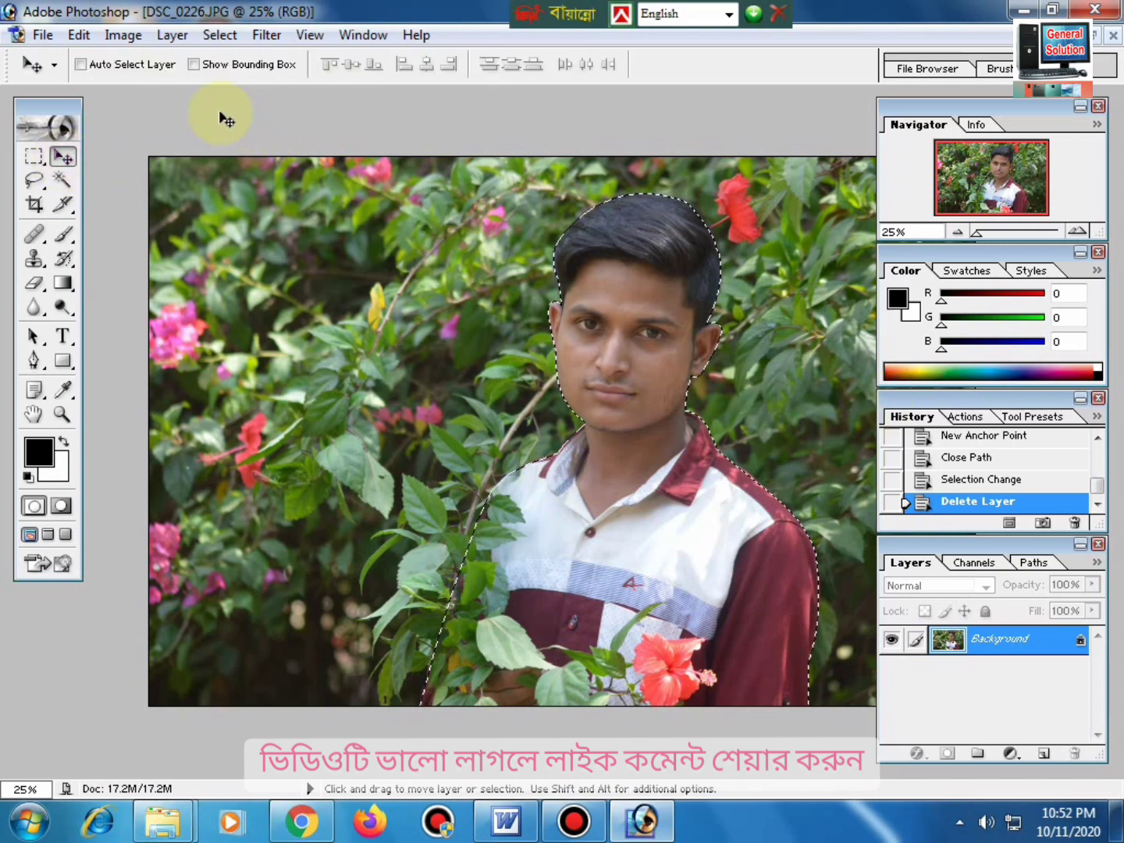
click(226, 65)
click(98, 66)
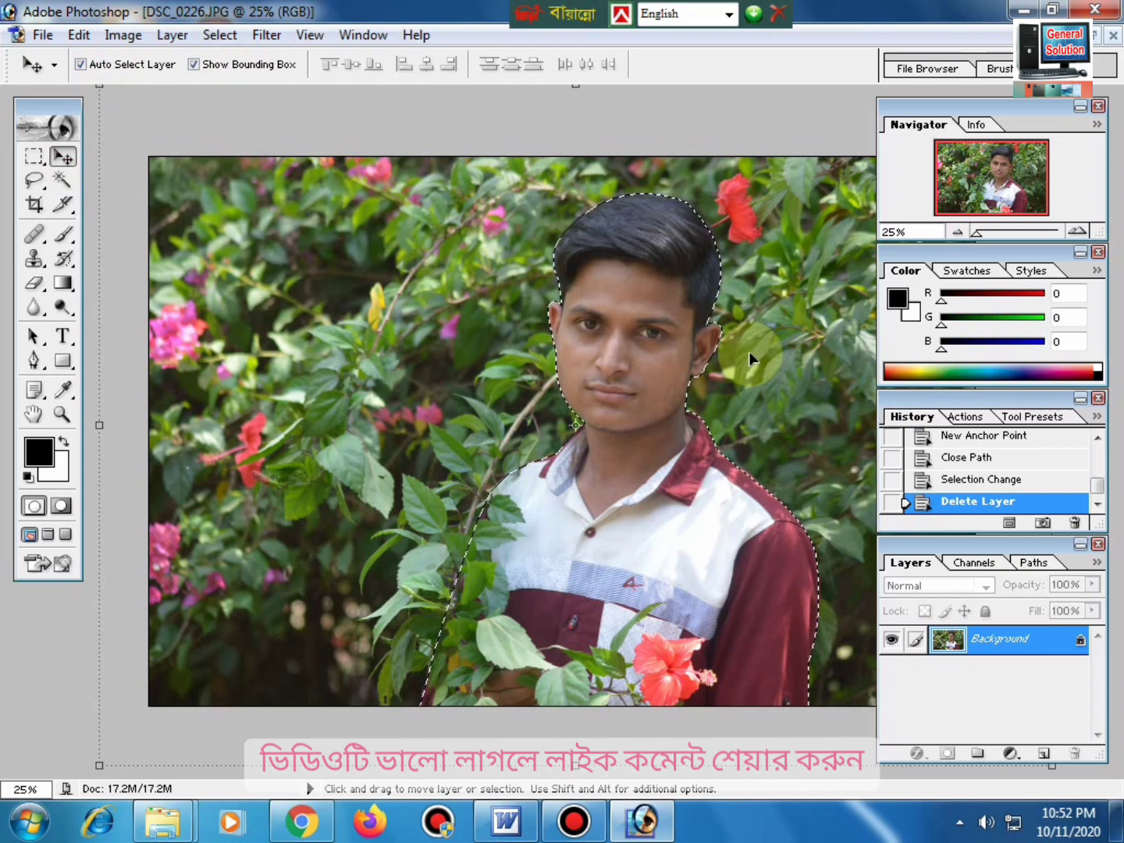
Clear the area around the man to white as a trial, then undo it
key(Delete)
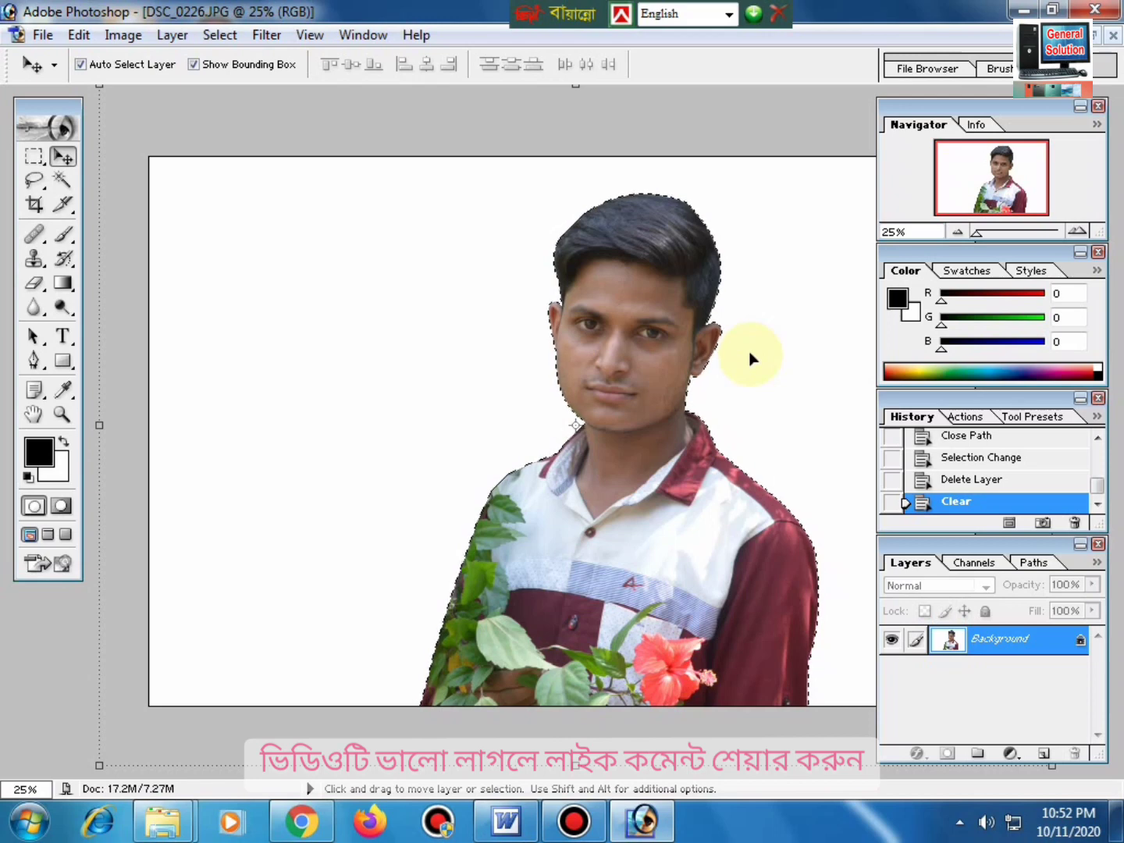
key(alt)
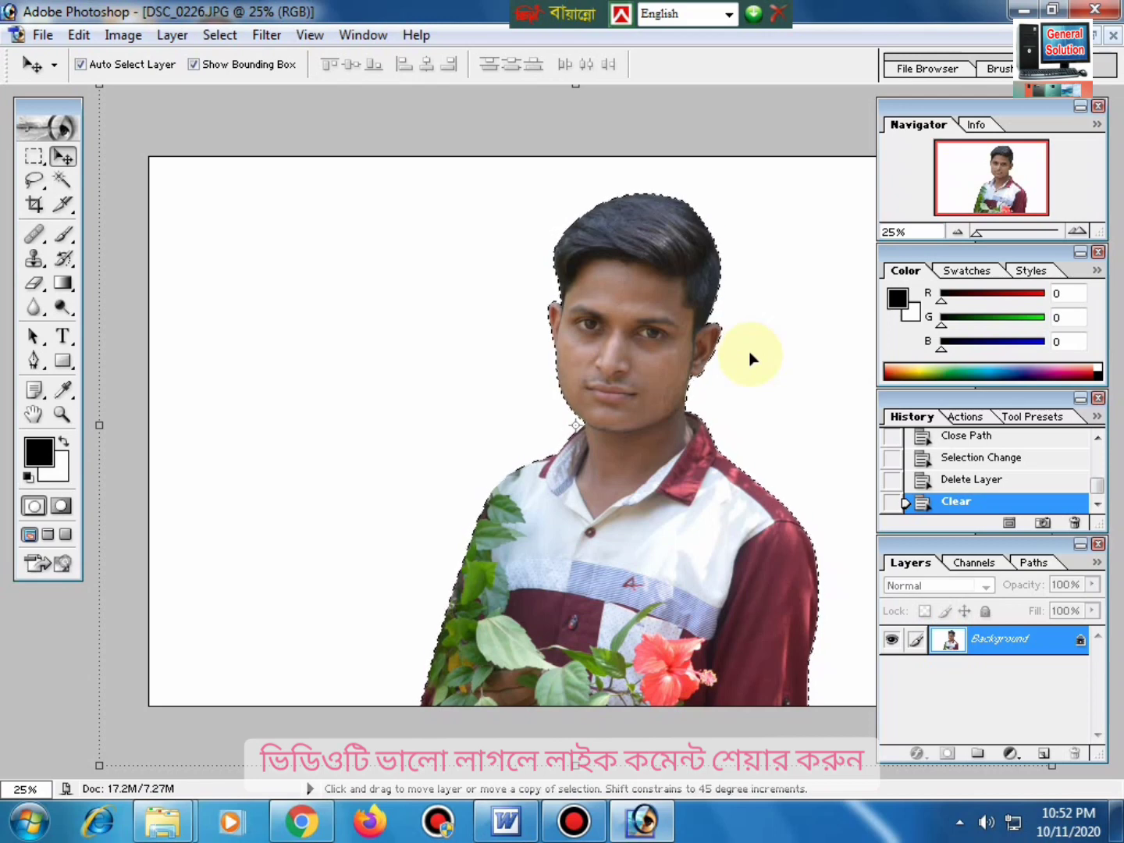
key(ctrl+alt+z)
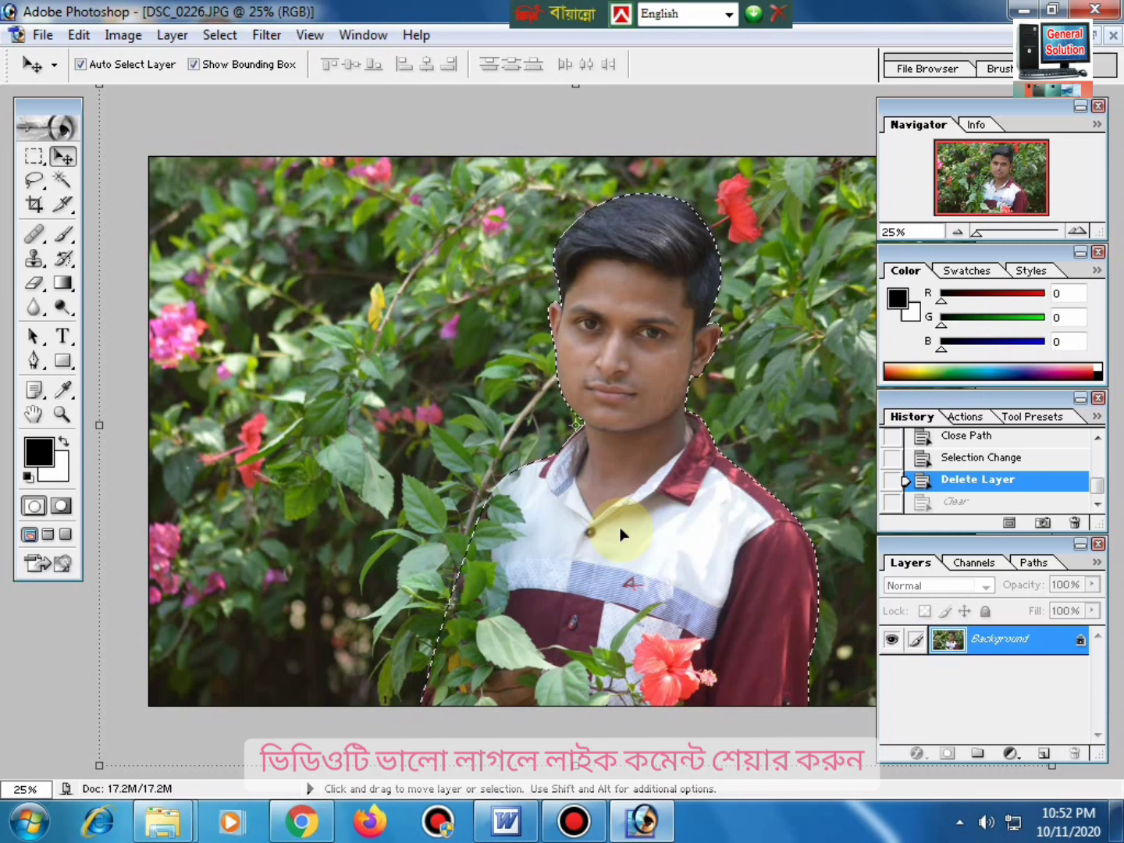
Invert the selection and clear the young man's silhouette to white
key(shift)
key(ctrl+shift+i)
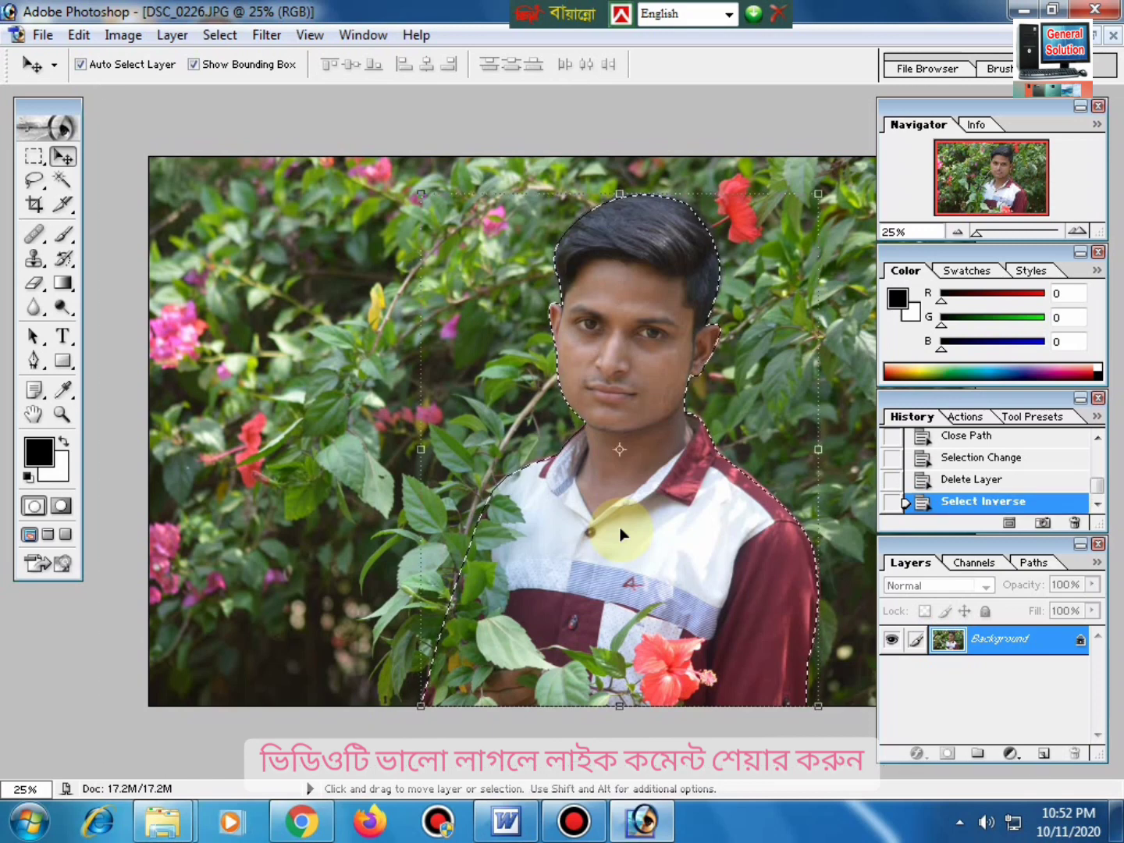
key(Delete)
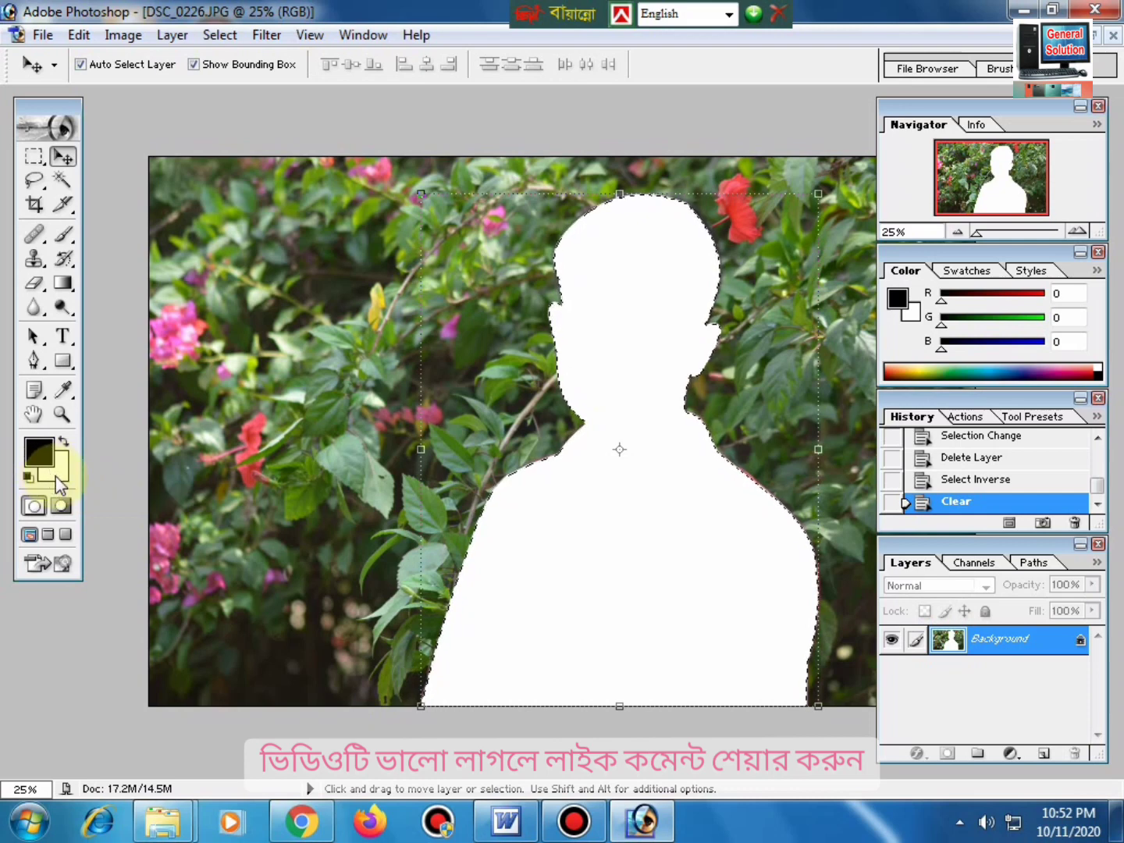
Set the background colour to blue 1173F7 and fill the man's silhouette with it
click(56, 476)
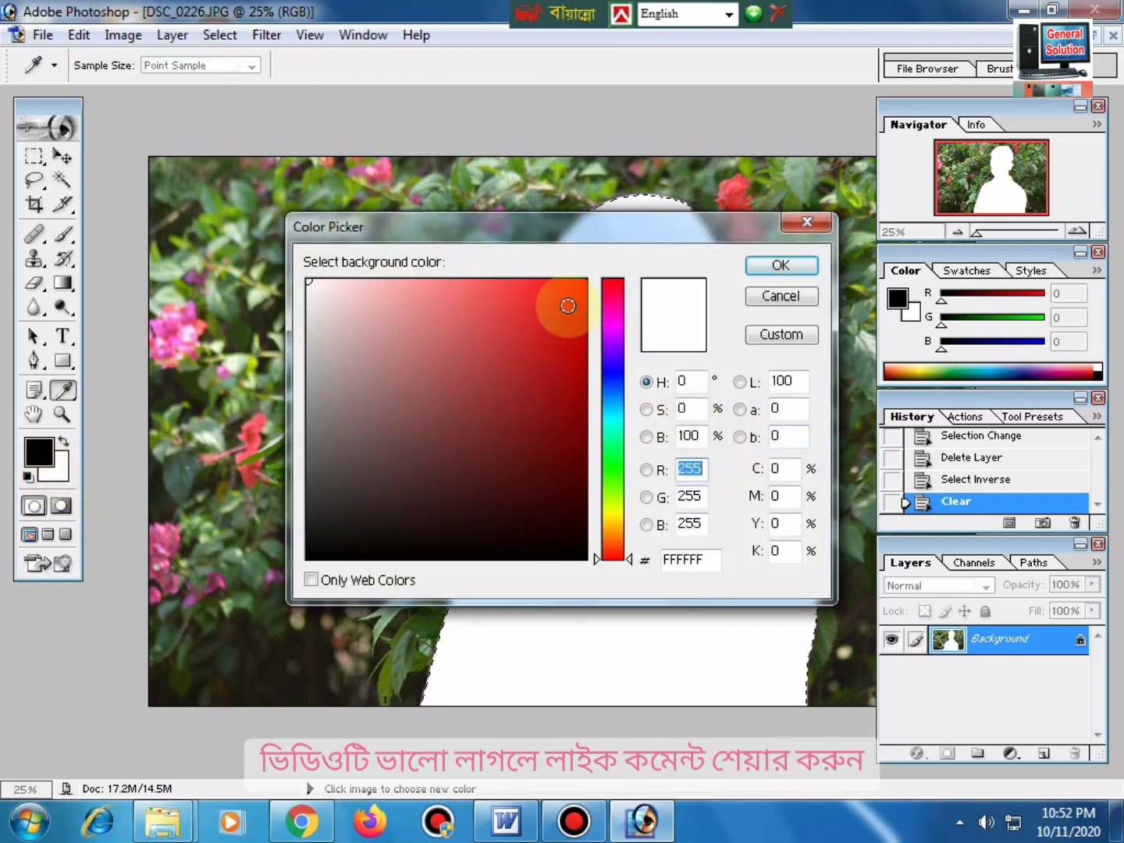
mouse_move(615, 376)
mouse_down()
mouse_move(615, 519)
mouse_move(613, 286)
mouse_move(624, 512)
mouse_up()
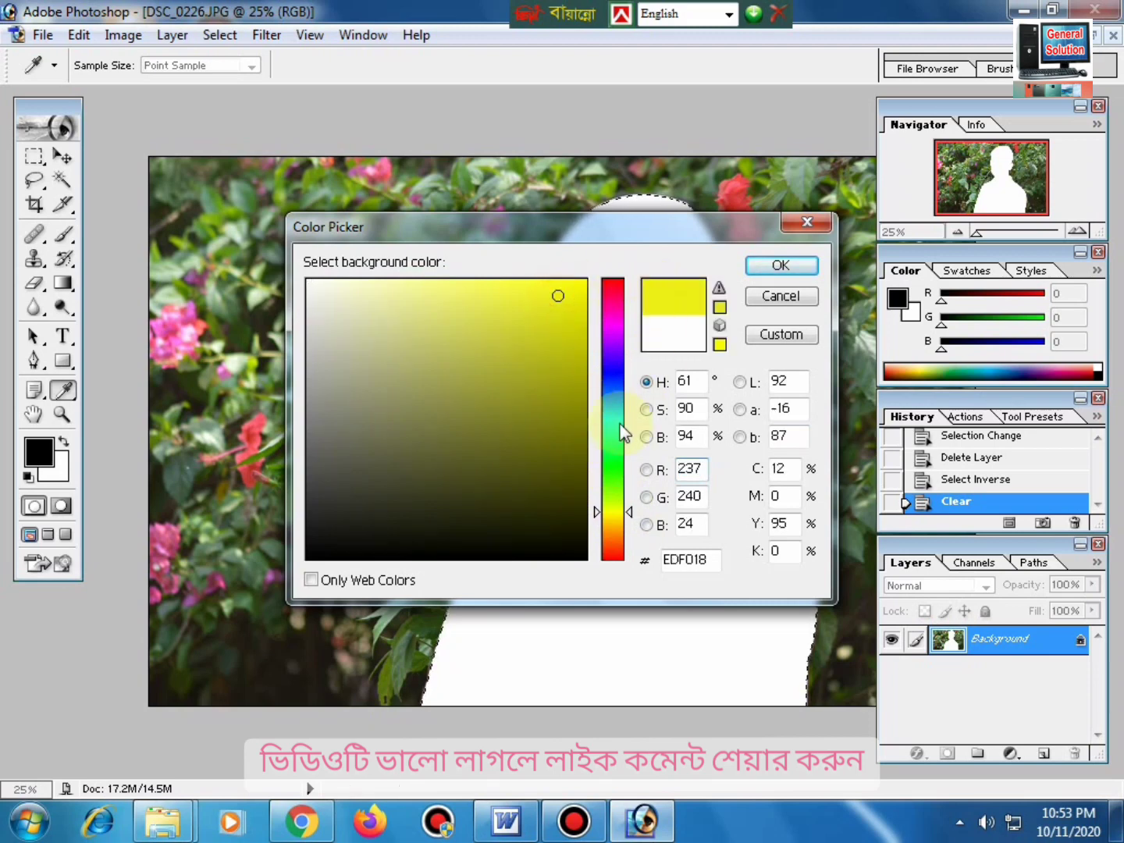
drag(615, 428, 616, 393)
click(567, 288)
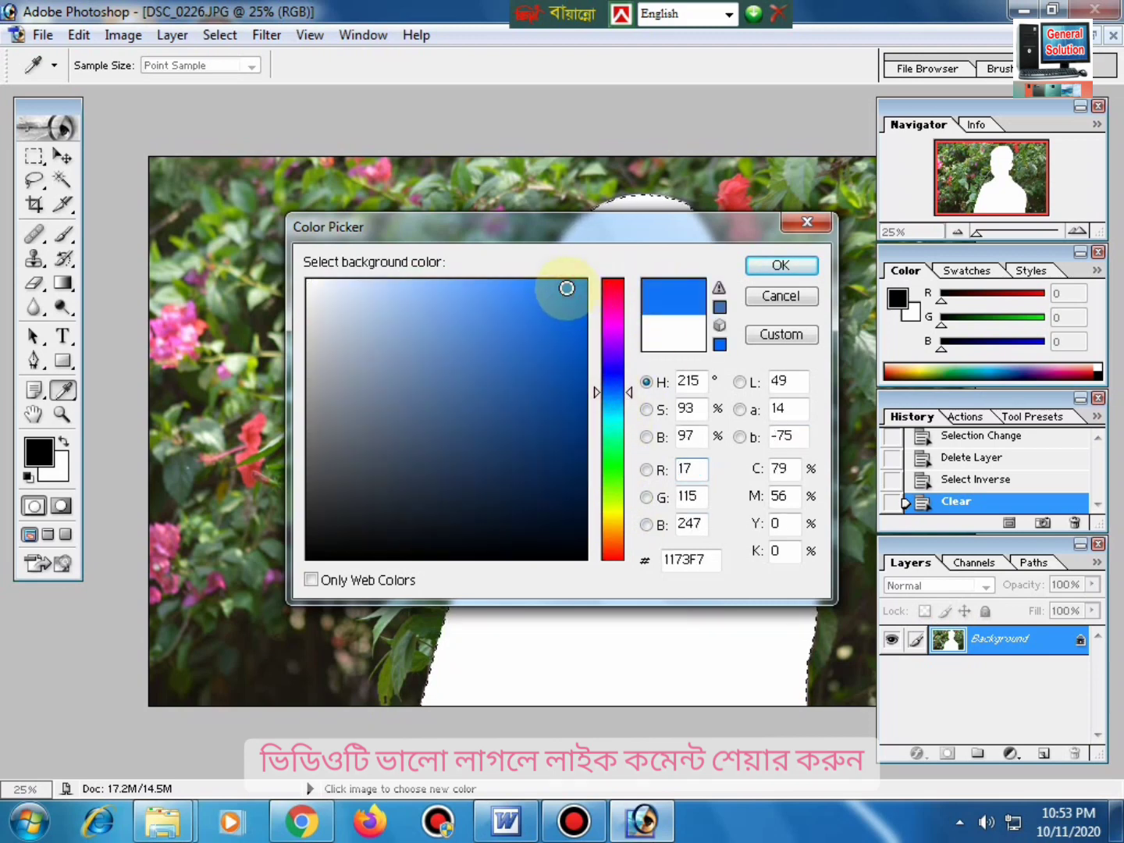
click(779, 266)
key(v)
key(Delete)
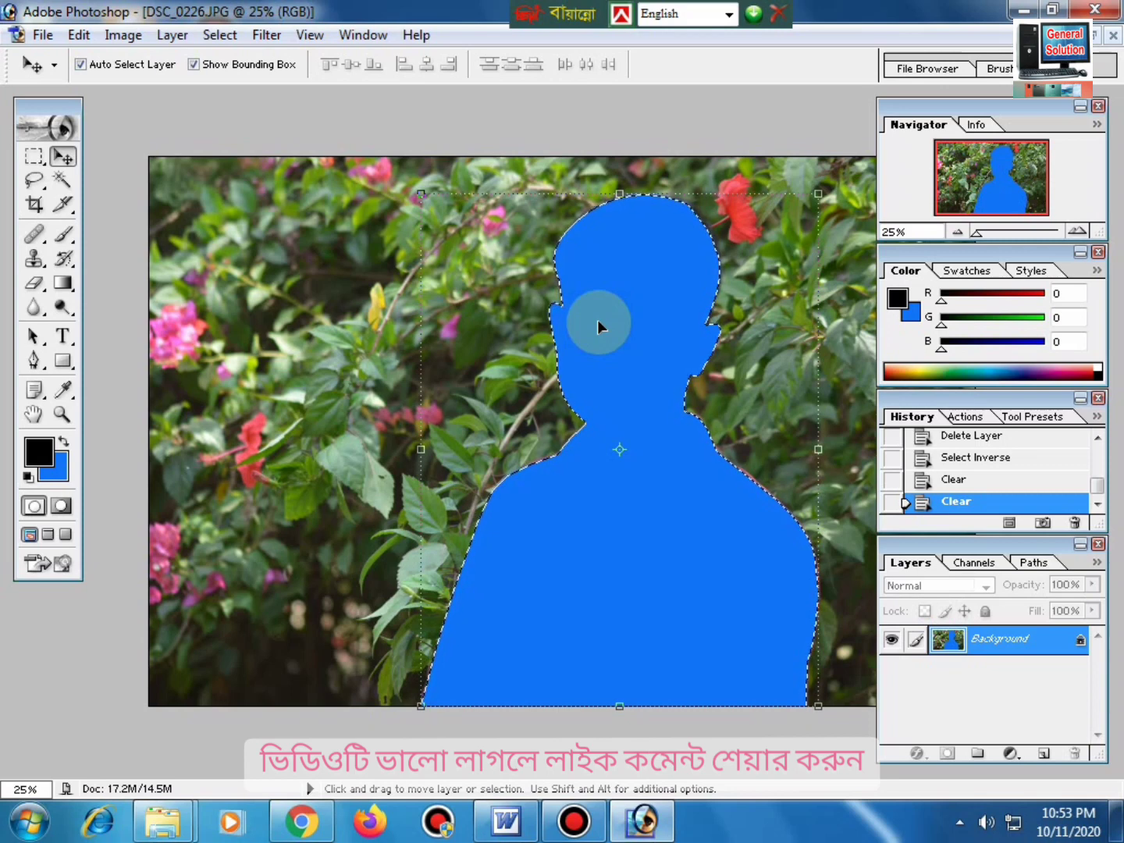
Undo the blue fill, invert the selection, and fill the surrounding background with green
key(ctrl+alt+z)
key(ctrl+alt+z)
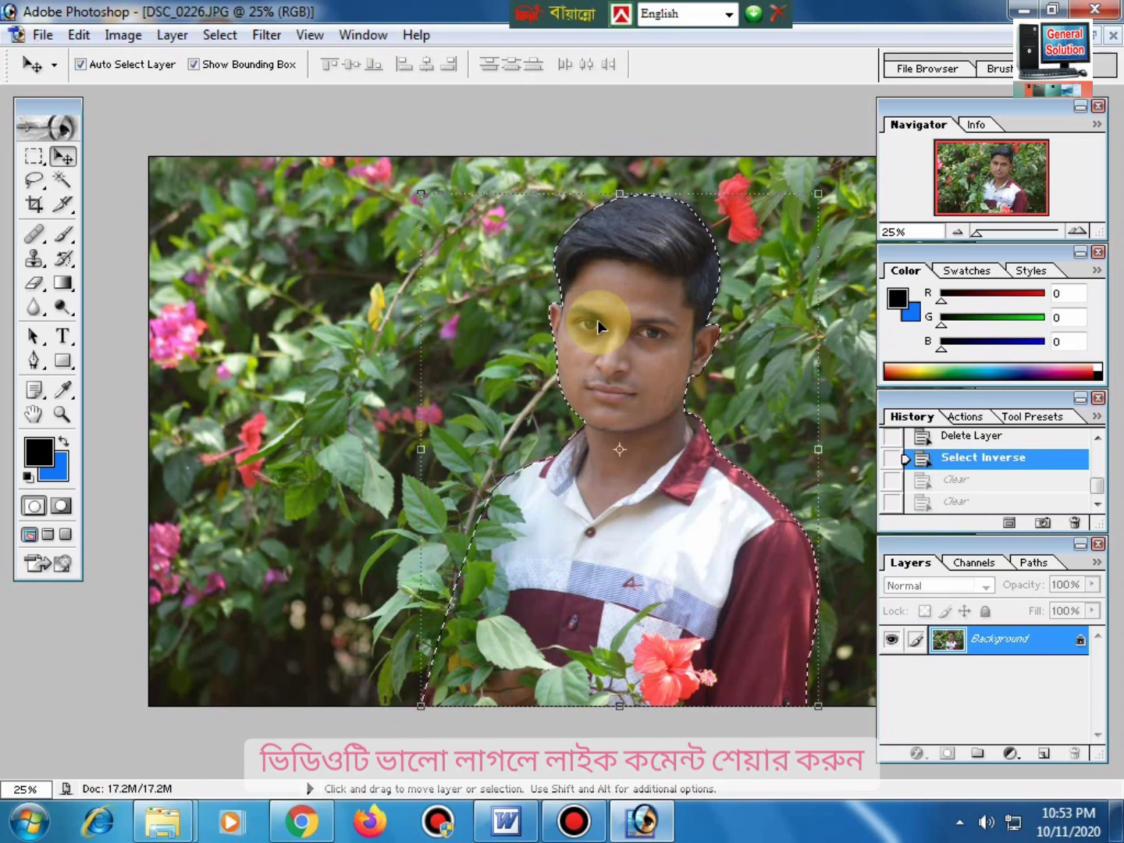
key(shift)
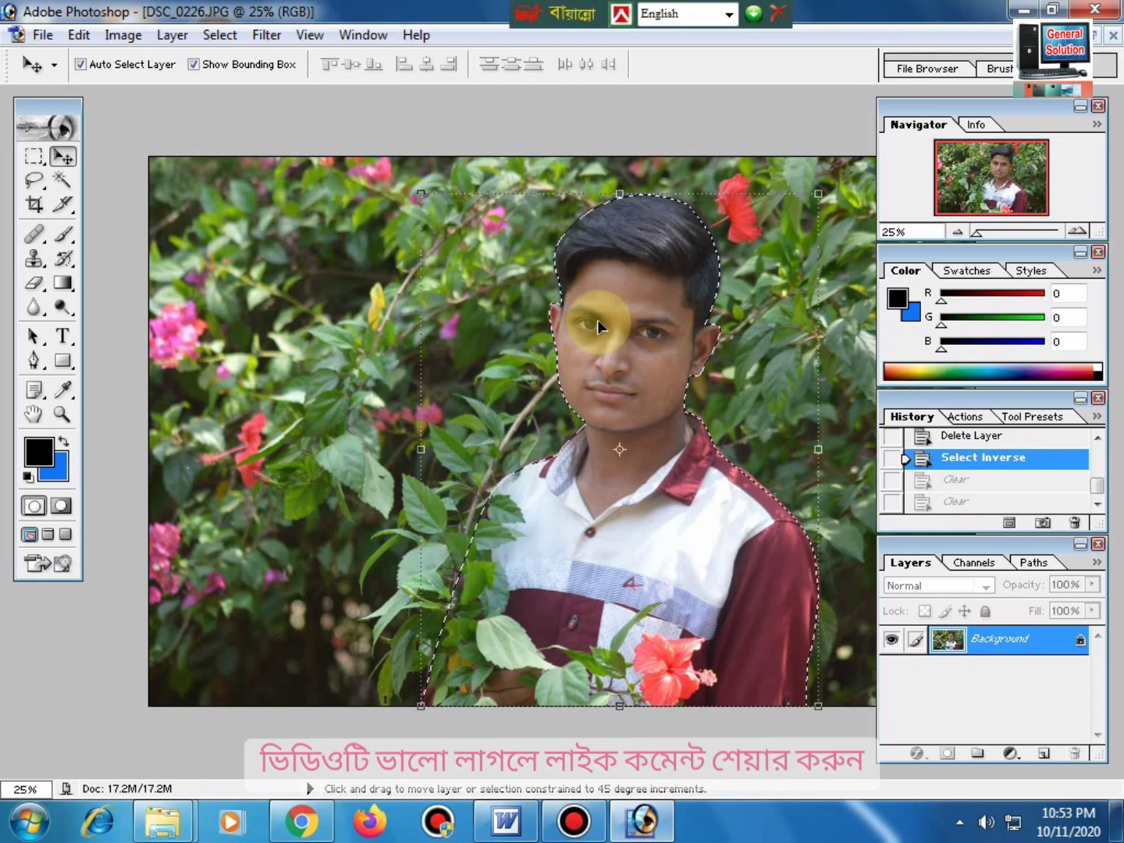
key(ctrl+shift+i)
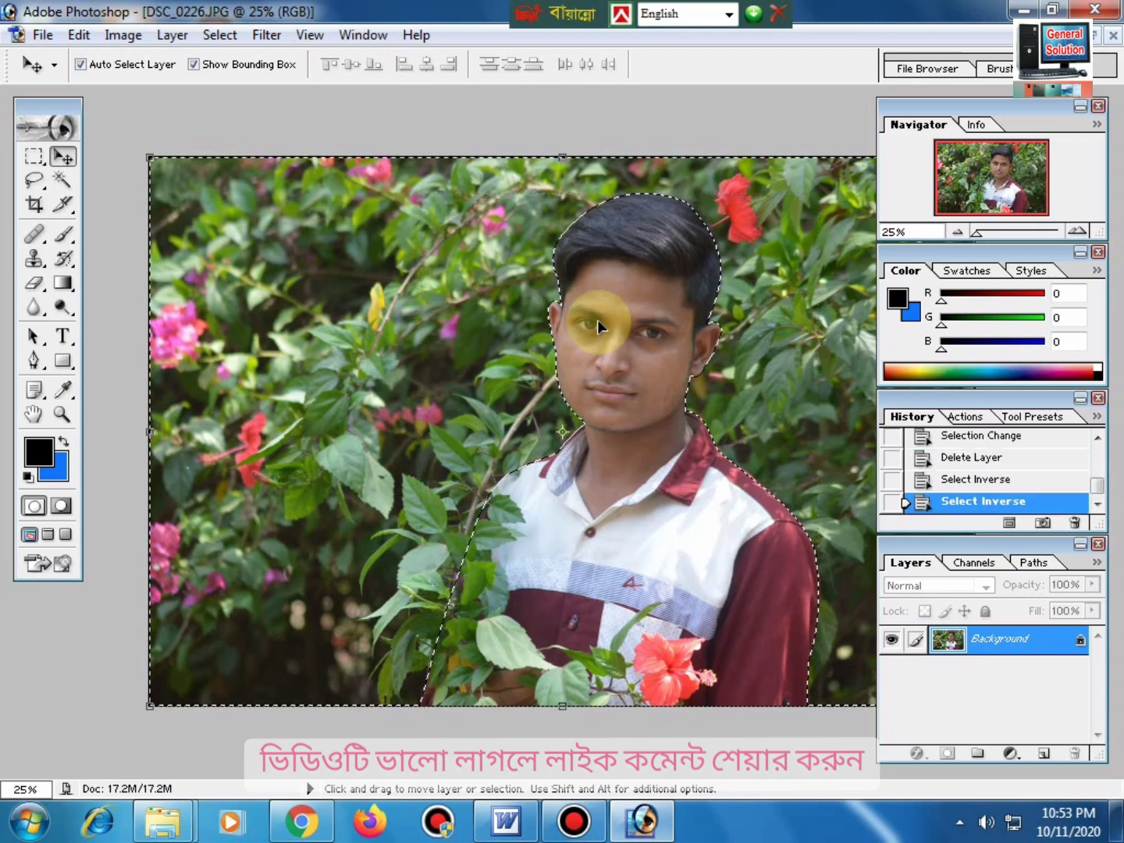
key(Delete)
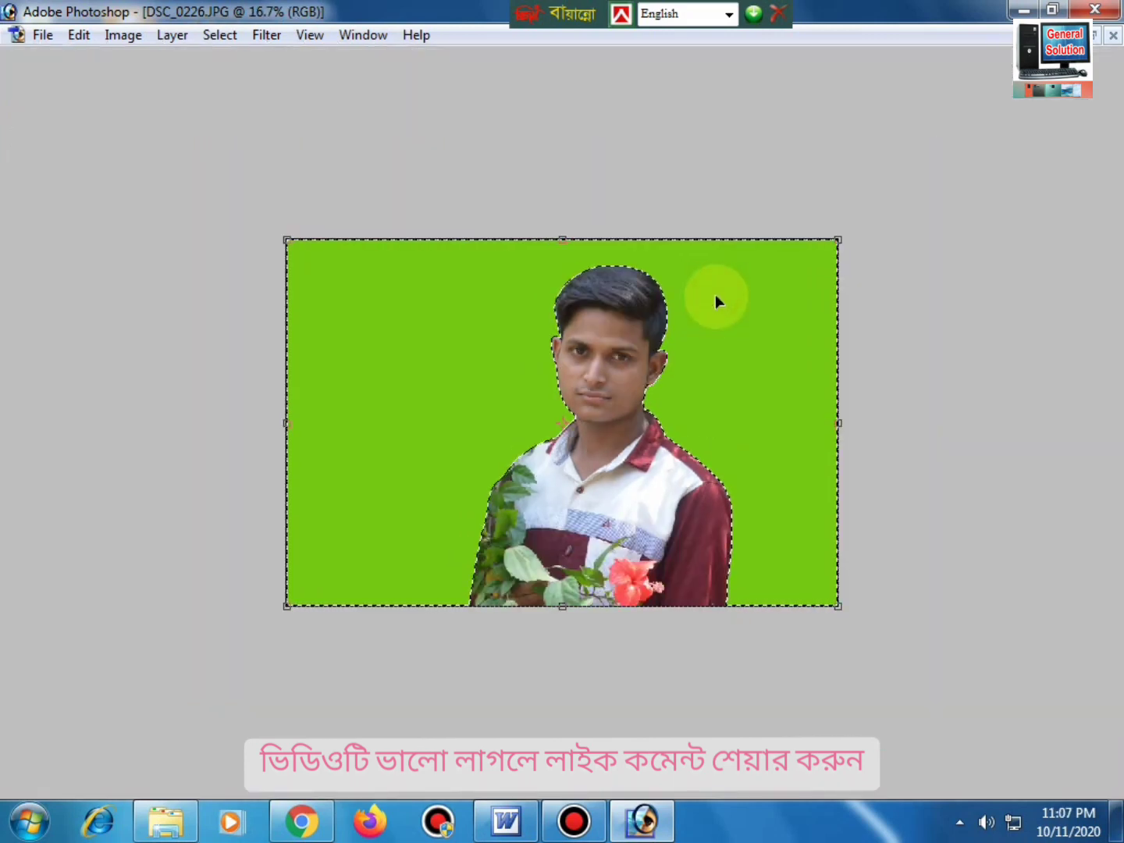
Invert the selection back onto the man, restore the document window, and show the palettes
key(ctrl+shift+i)
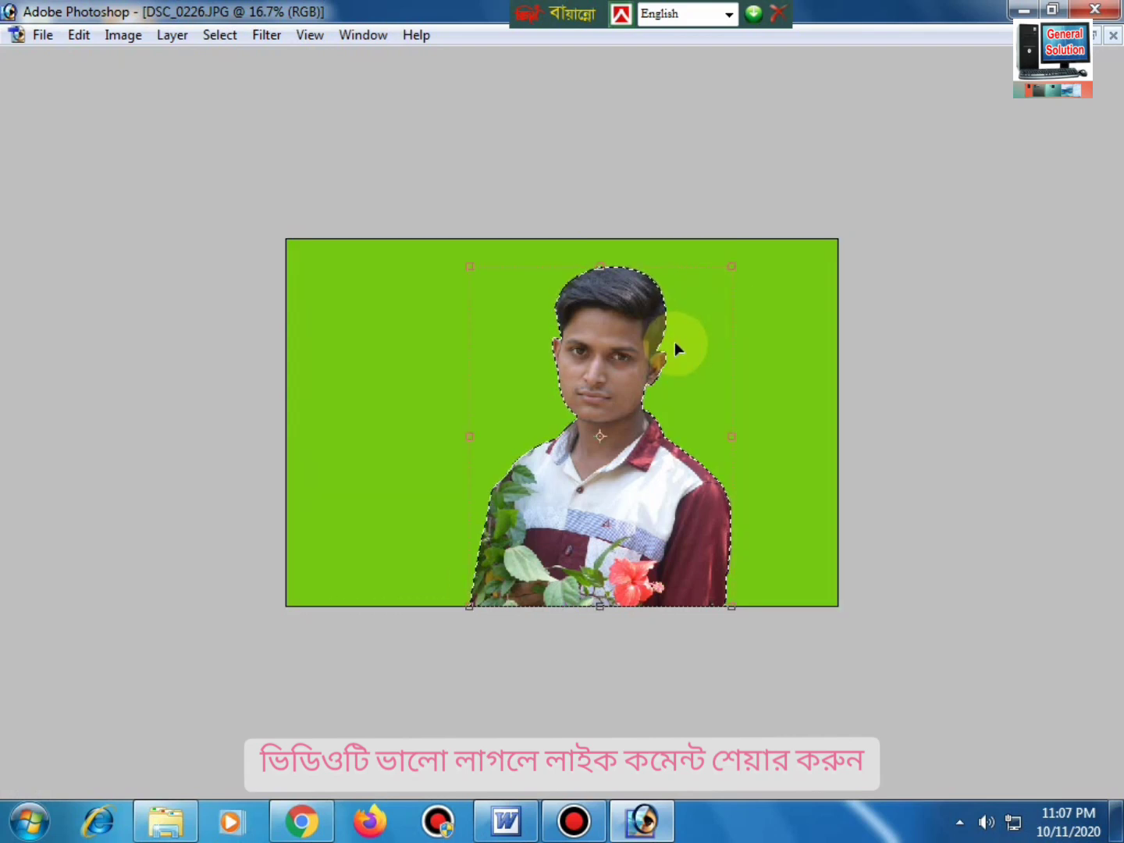
click(1095, 34)
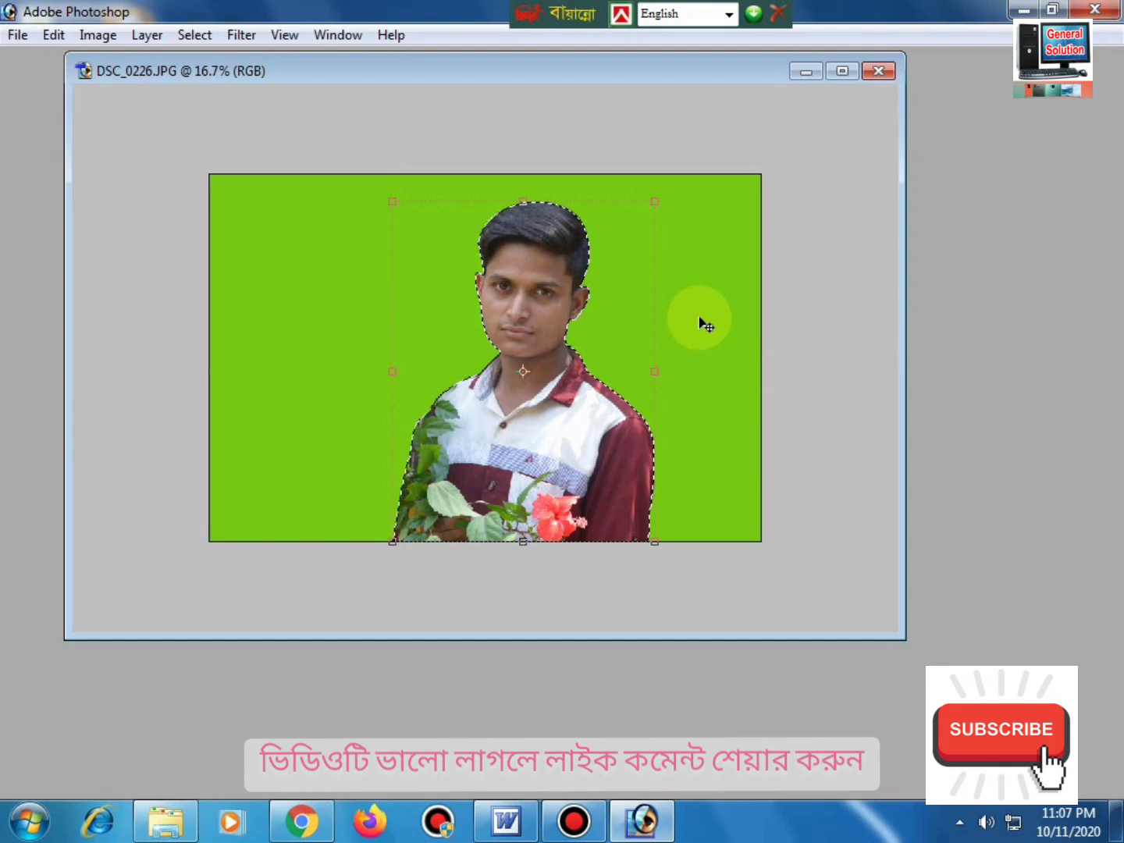
key(Tab)
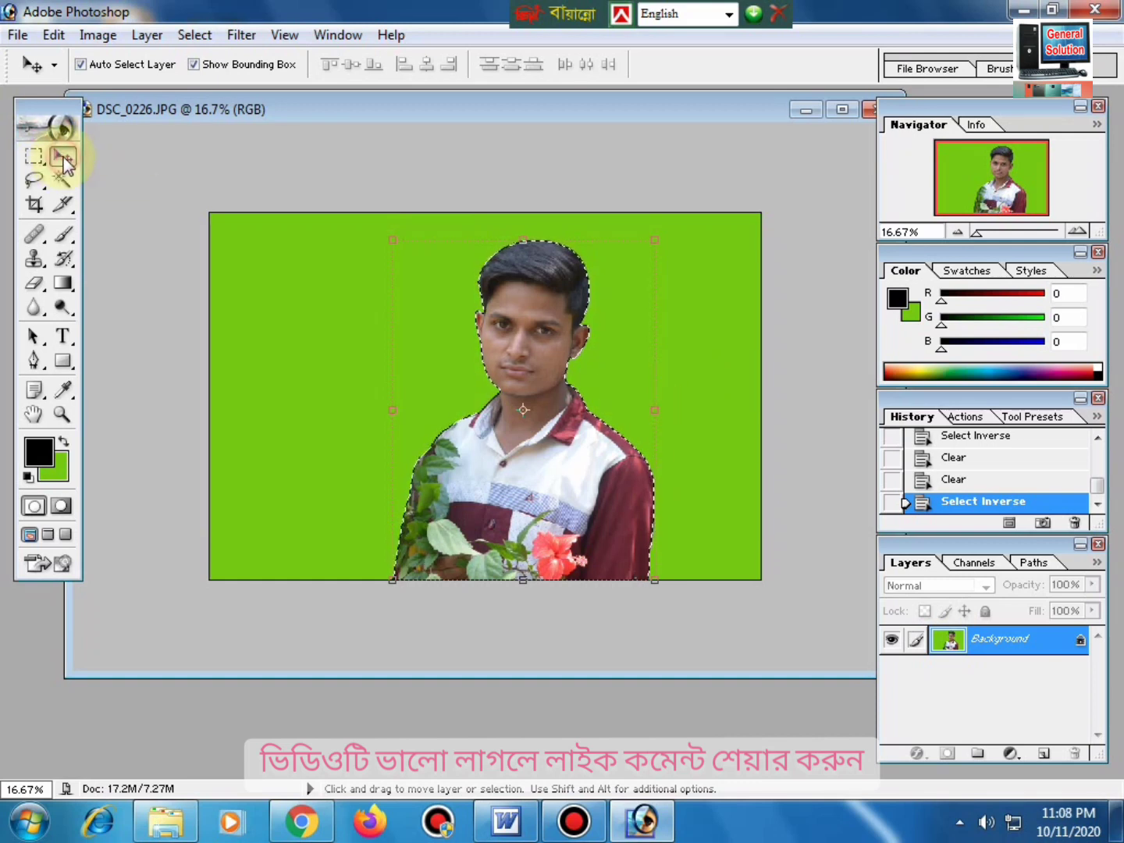
Open the 20-annual-flowers-hero image from the Desktop
click(17, 35)
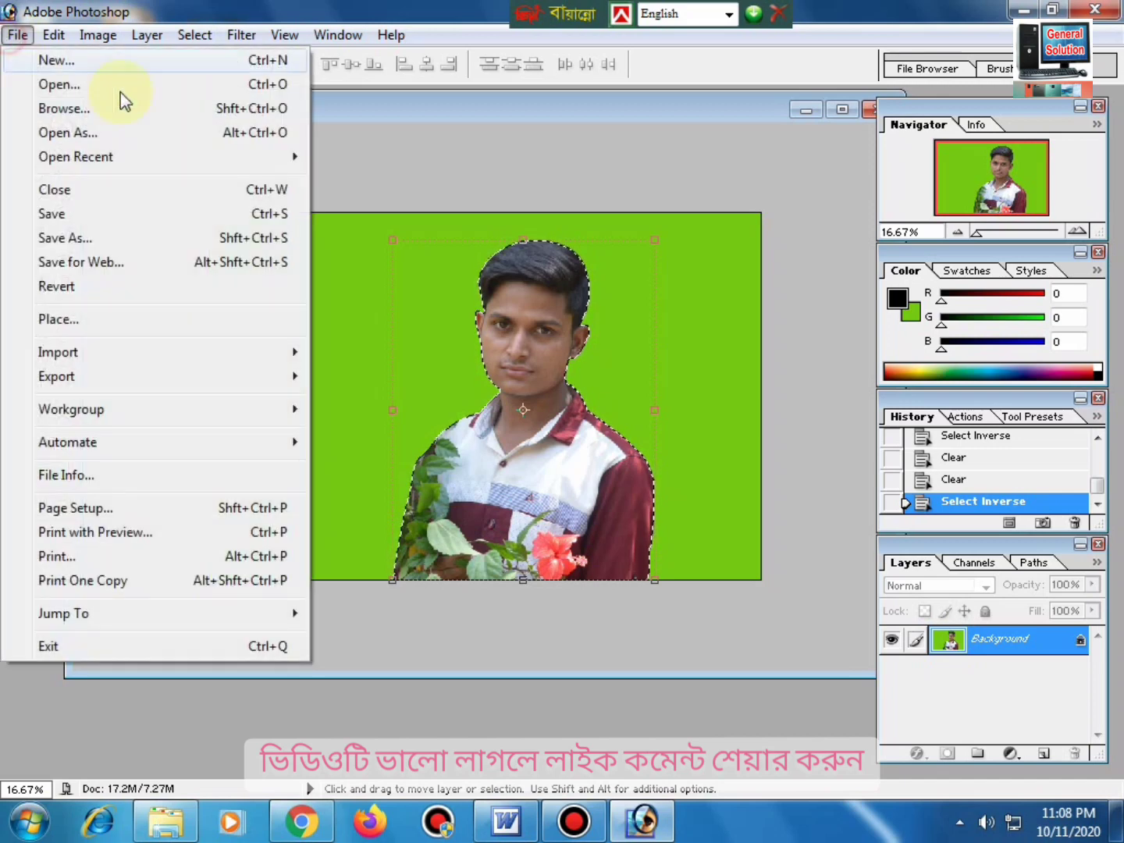
click(67, 86)
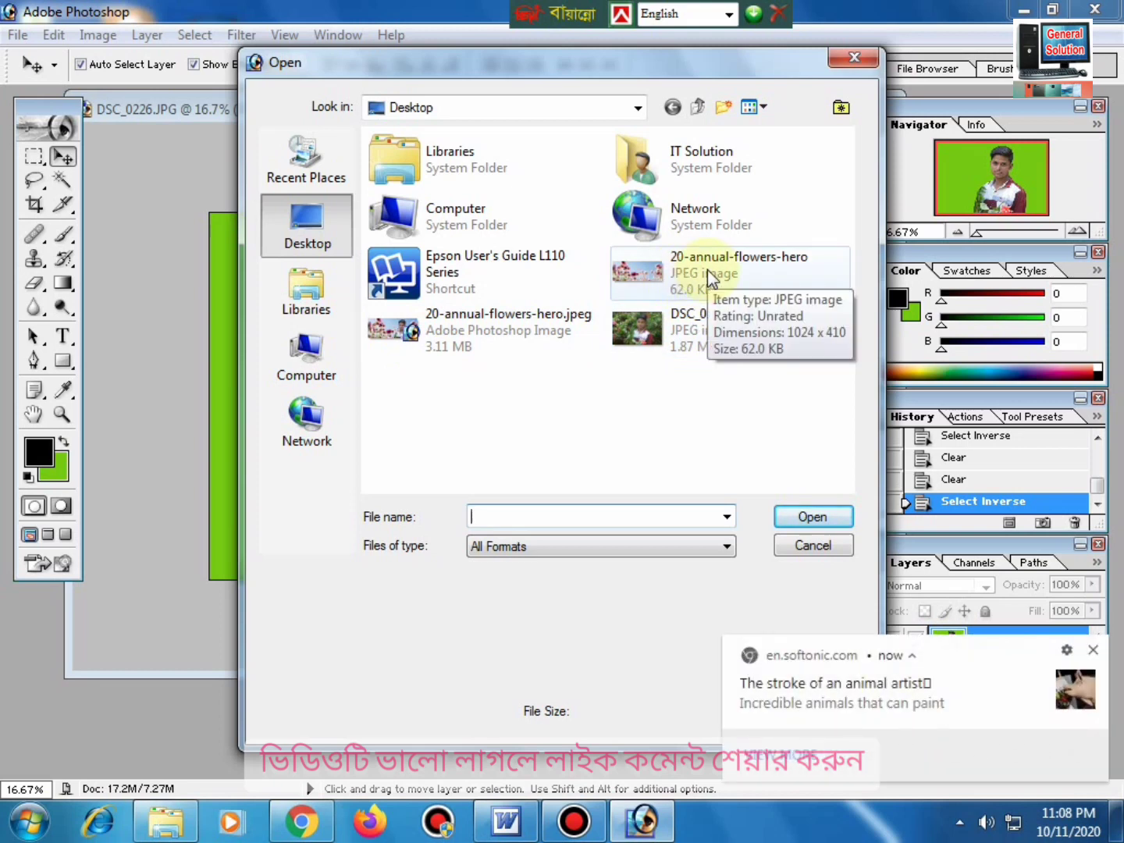
click(707, 270)
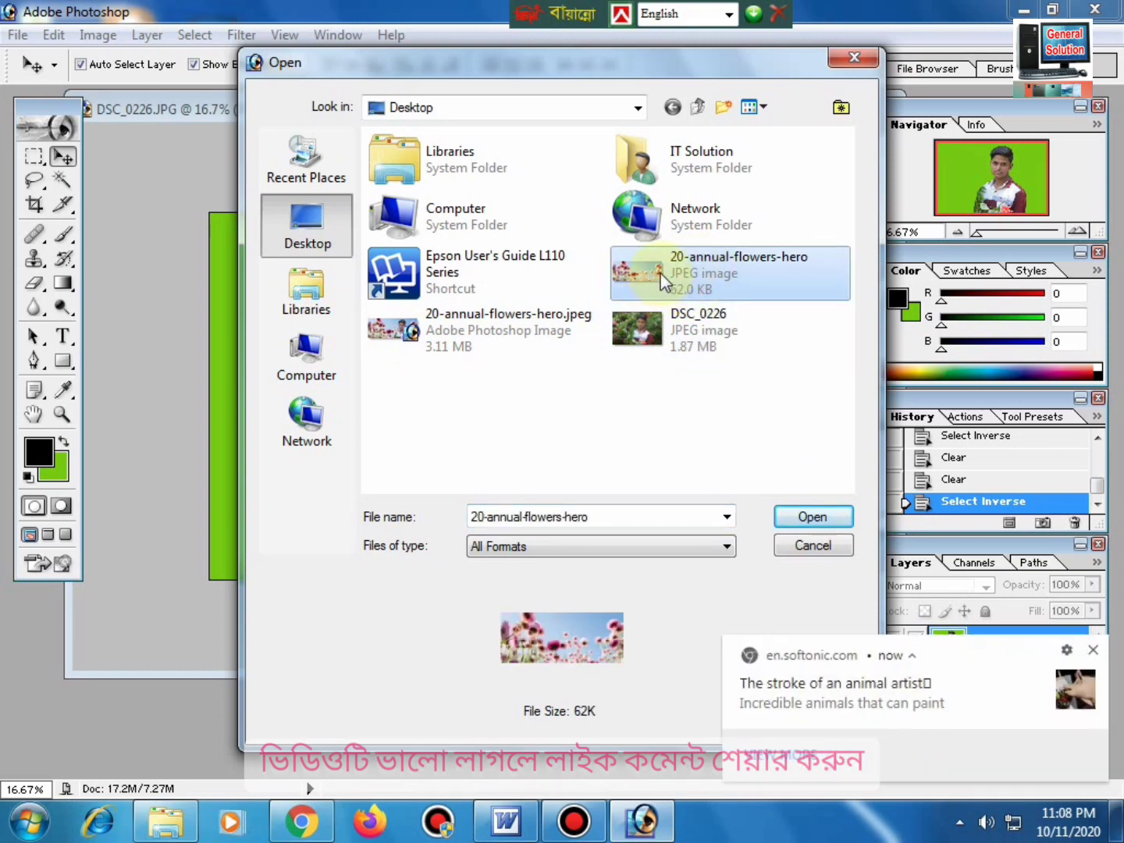
click(825, 516)
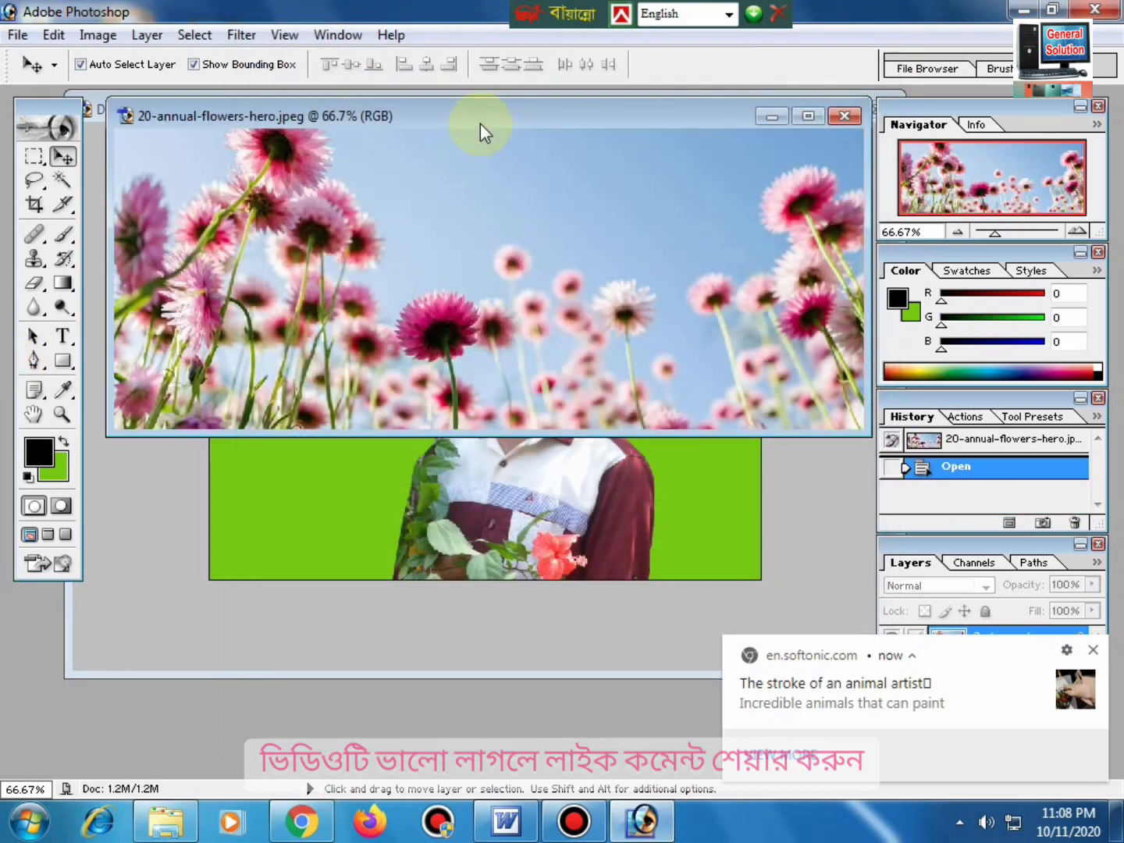
Arrange the flowers and portrait windows side by side with the palettes hidden
drag(481, 113, 504, 390)
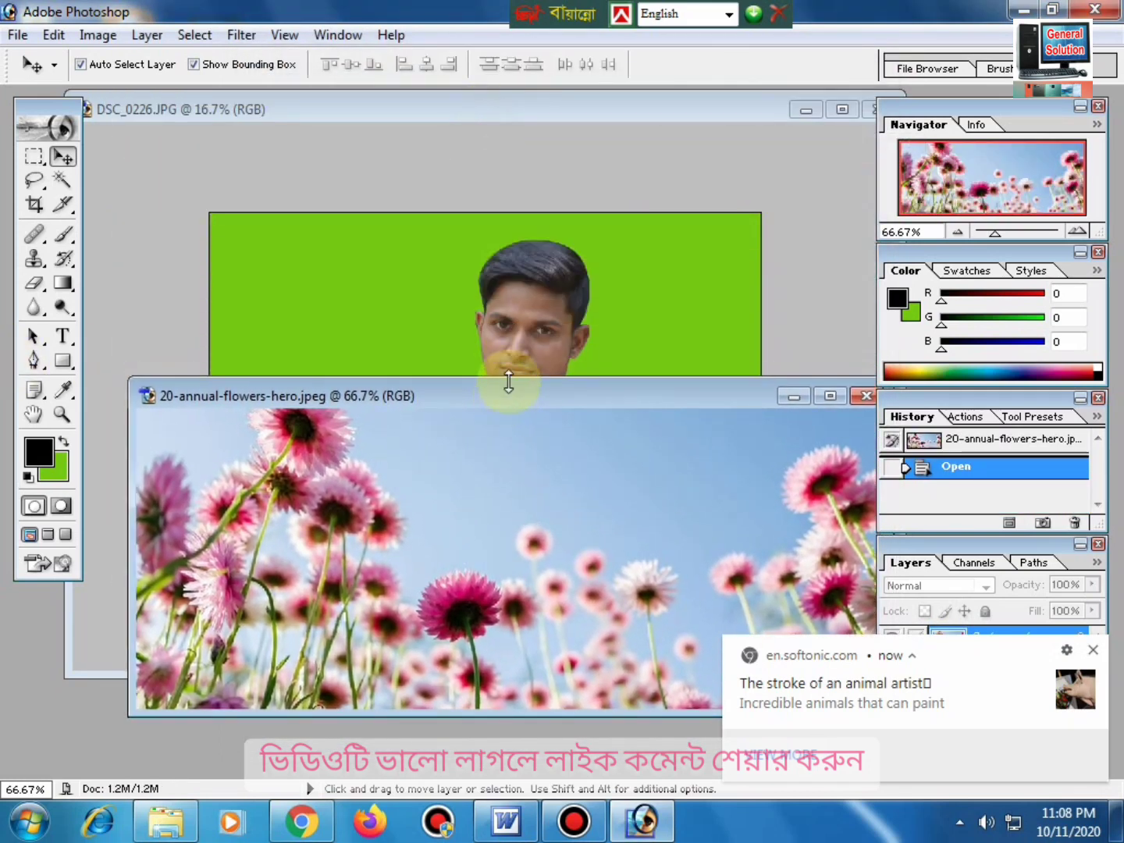
key(Tab)
click(538, 336)
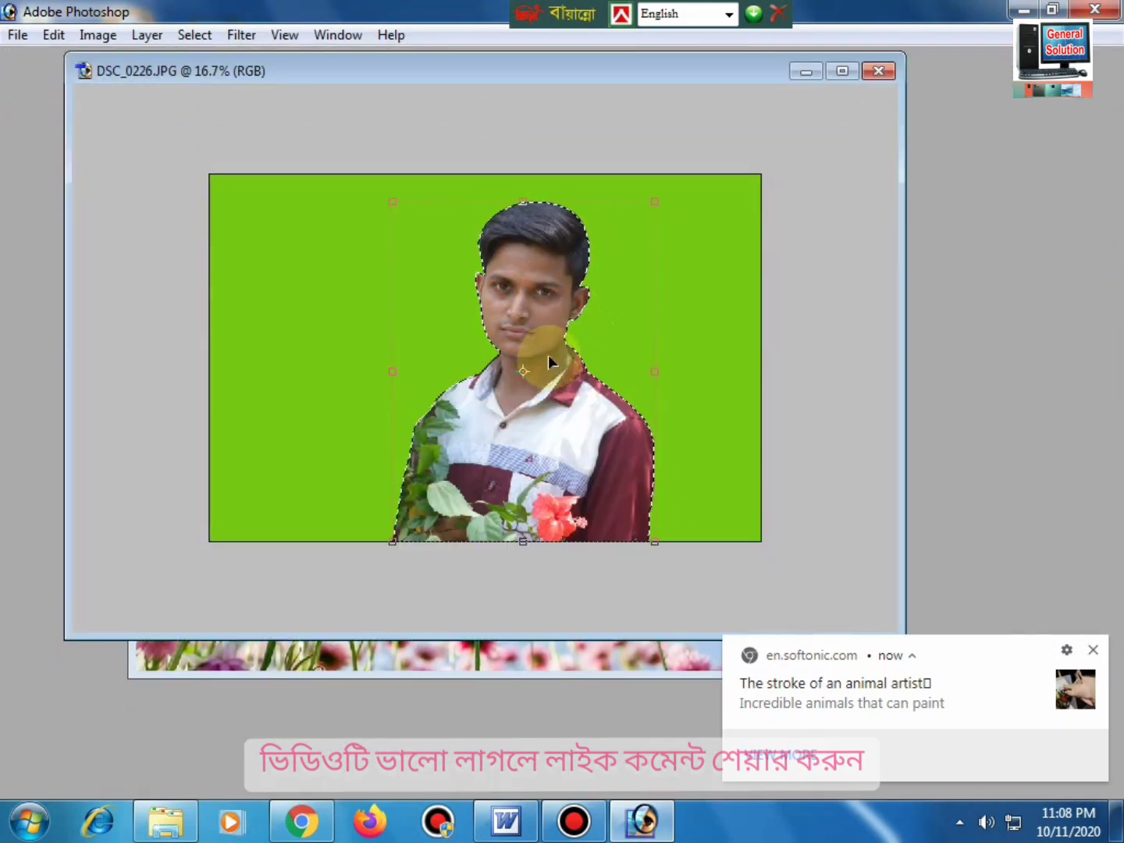
drag(540, 71, 615, 69)
drag(786, 69, 956, 48)
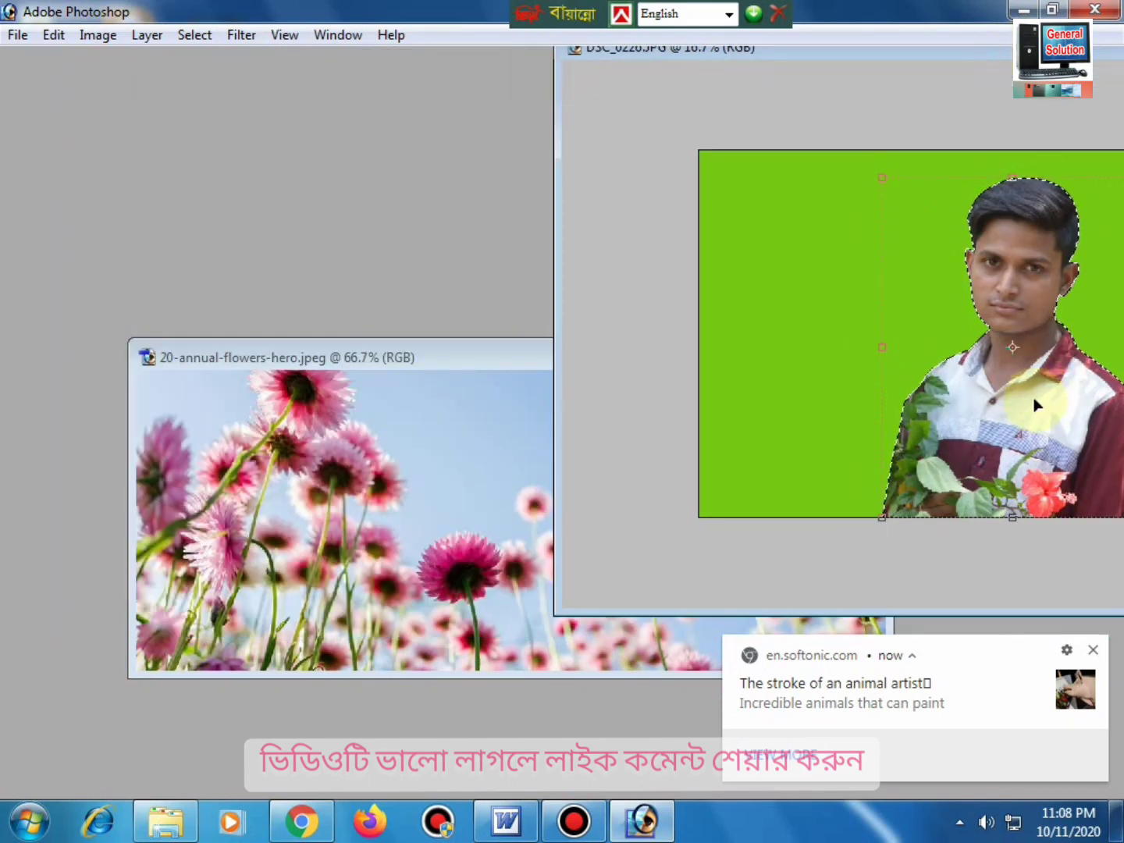
Try dragging the selected man onto the flowers image and dismiss the locked-layer error
mouse_move(940, 440)
mouse_down()
mouse_move(470, 513)
mouse_move(994, 409)
mouse_up()
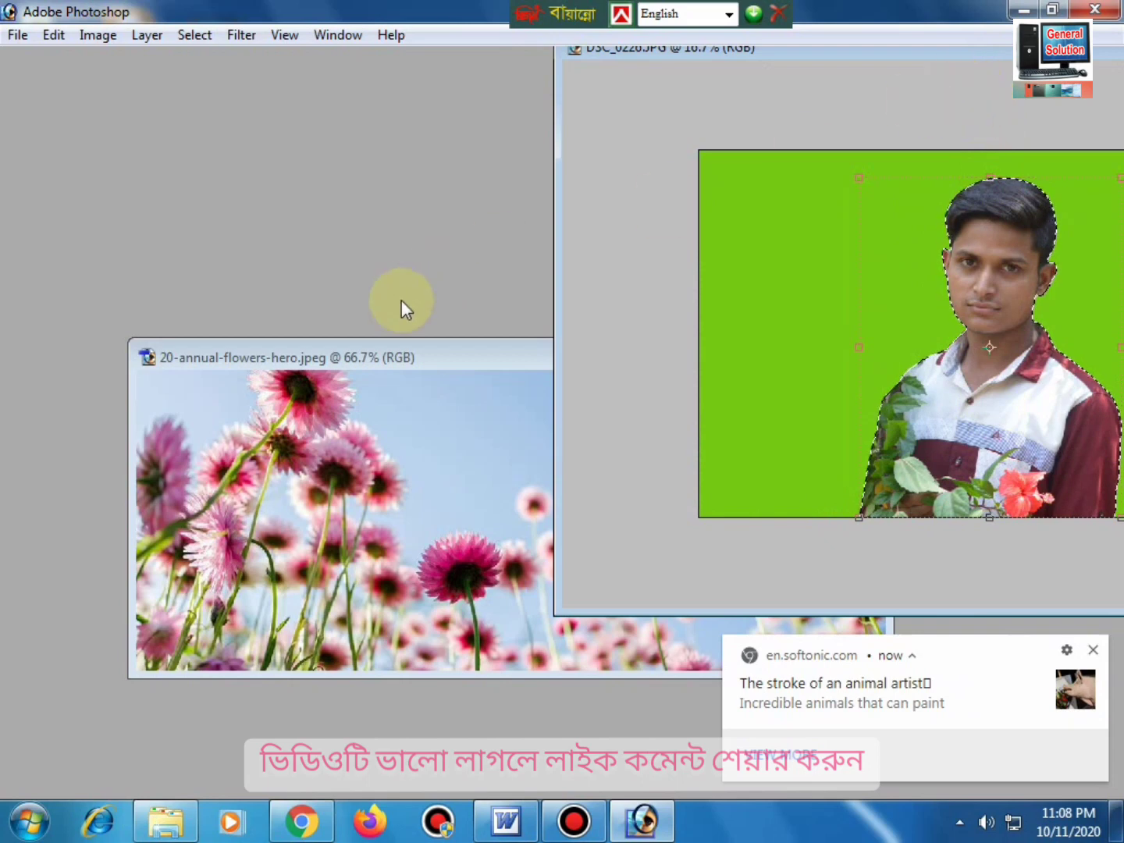
drag(390, 355, 308, 224)
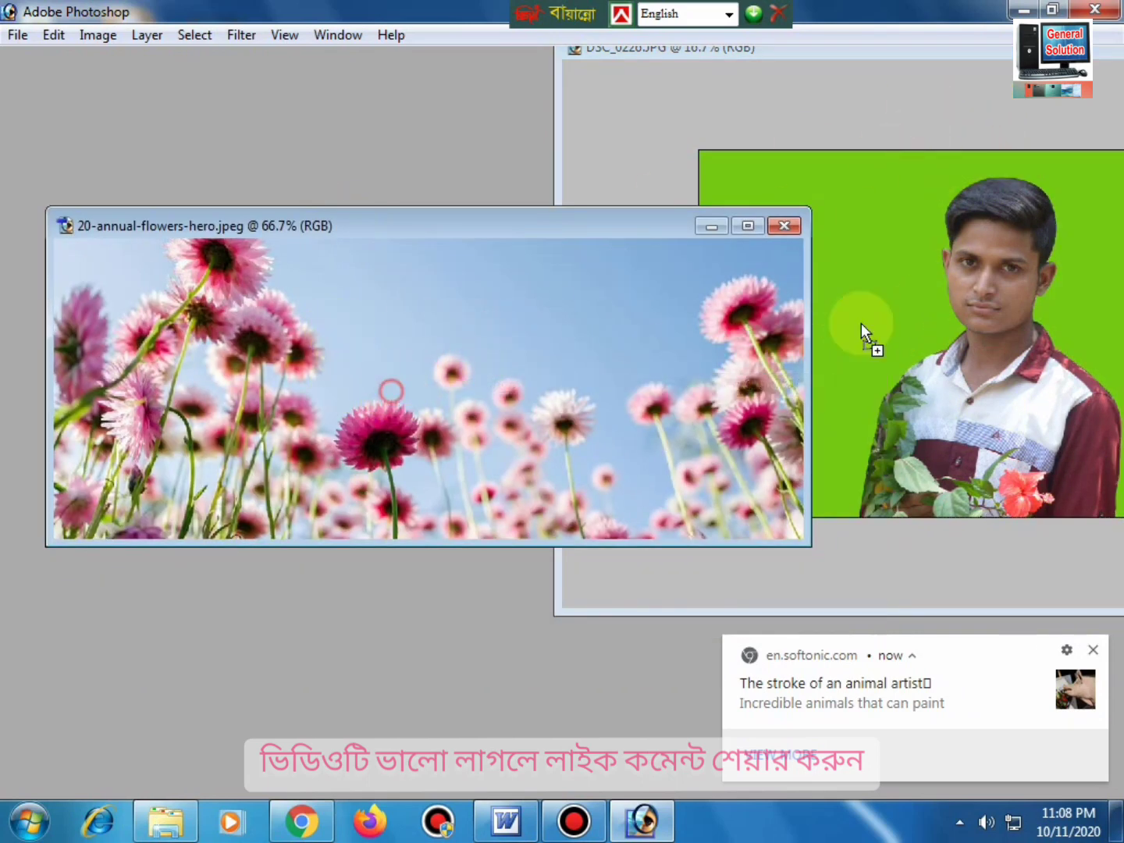
mouse_move(861, 323)
mouse_down()
mouse_move(1011, 251)
mouse_move(501, 375)
mouse_up()
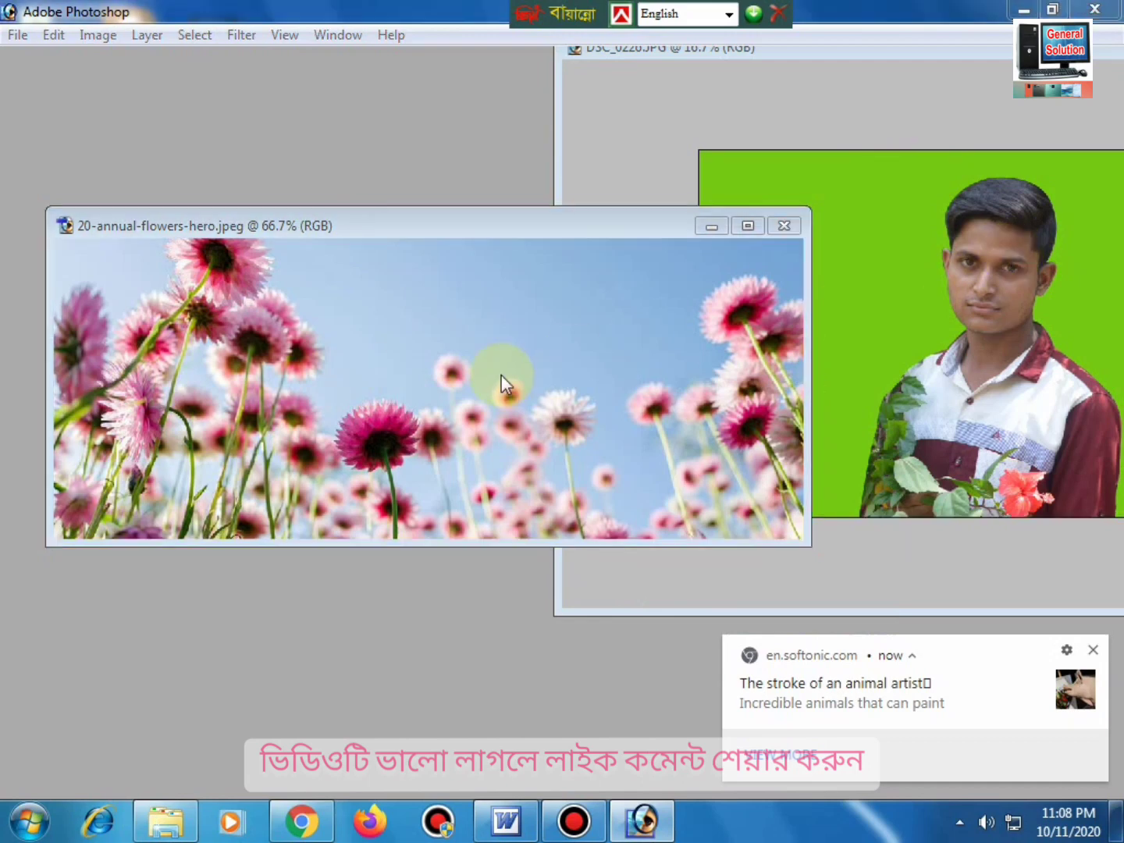
click(565, 321)
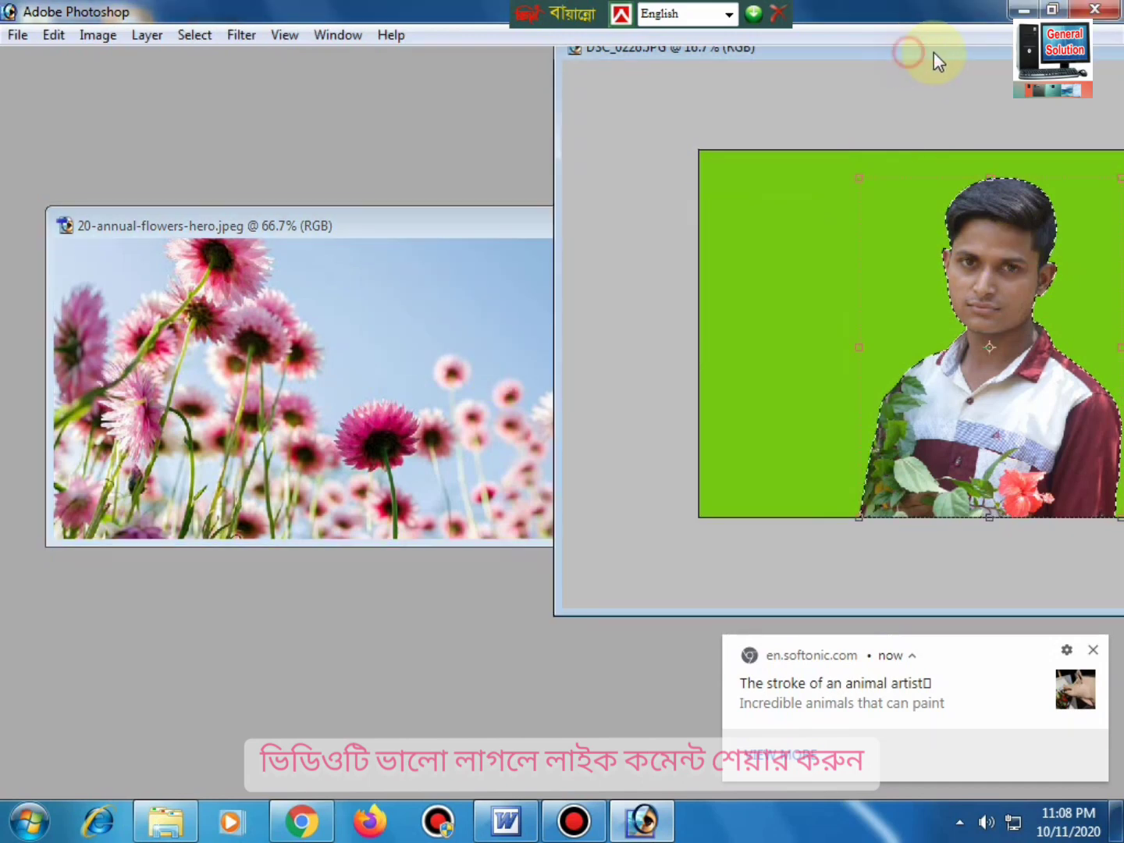
Centre the portrait window, close the browser notification, and restore the palettes
drag(930, 51, 556, 151)
click(1093, 650)
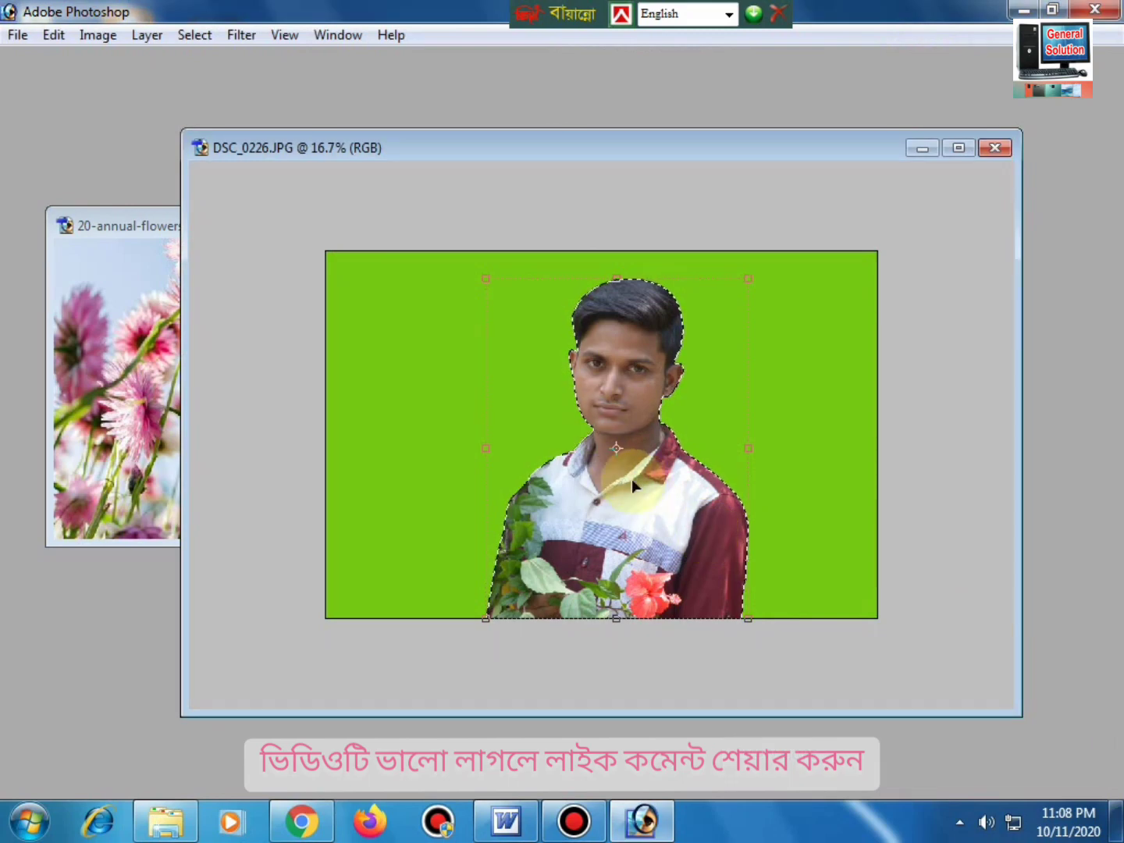
key(Tab)
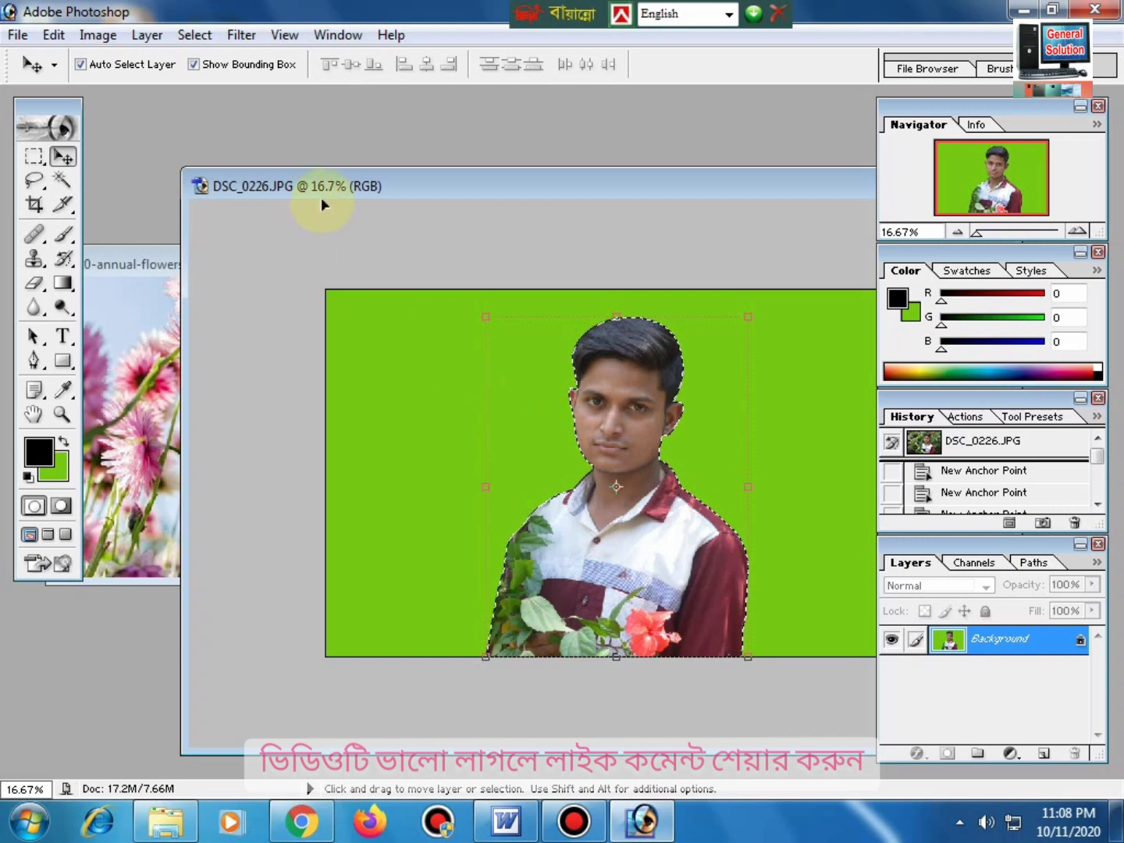
Copy the man onto Layer 1, shift him right, and hide the green Background layer
drag(321, 204, 220, 214)
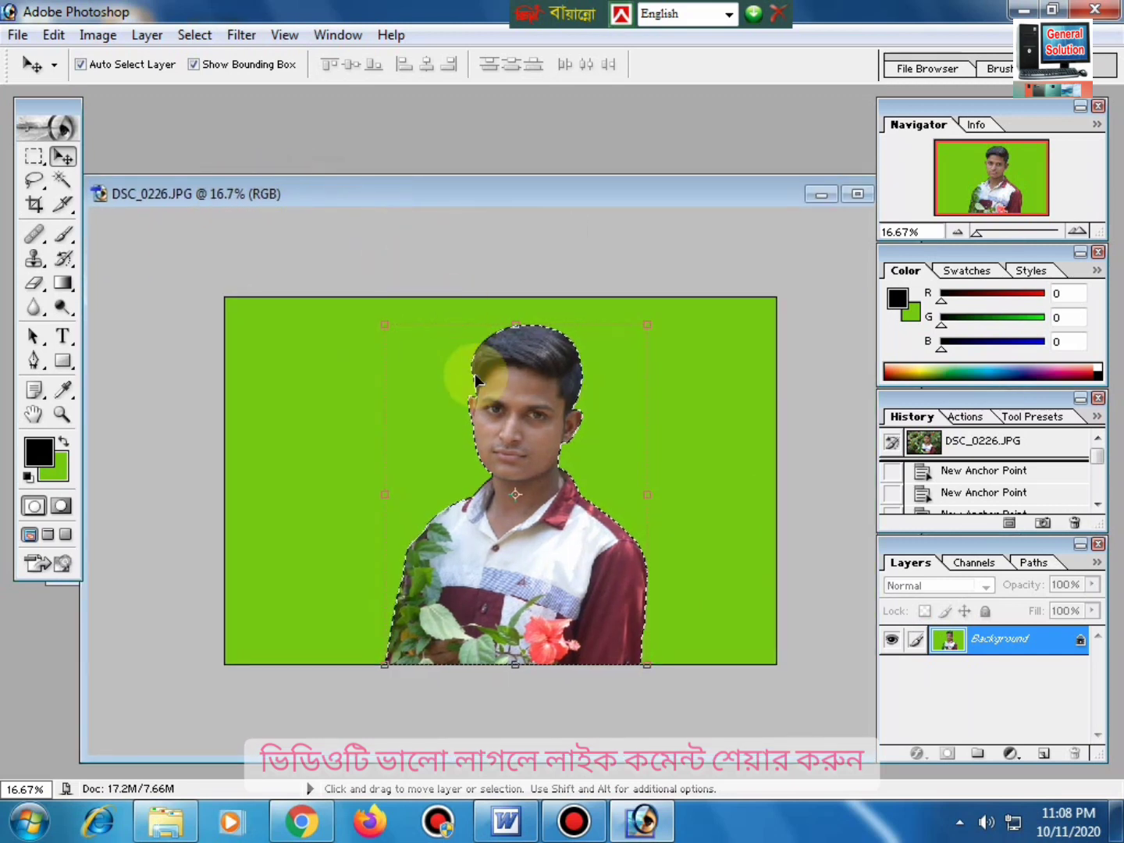
key(ctrl+v)
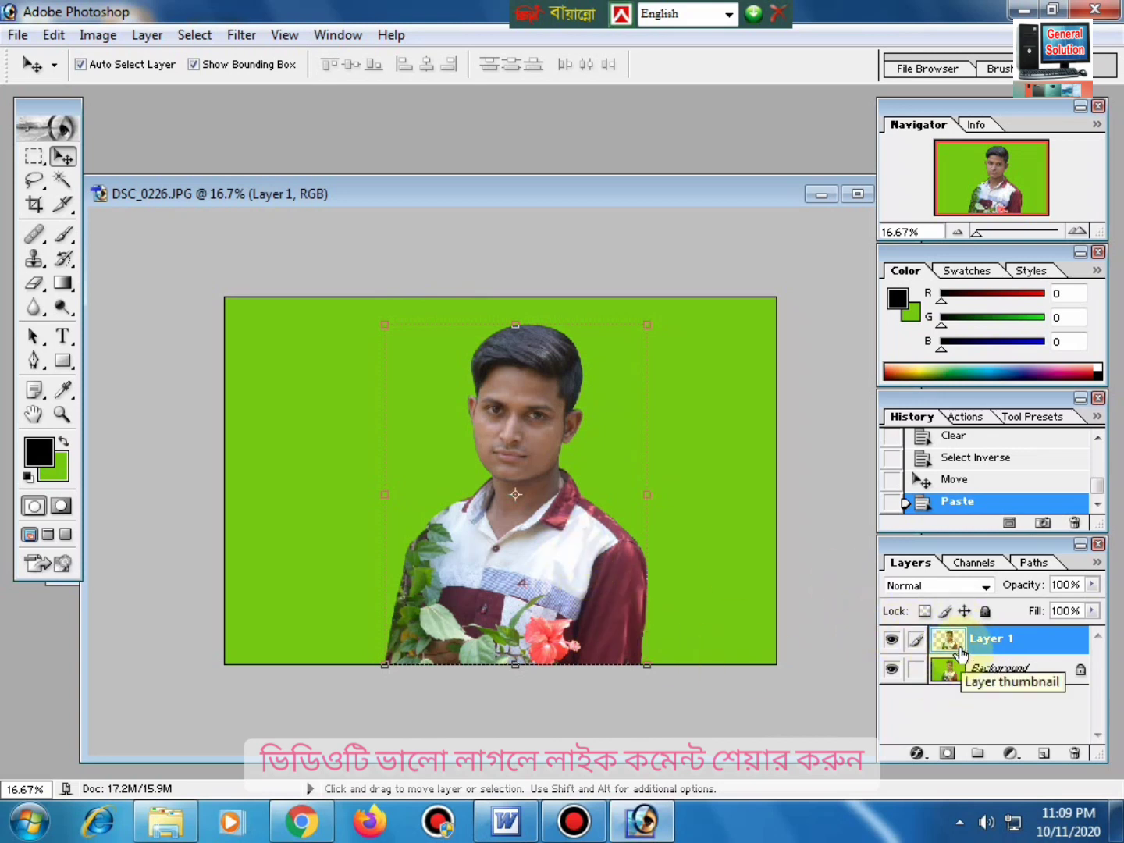
mouse_move(563, 534)
mouse_down()
mouse_move(706, 545)
mouse_move(629, 545)
mouse_move(580, 587)
mouse_up()
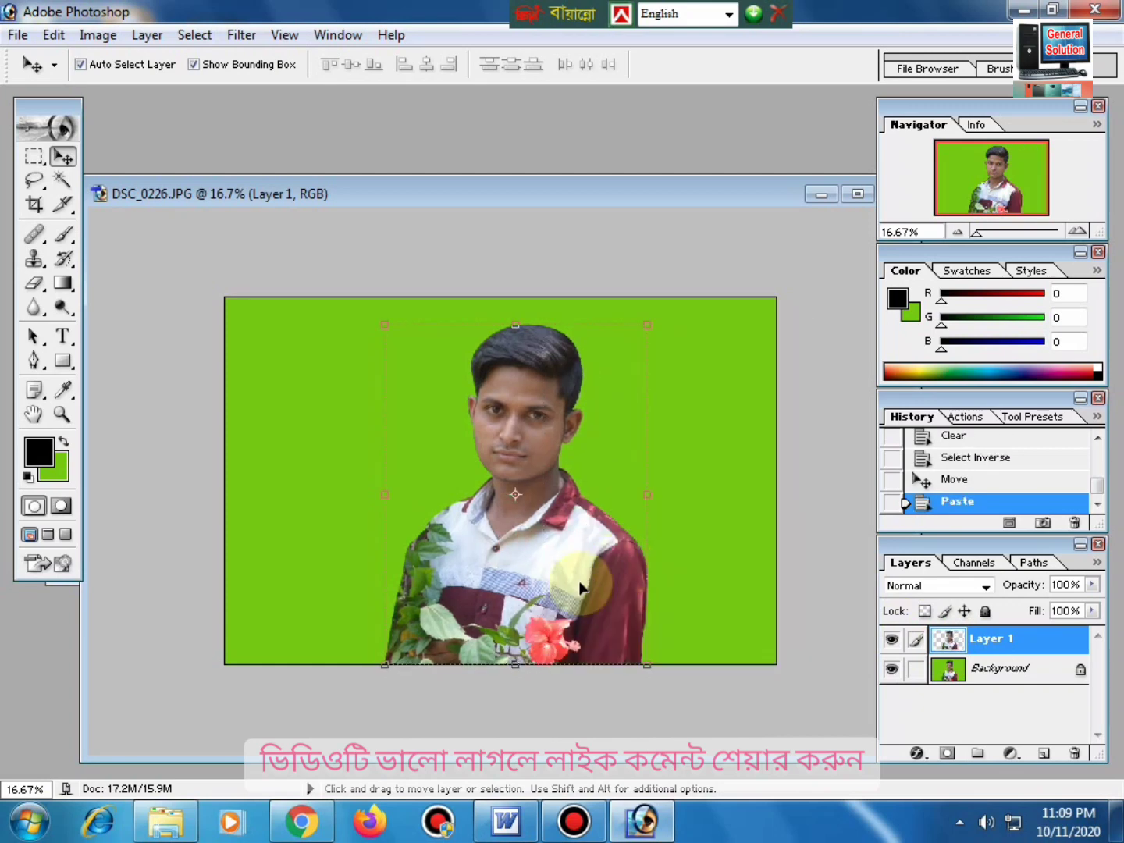
click(892, 669)
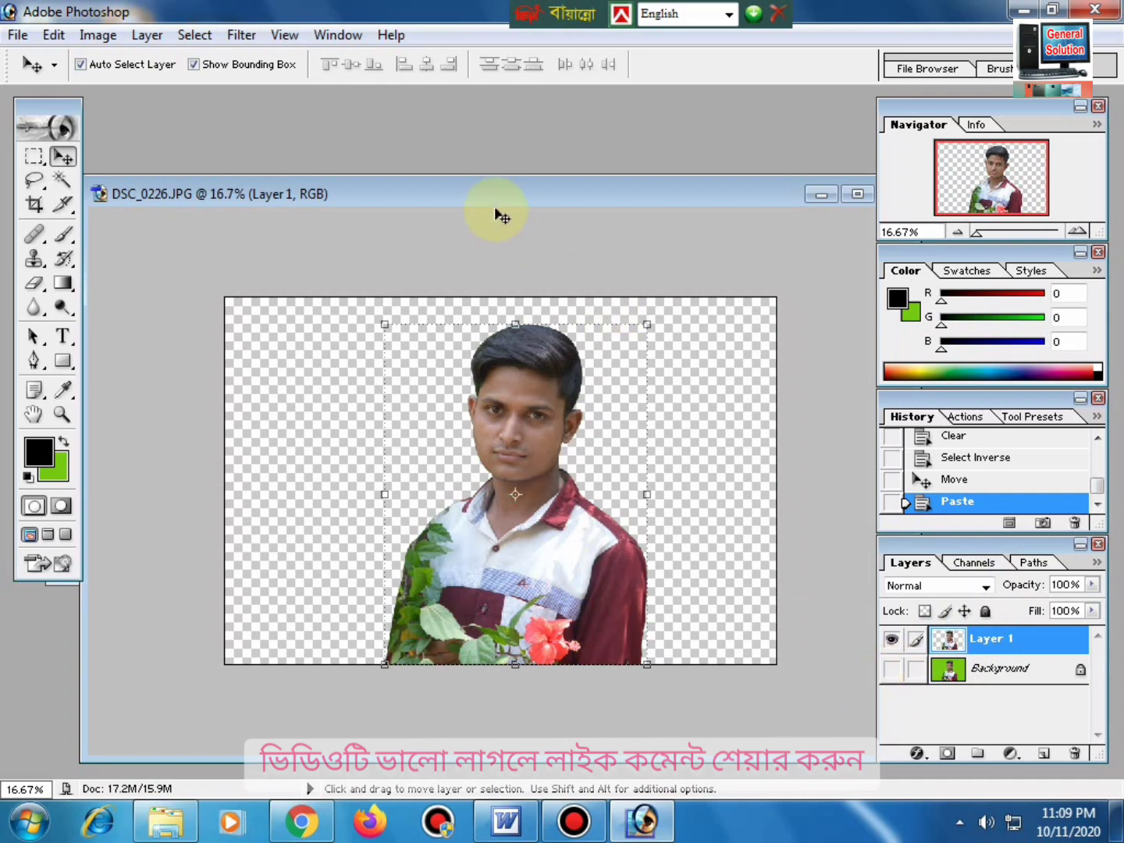
drag(491, 204, 713, 142)
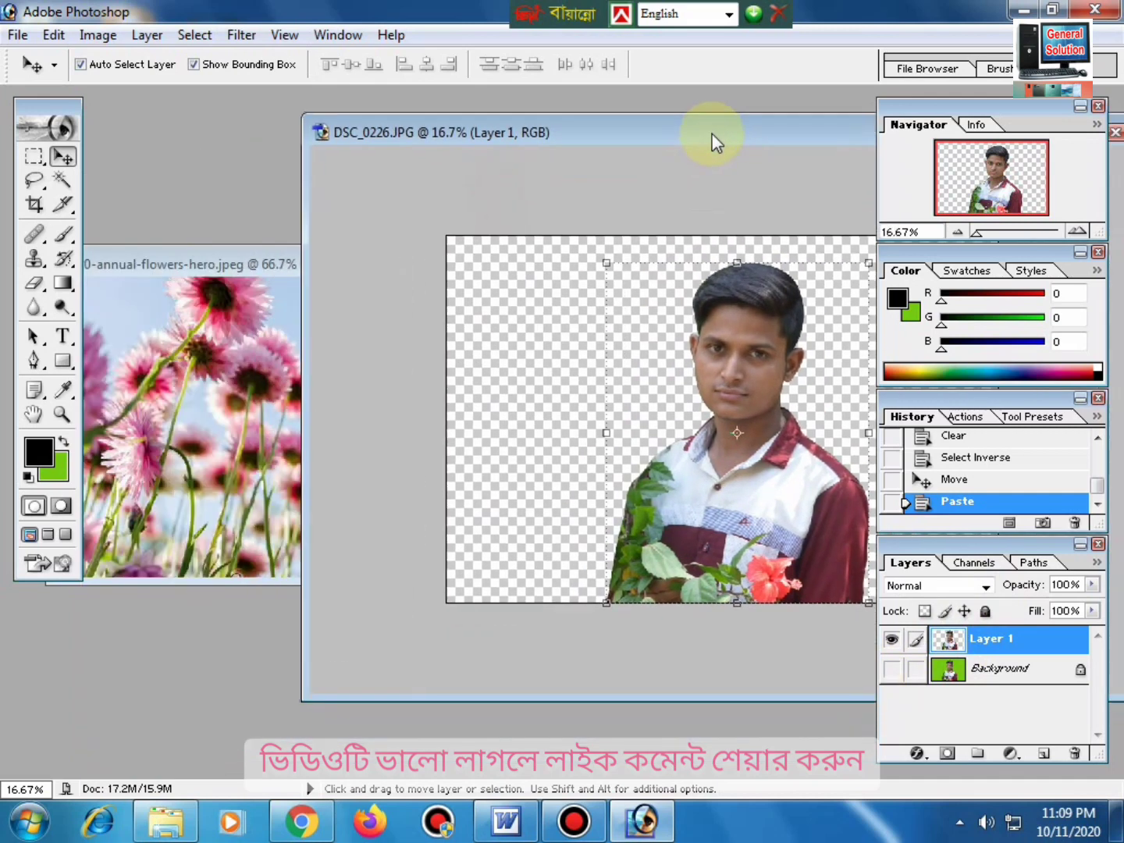
click(191, 410)
Copy the whole flowers image and paste it into the DSC_0226 portrait as Layer 2
click(800, 243)
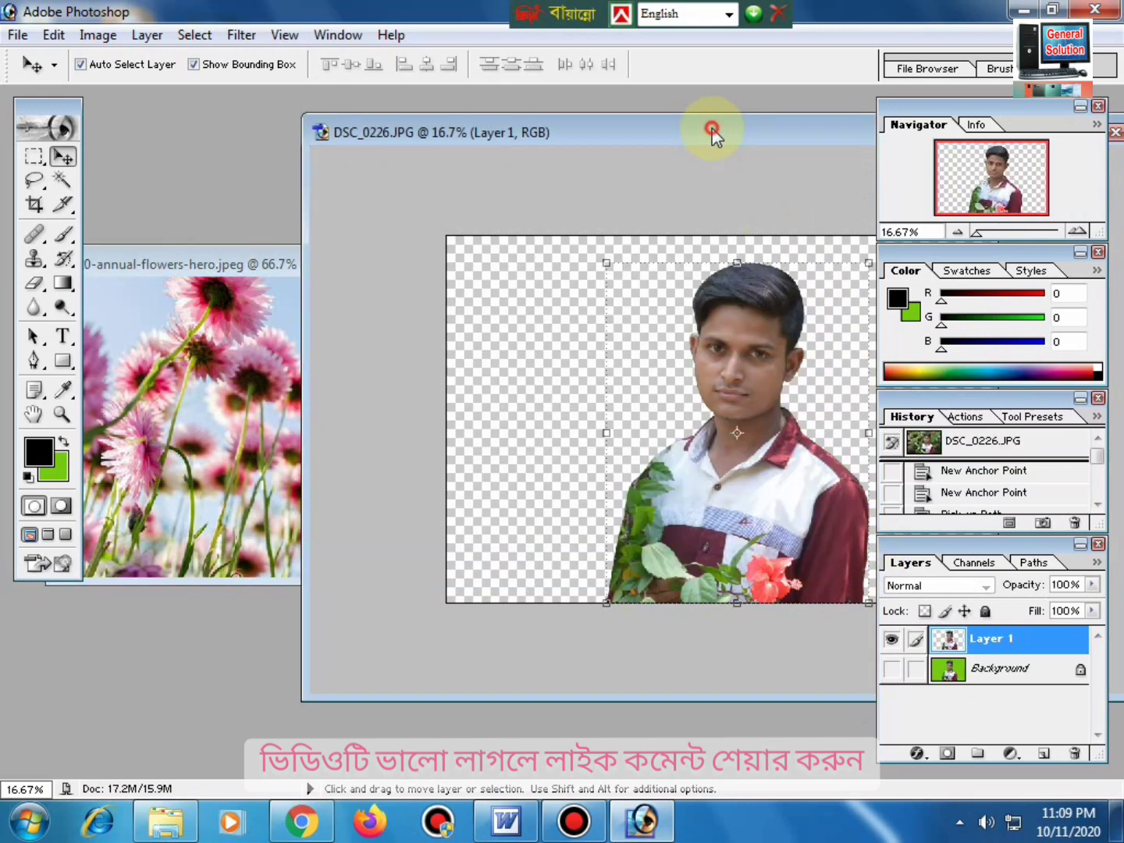
drag(714, 132, 692, 281)
click(190, 462)
click(389, 429)
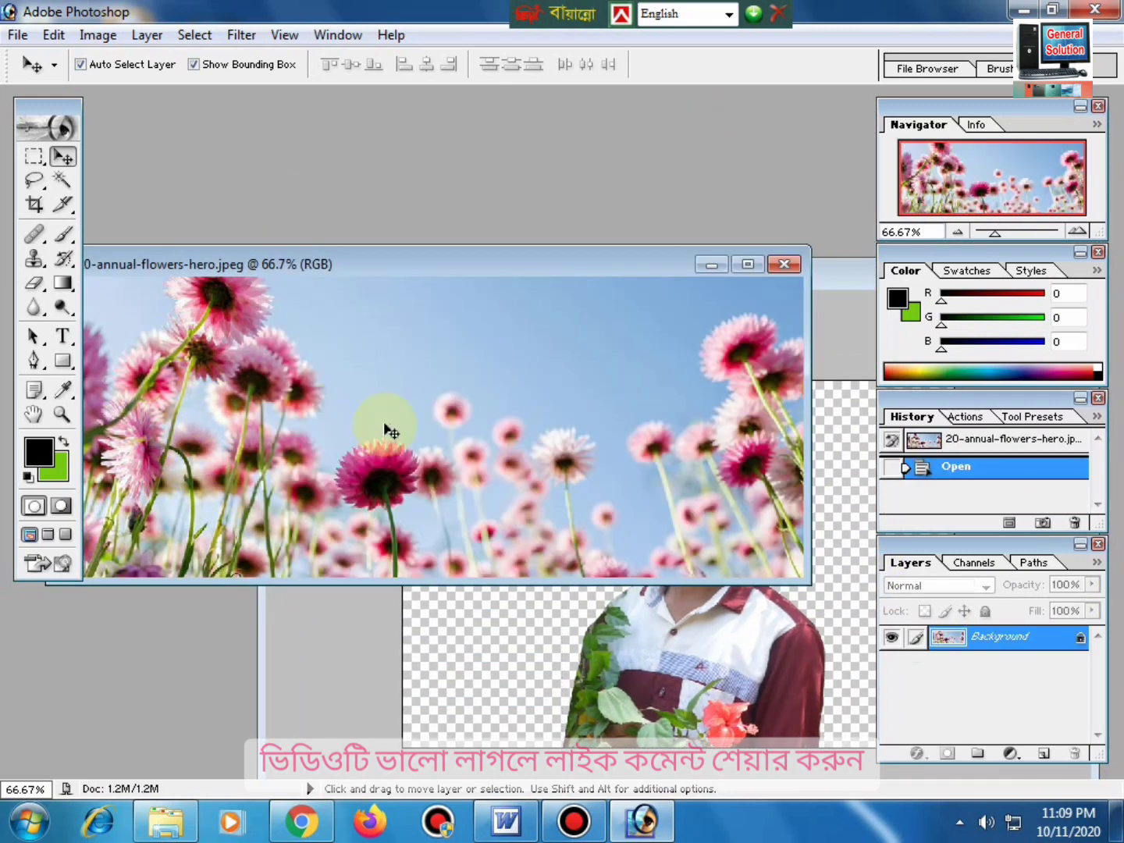
key(Tab)
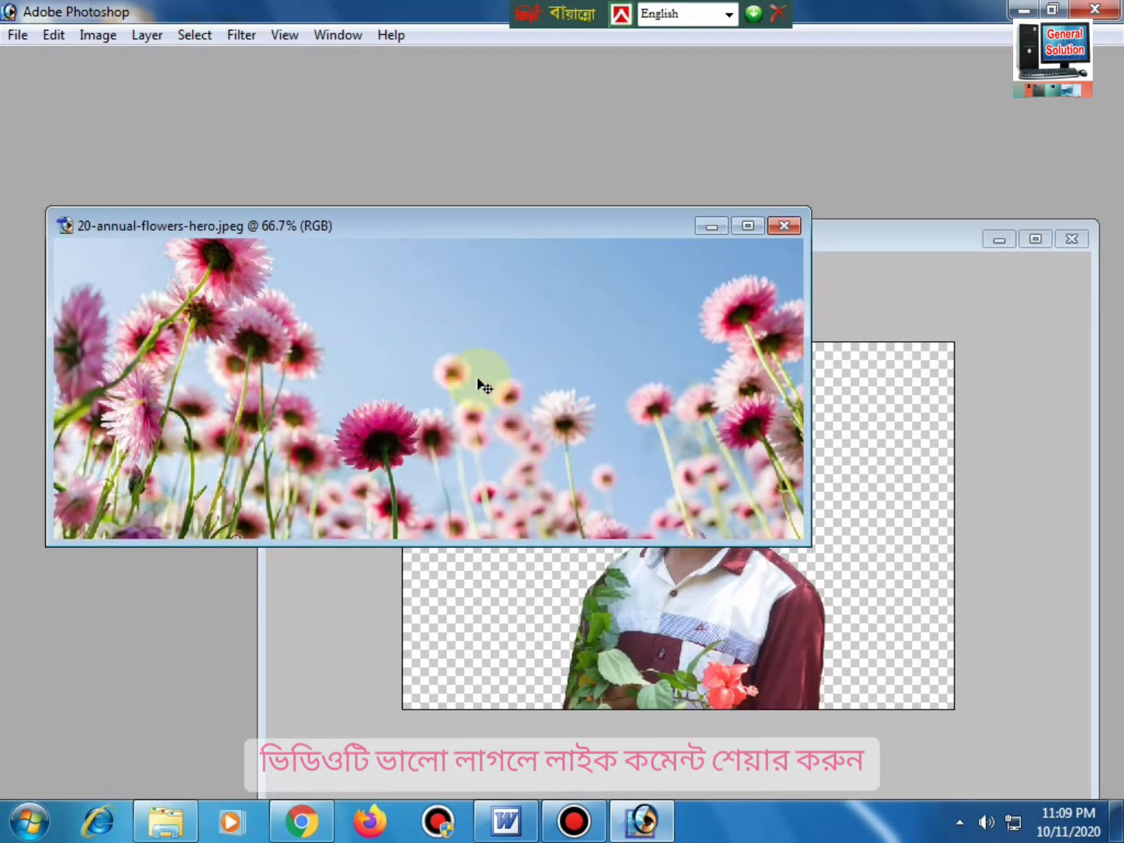
key(ctrl+a)
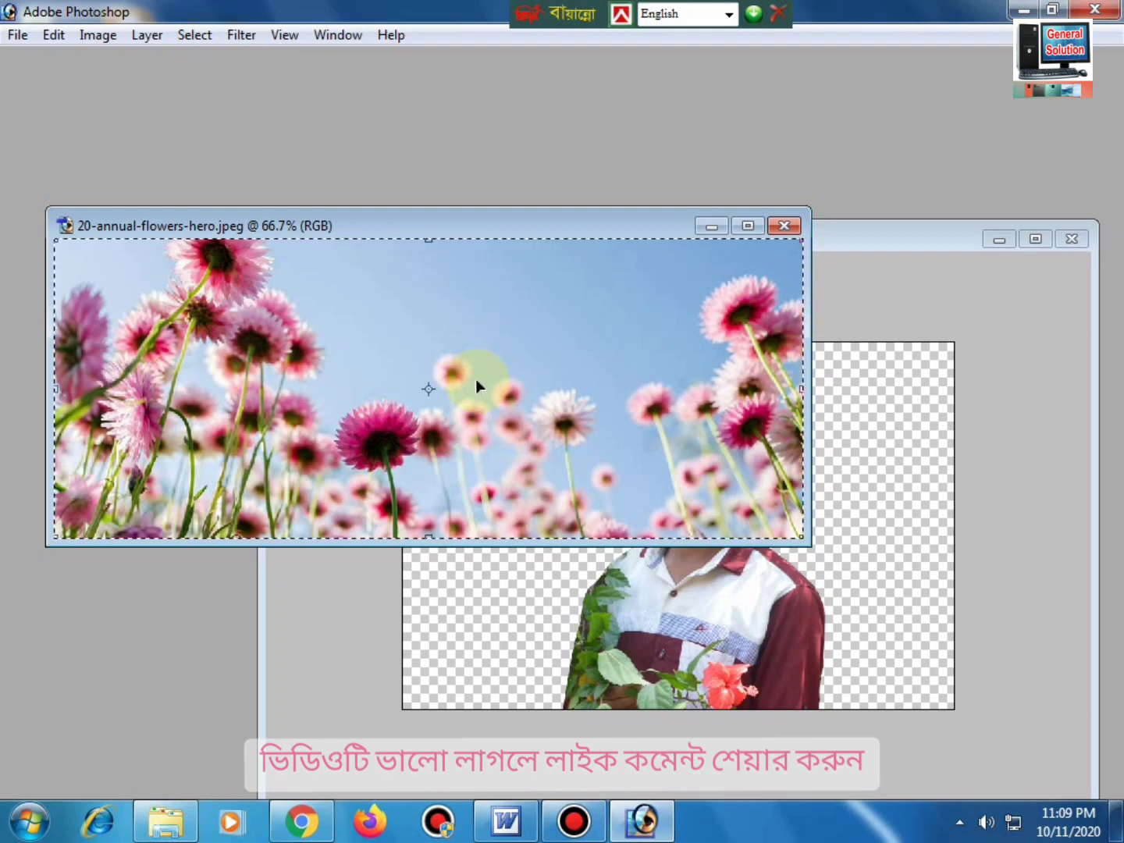
click(525, 621)
key(ctrl+v)
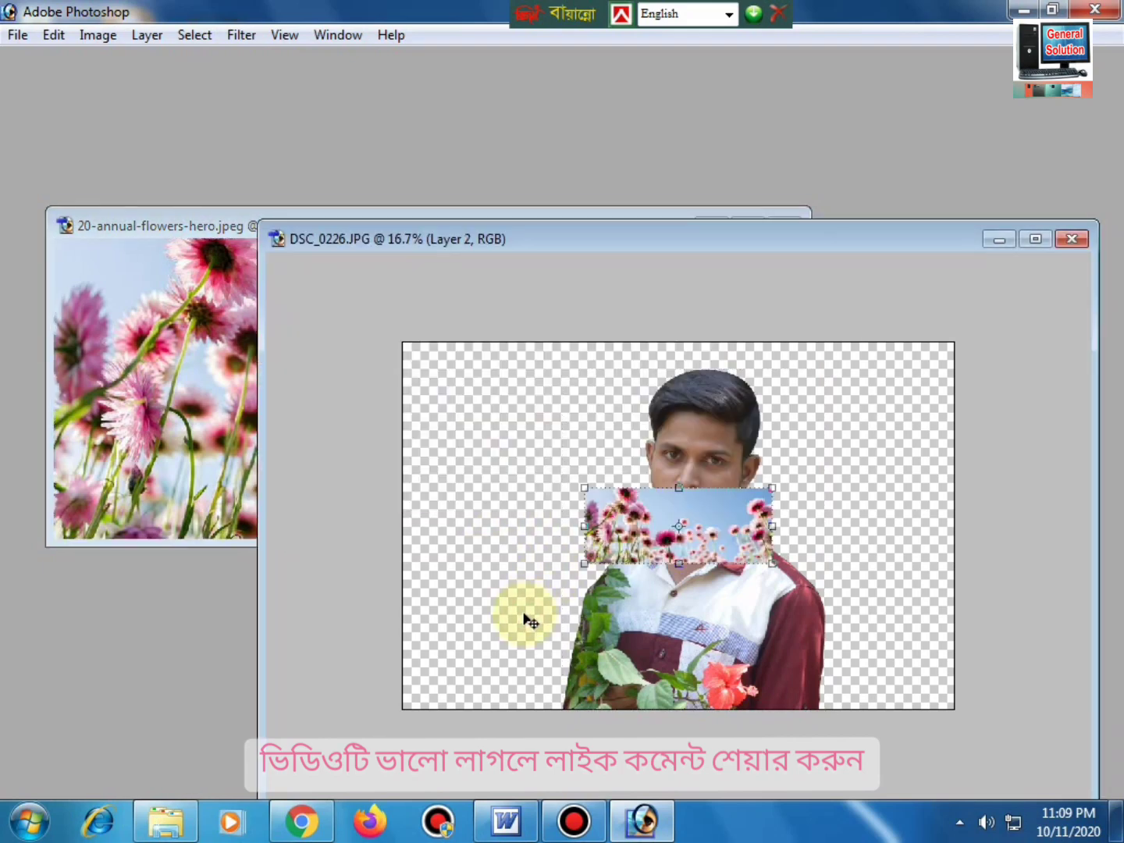
Move and stretch the pasted flowers with transform handles to fill the whole canvas
mouse_move(690, 516)
mouse_down()
mouse_move(610, 449)
mouse_move(506, 385)
mouse_up()
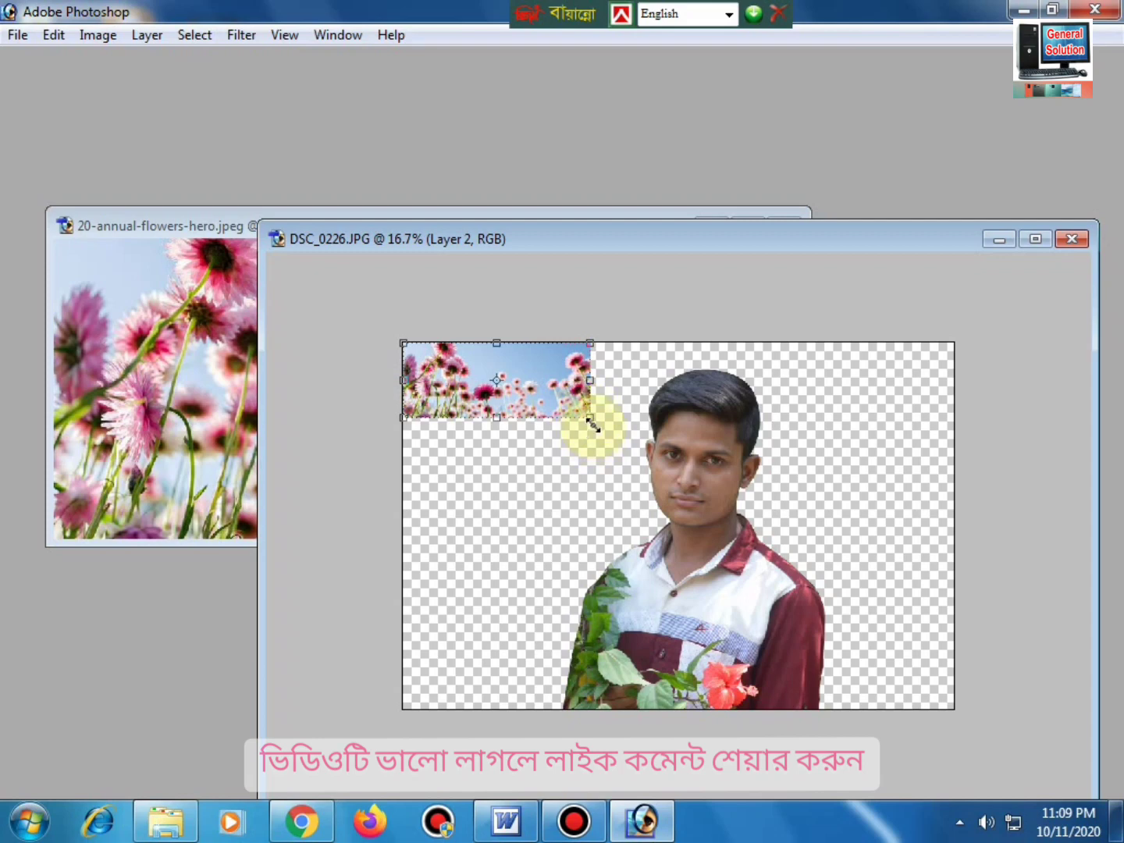
drag(591, 421, 883, 589)
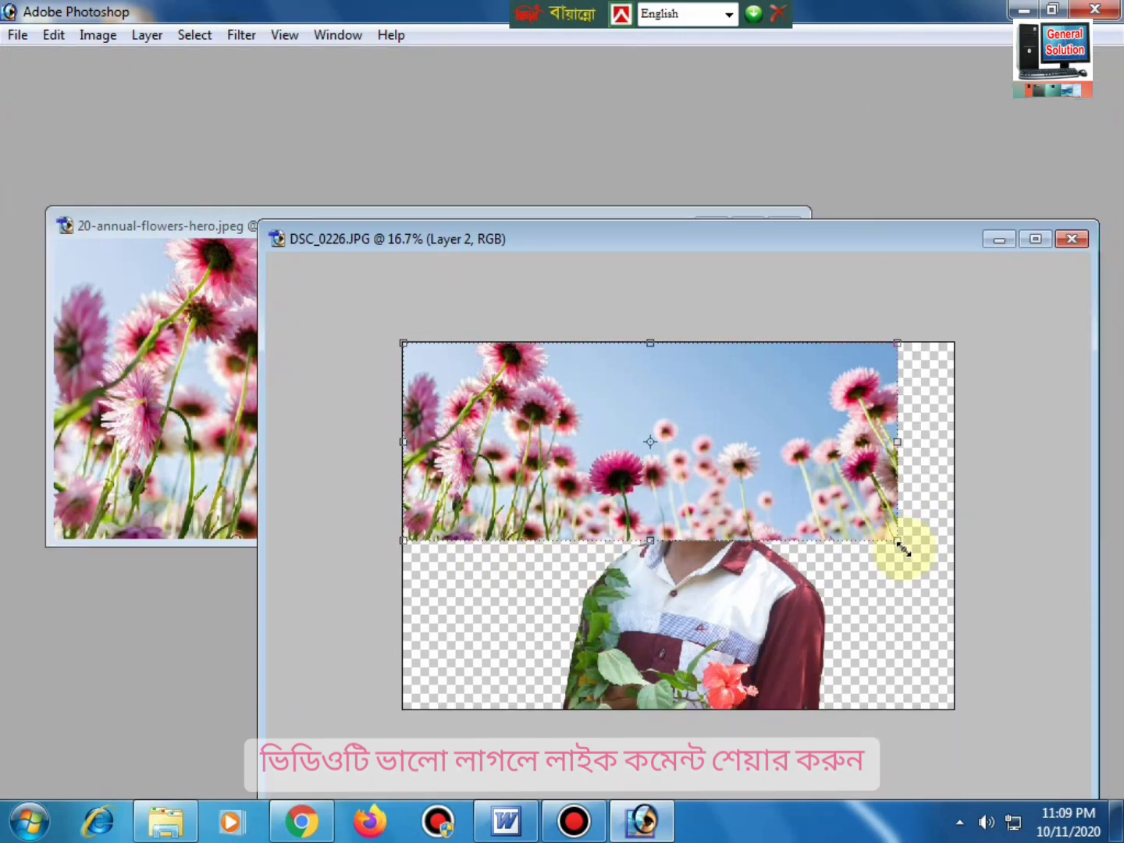
key(Tab)
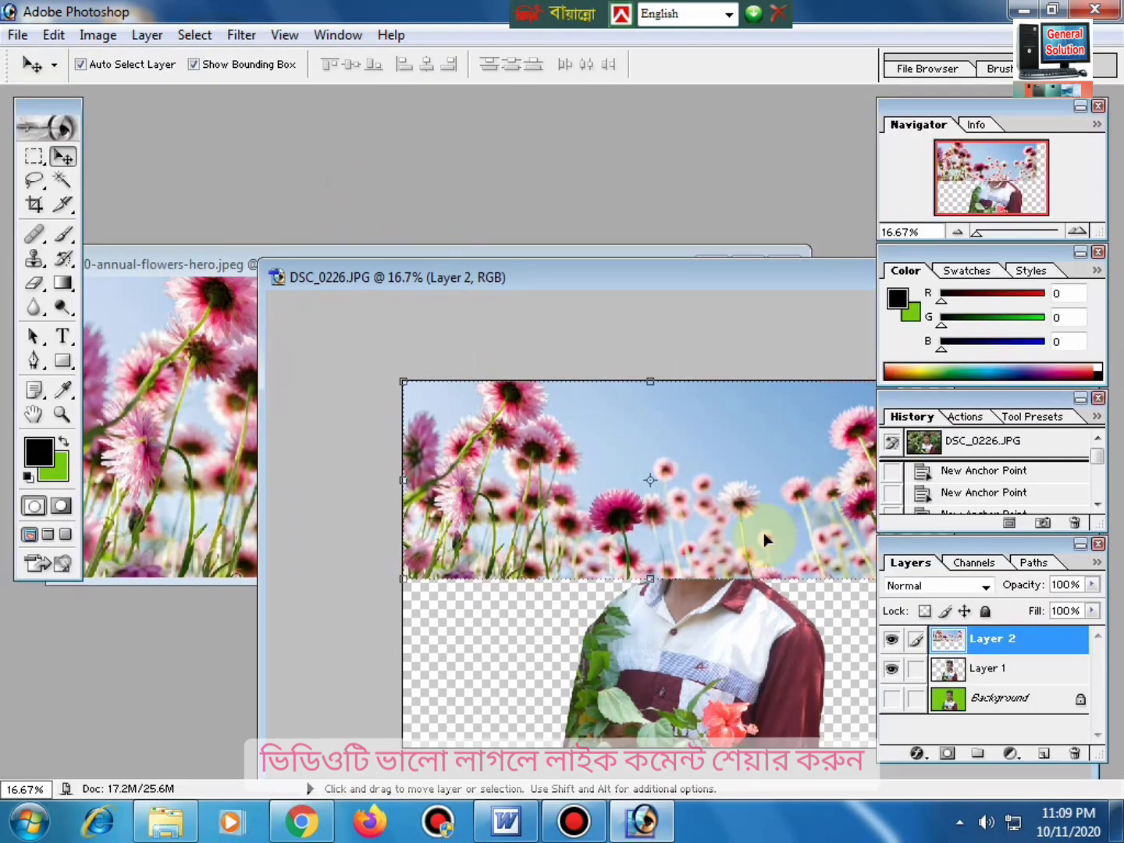
click(193, 65)
key(Tab)
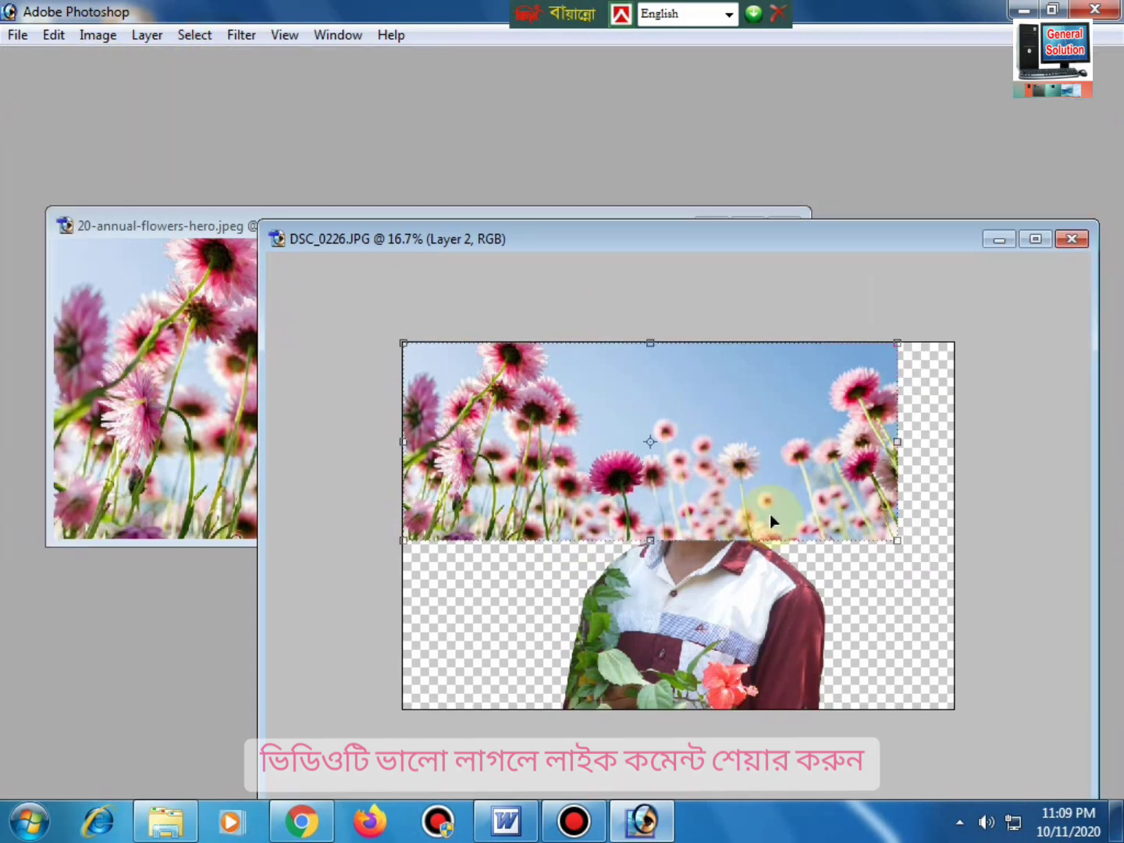
drag(900, 538, 953, 570)
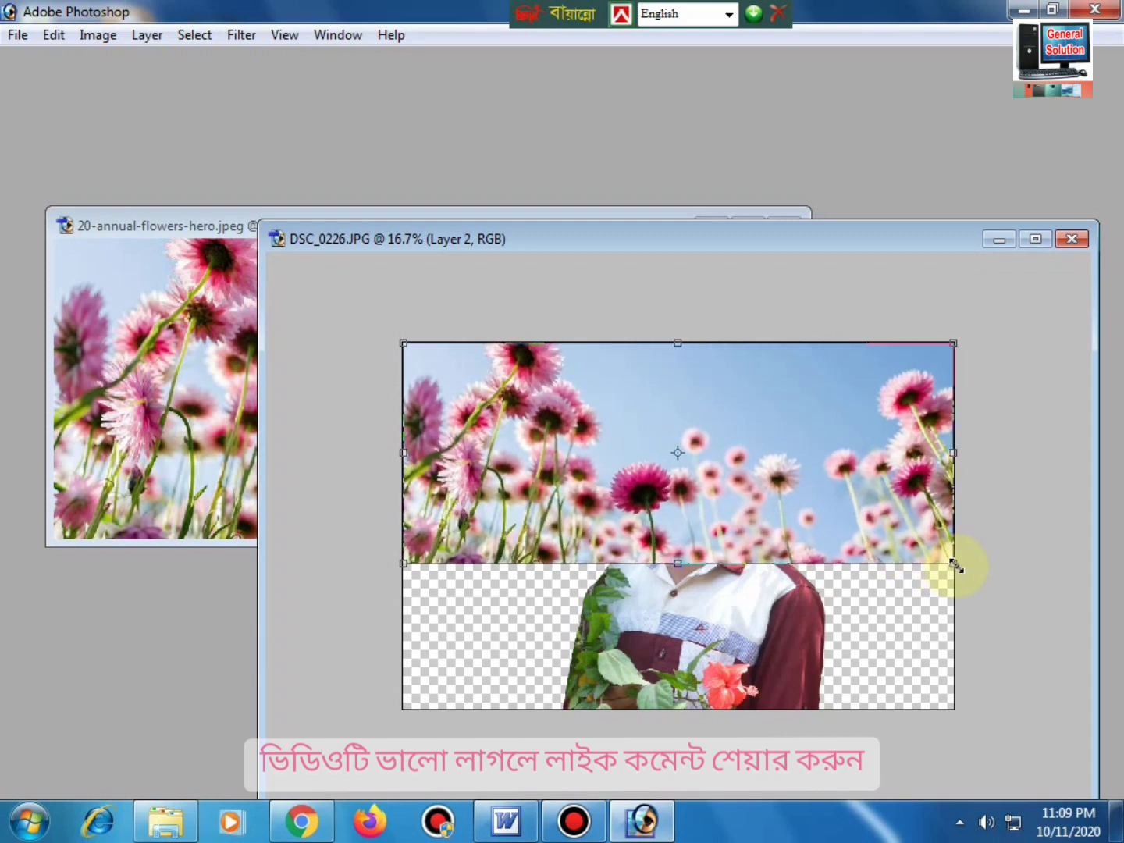
drag(678, 568, 678, 709)
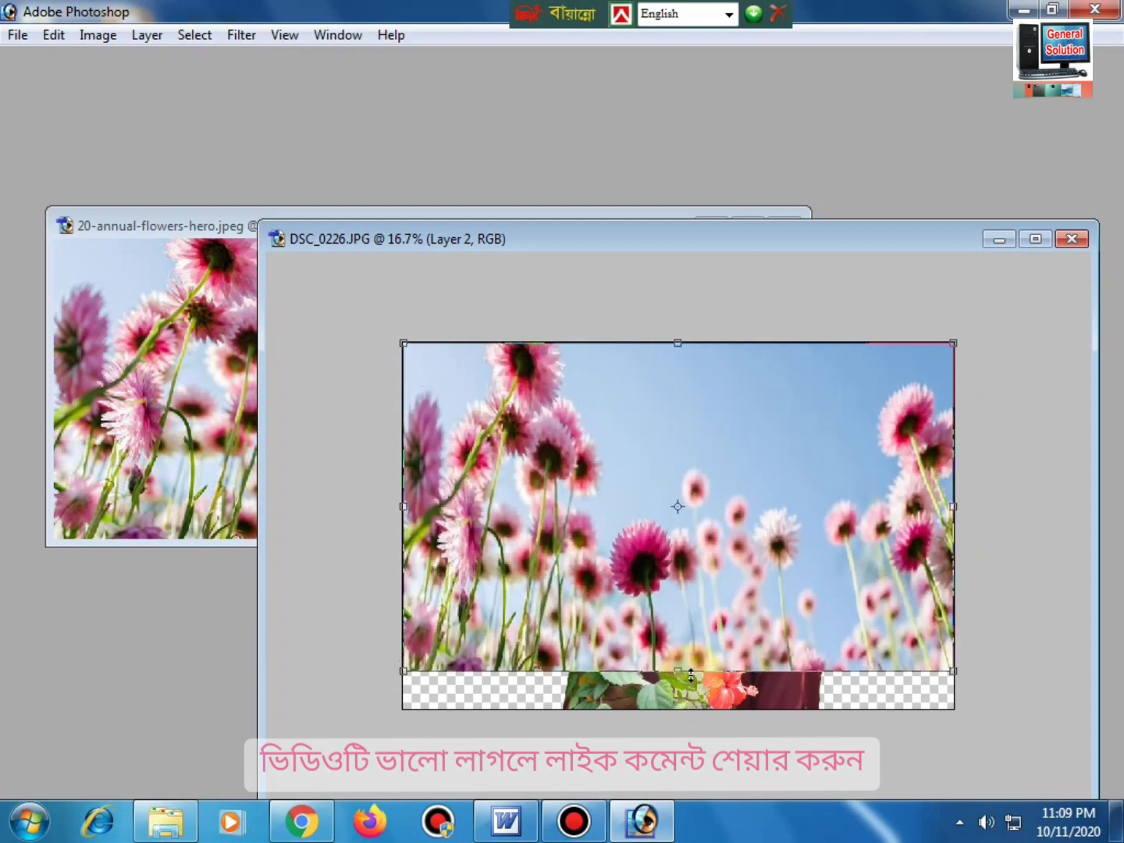
key(Tab)
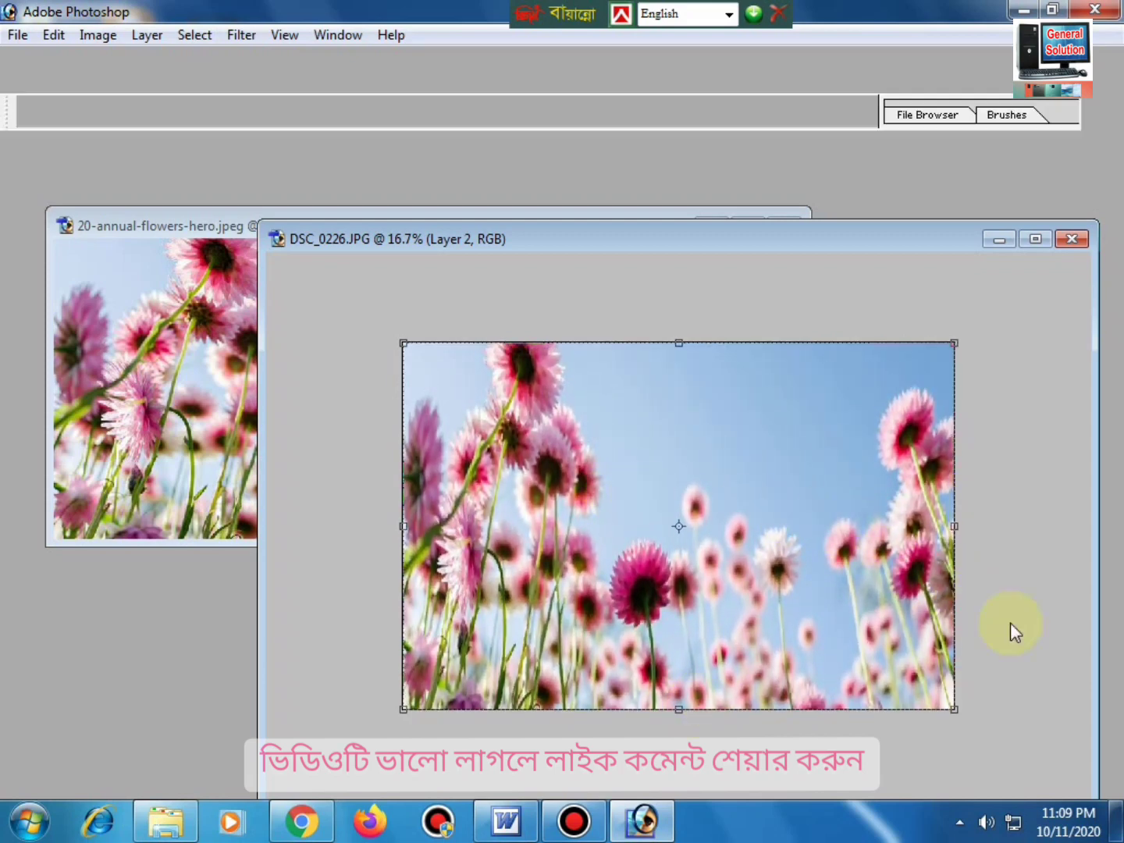
Stack the man's Layer 1 above the flowers Layer 2 so he shows in front
click(981, 671)
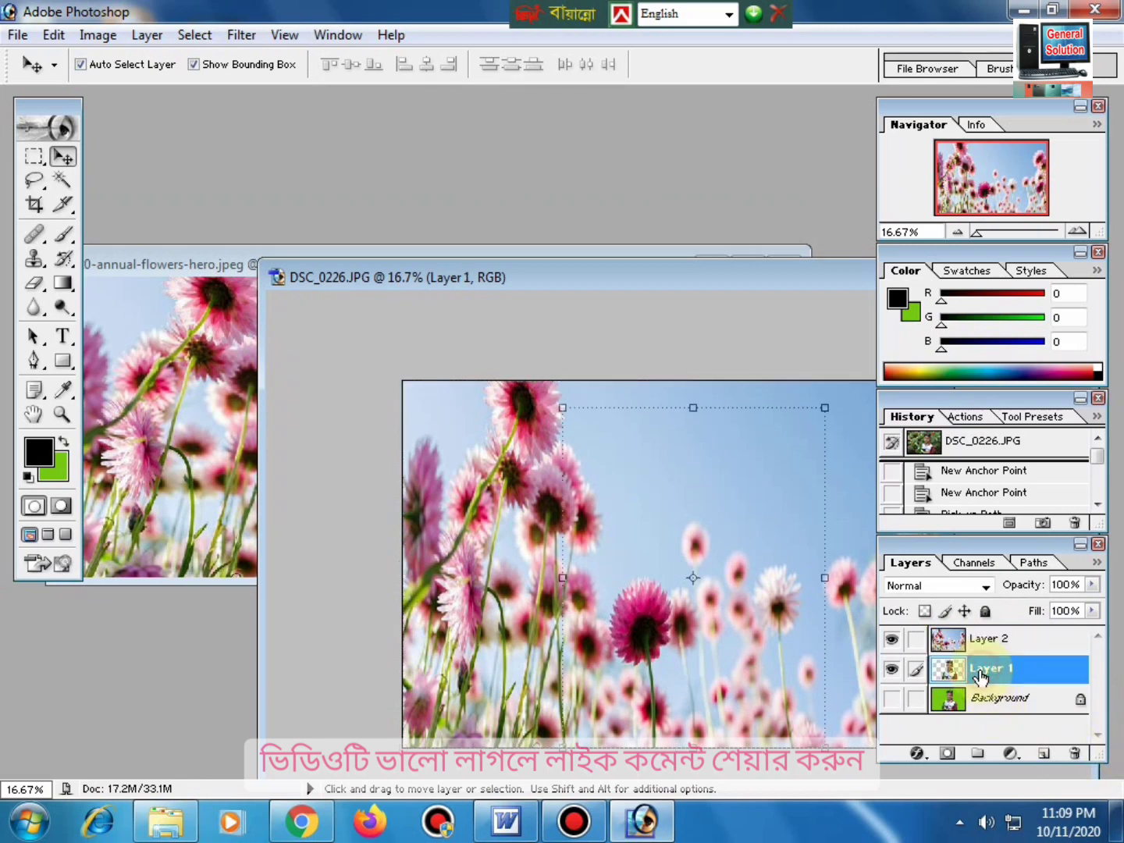
click(981, 704)
click(980, 670)
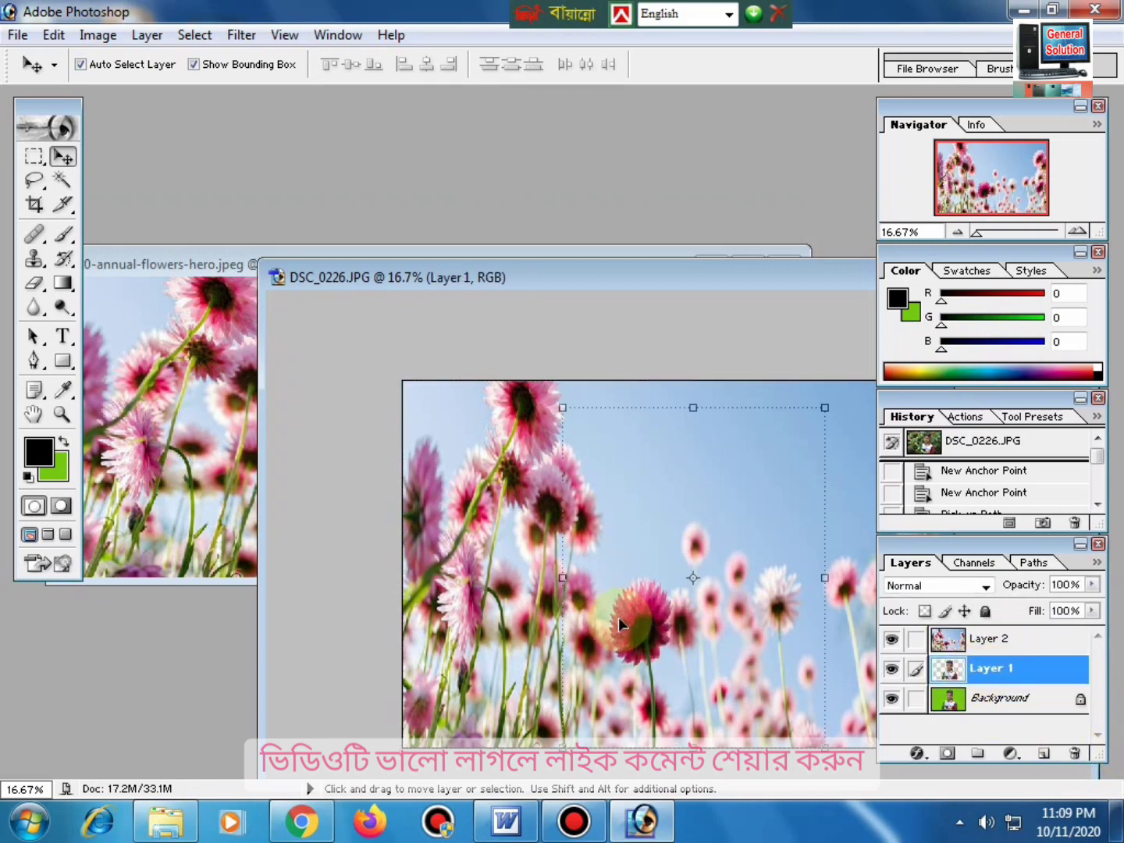
click(605, 584)
double_click(591, 283)
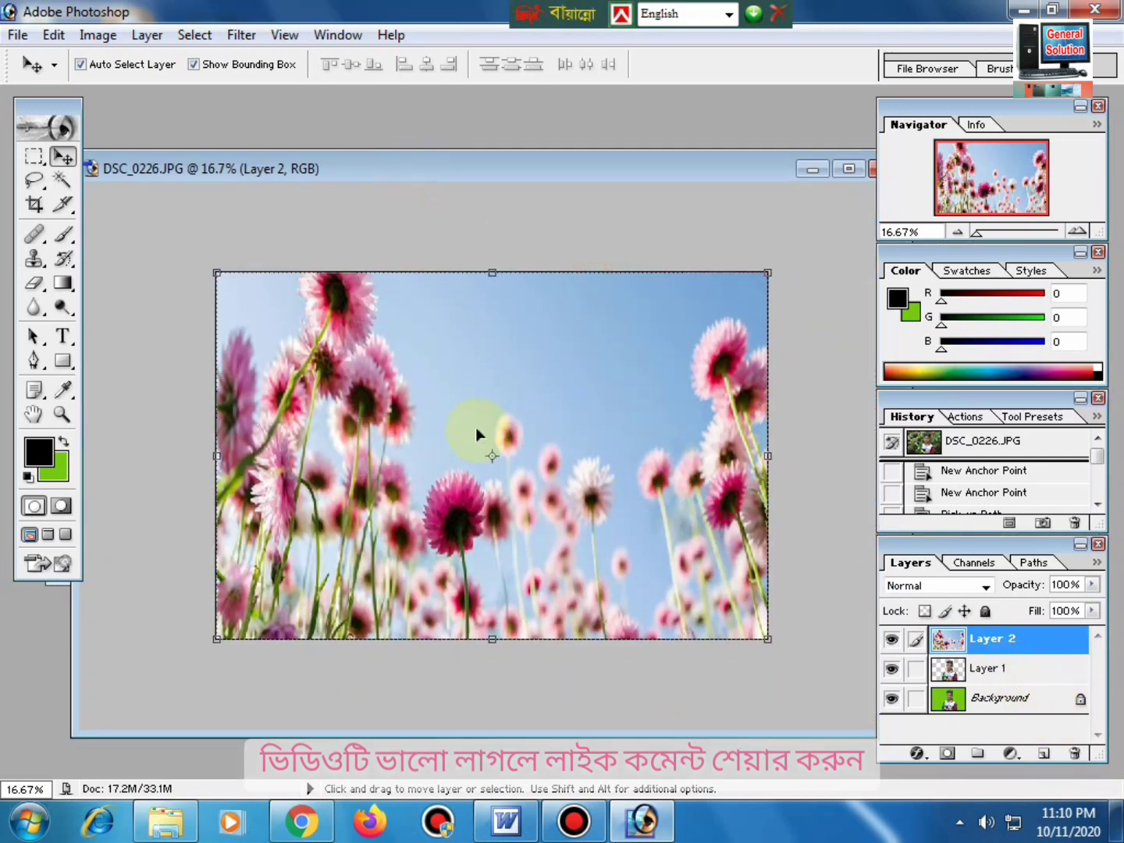
click(957, 675)
mouse_move(955, 676)
mouse_down()
mouse_move(958, 639)
mouse_move(530, 592)
mouse_up()
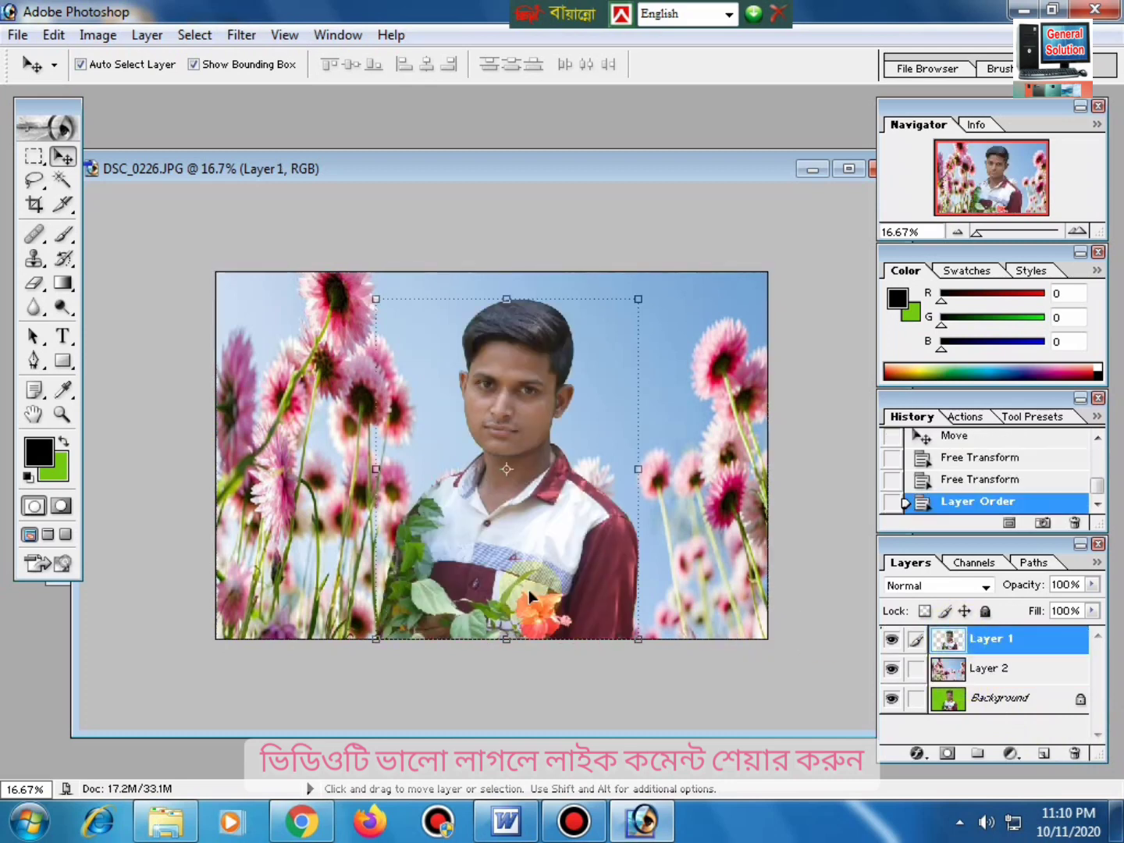
Shift the man about 60 px right, select Layer 2, and open the background colour picker on a blue
drag(534, 171, 517, 220)
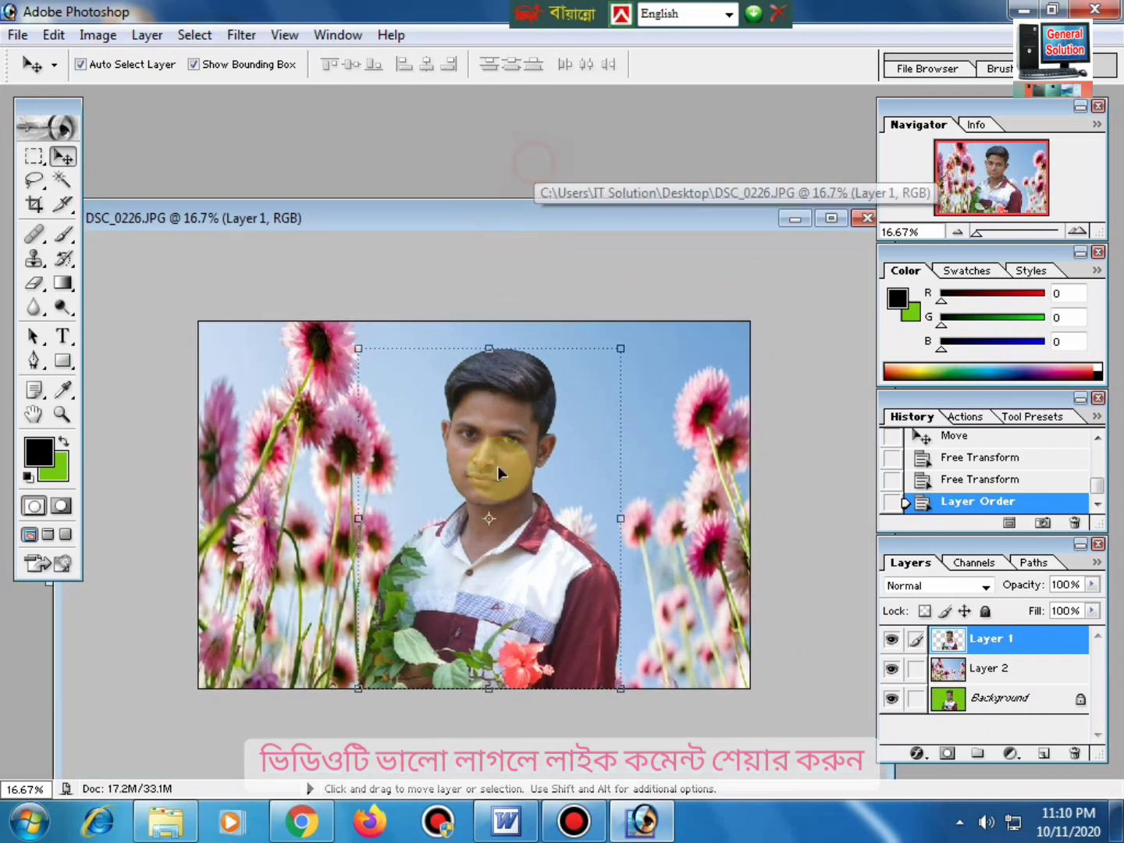
drag(496, 565, 544, 575)
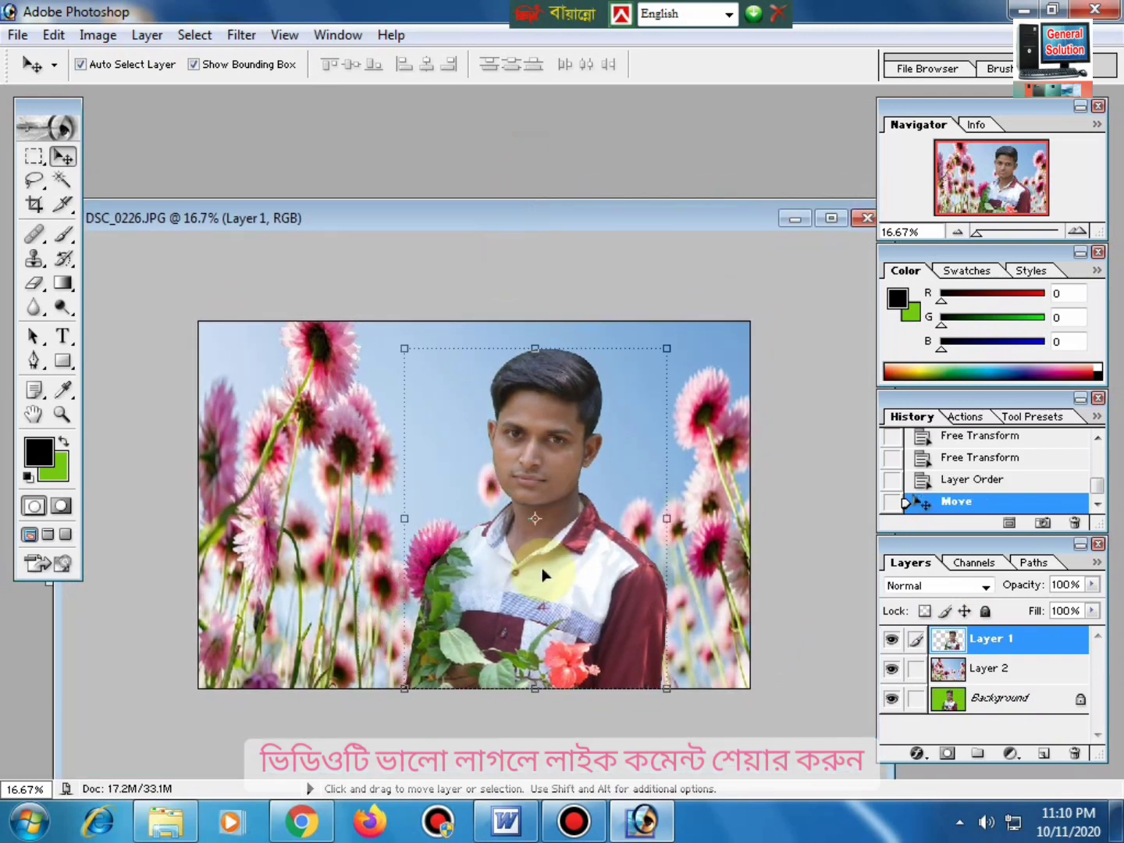
right_click(708, 467)
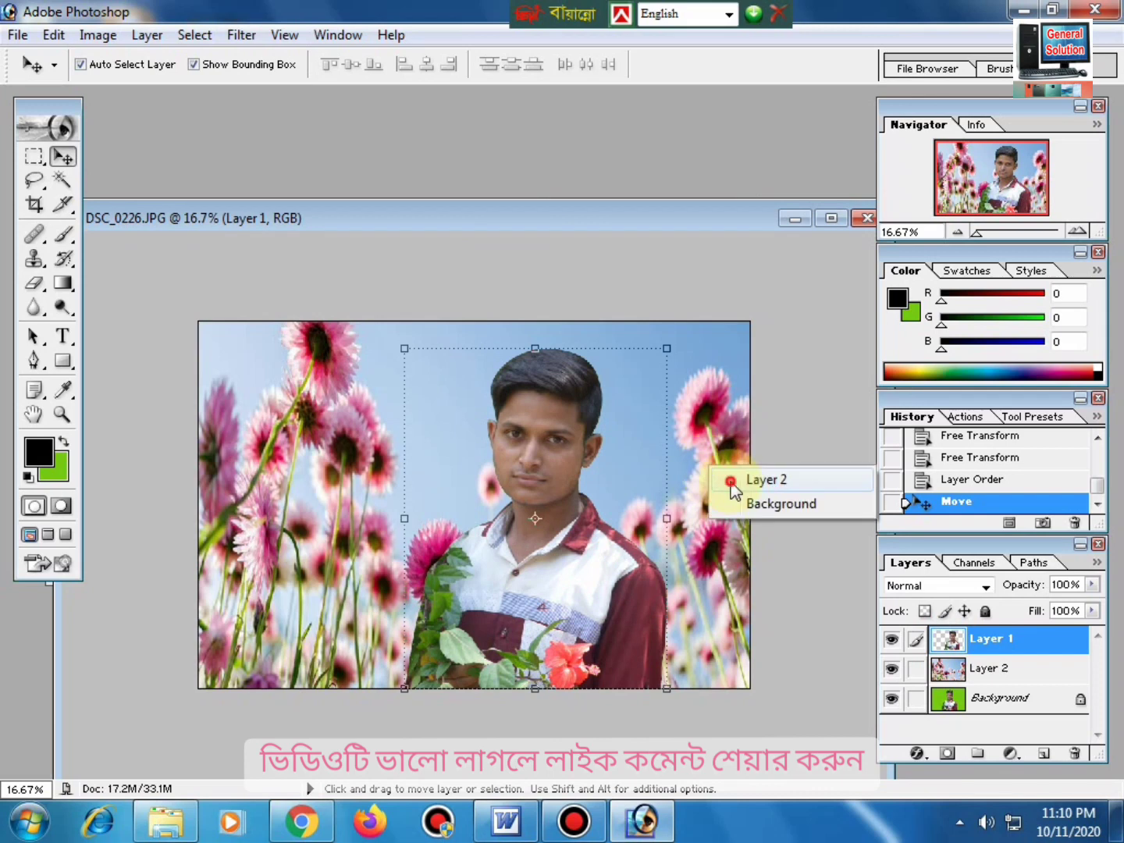
click(740, 477)
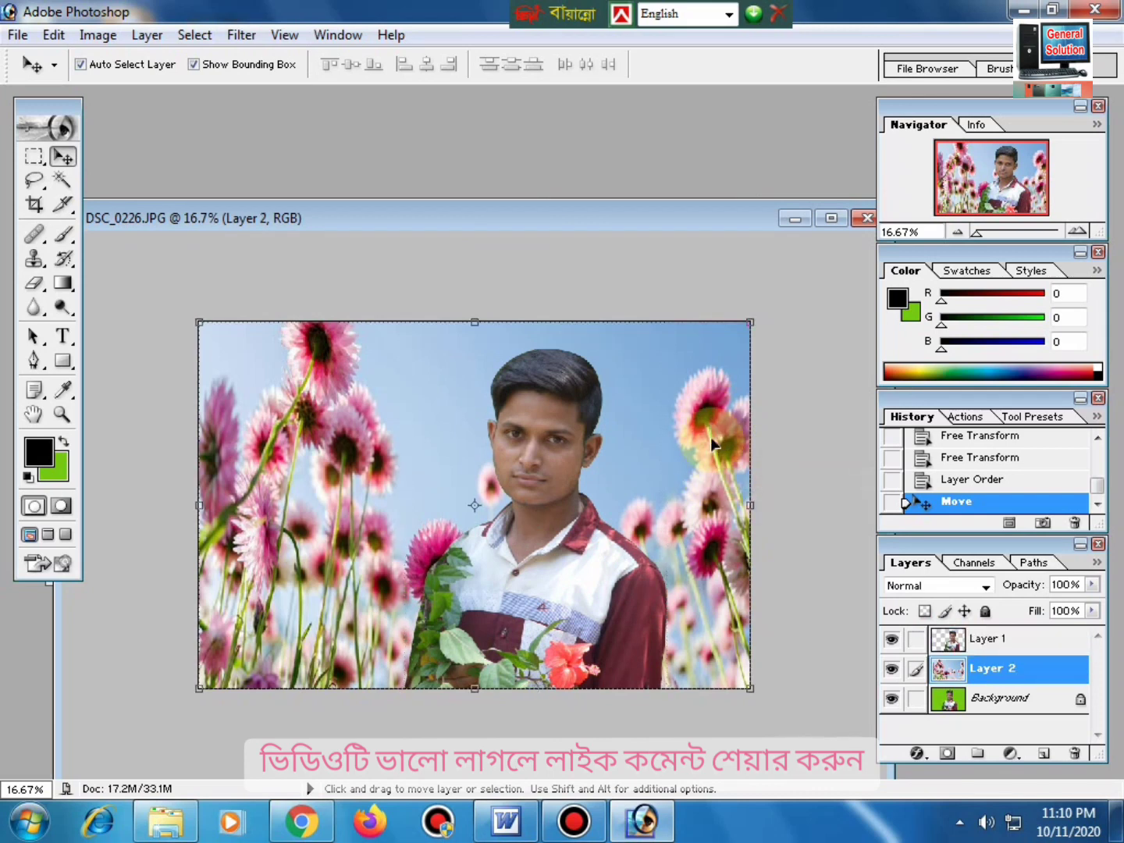
click(56, 467)
click(615, 379)
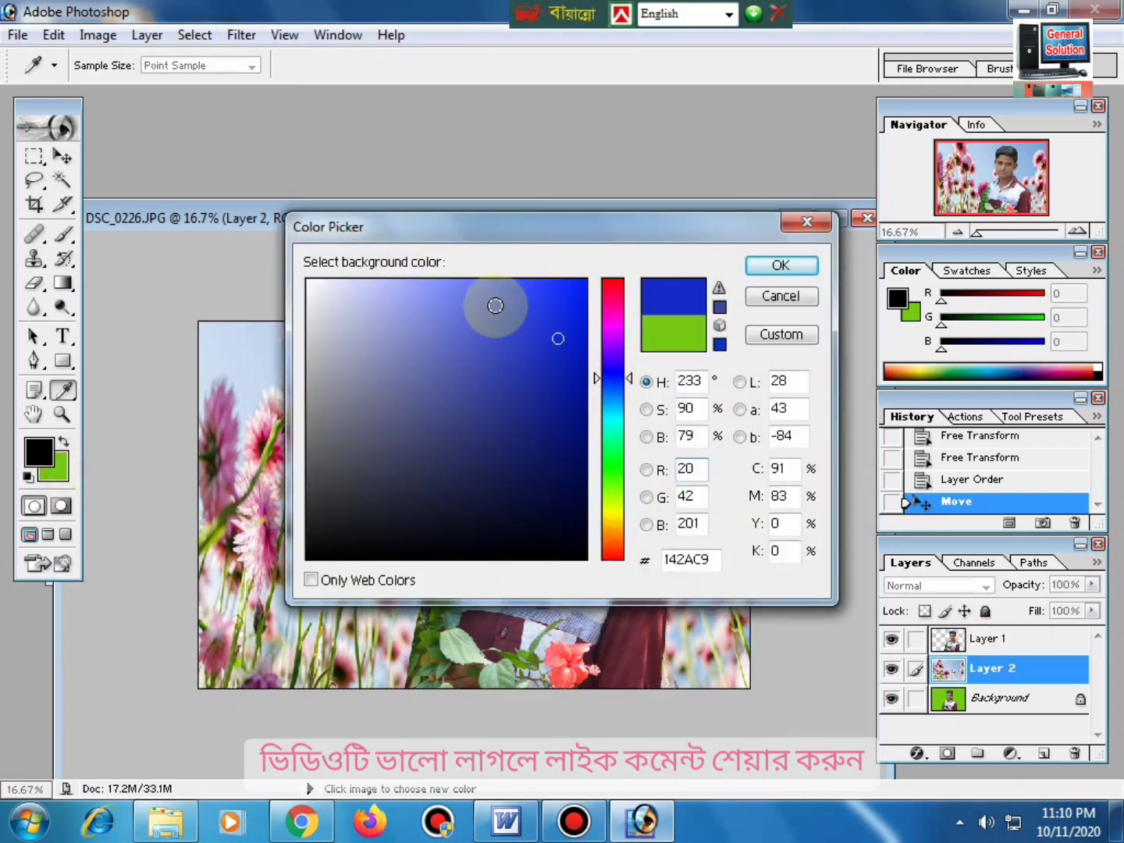
Finish adjusting the blue's saturation and brightness, then save the composite as a layered PSD on the Desktop
click(517, 405)
click(557, 322)
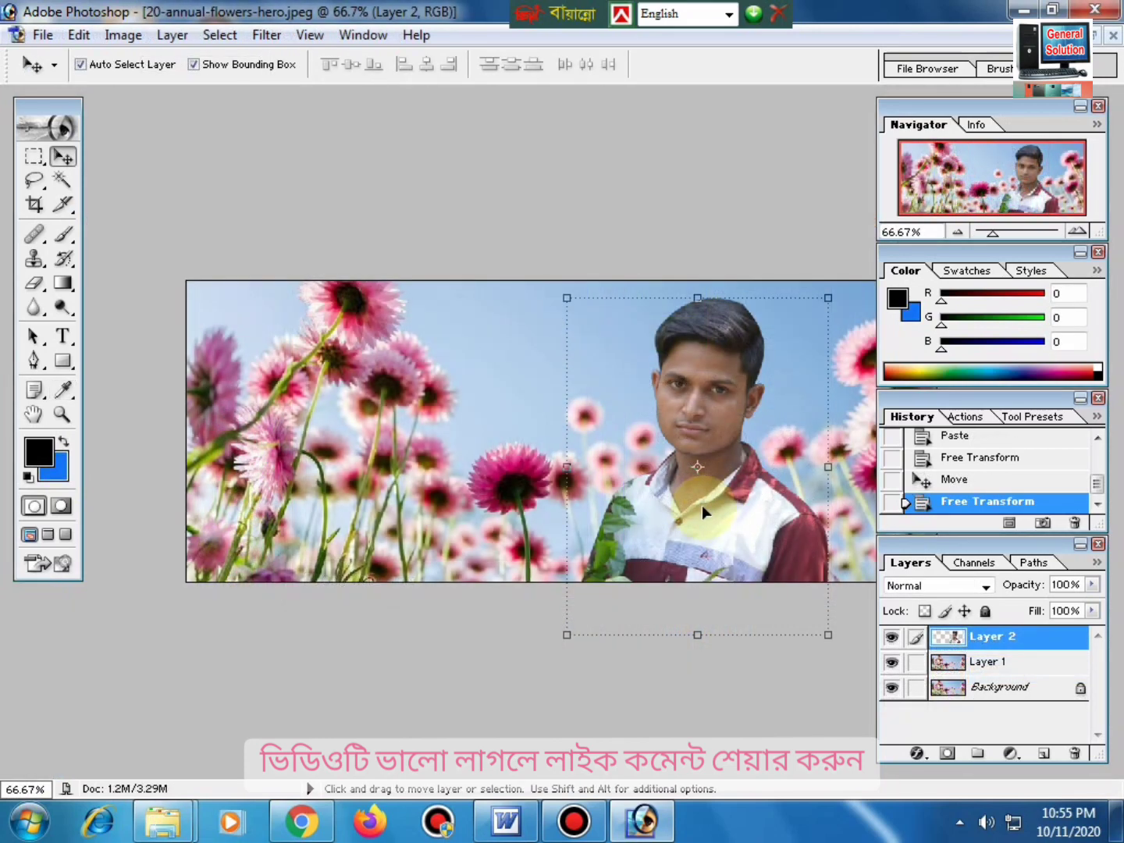
key(ctrl+shift+s)
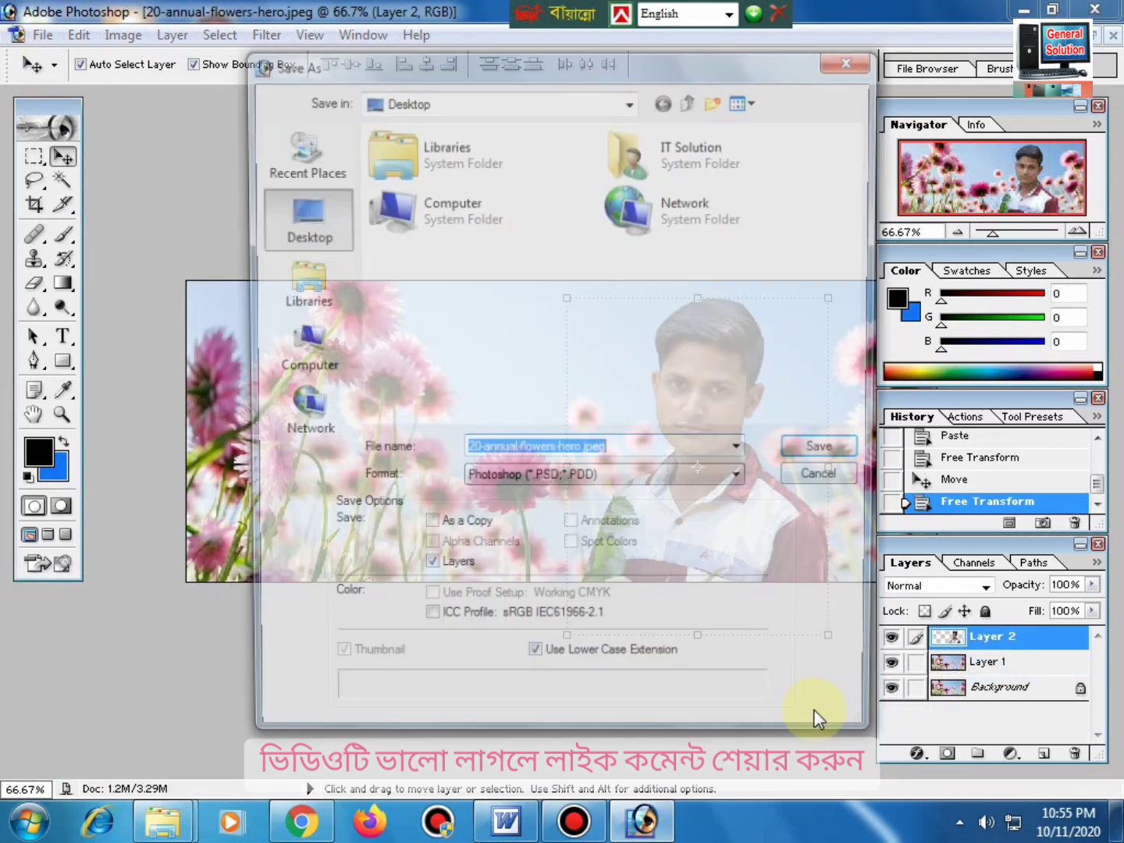
click(581, 483)
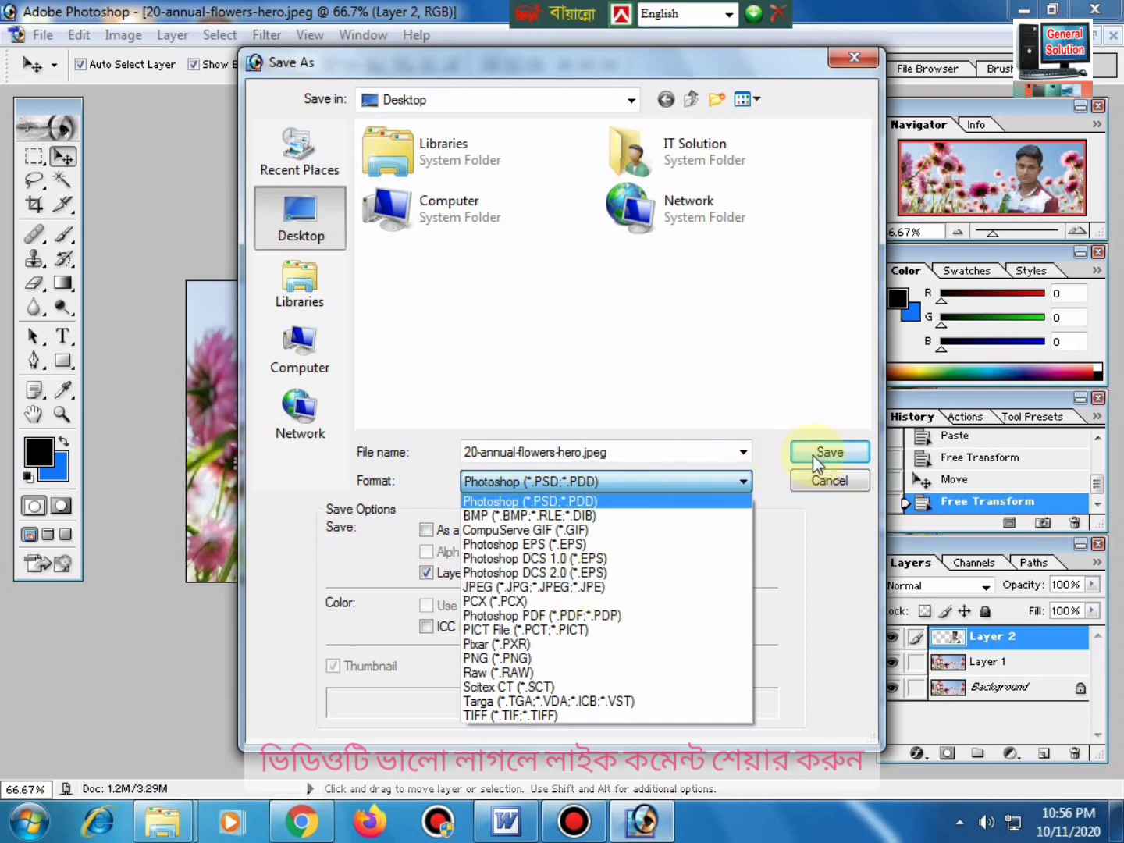
click(292, 227)
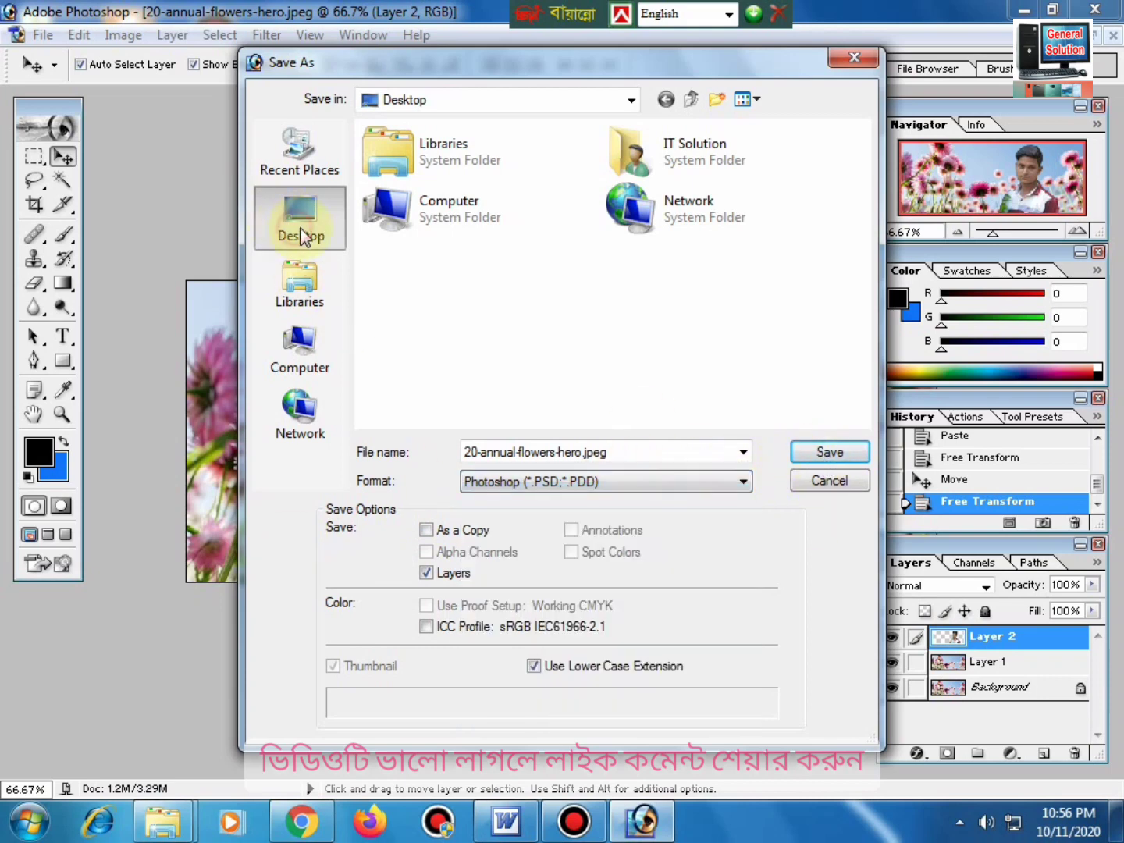
click(833, 452)
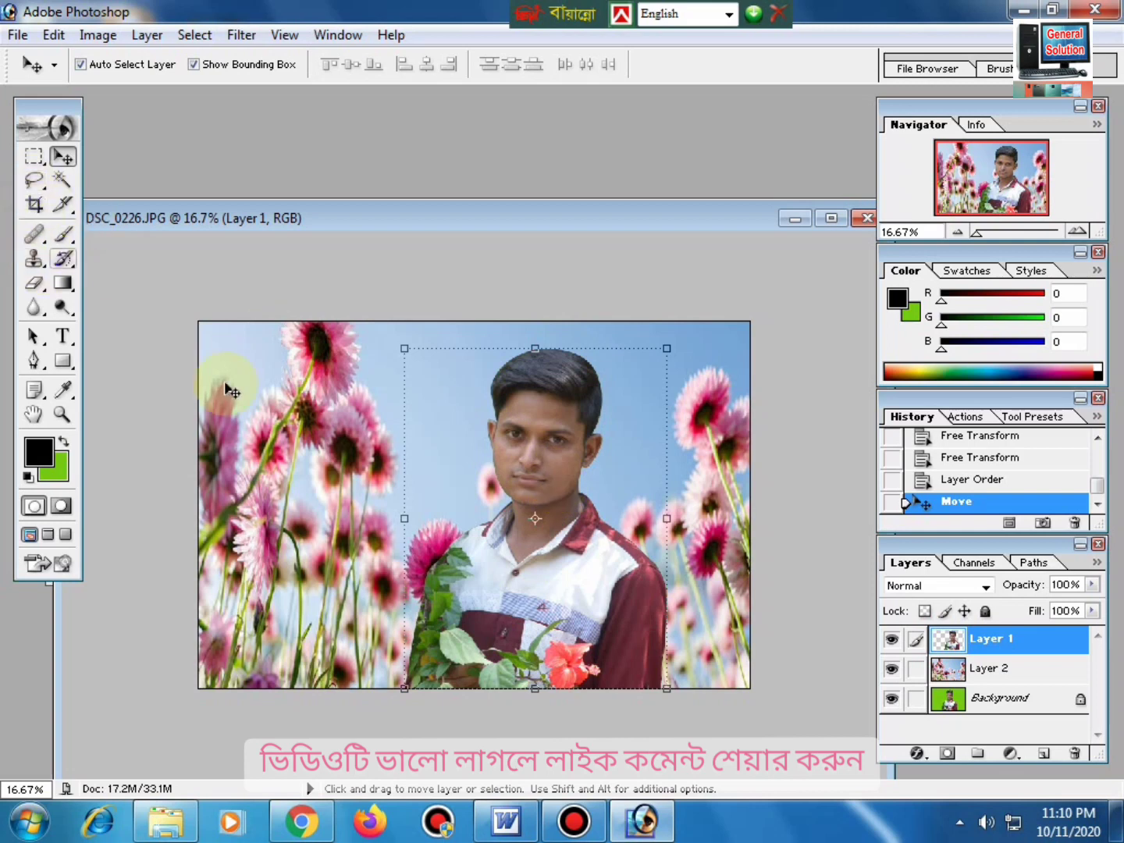
click(536, 562)
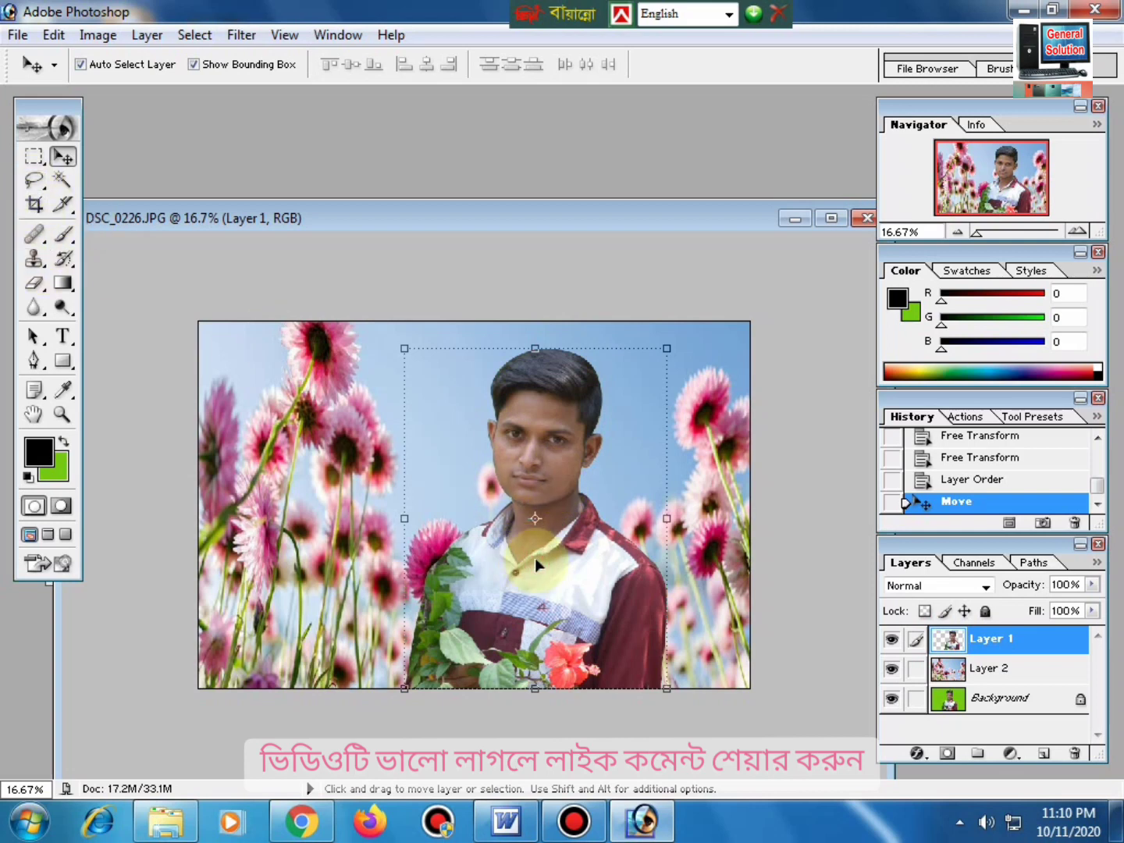